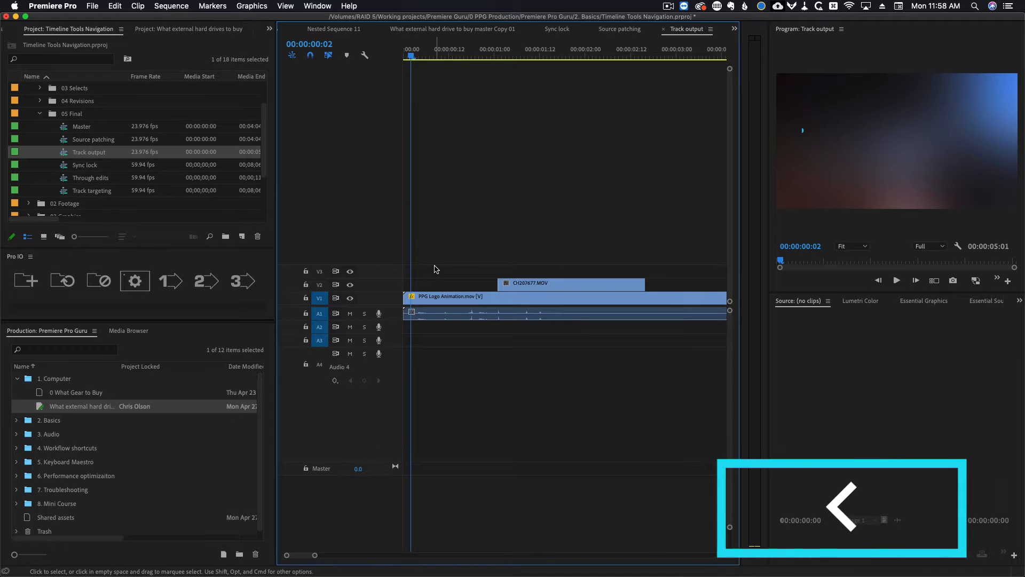
# Place the playhead over CH207677.MOV at 00:00:01:09 and turn track V2's output off and back on
pyautogui.press('super+s')
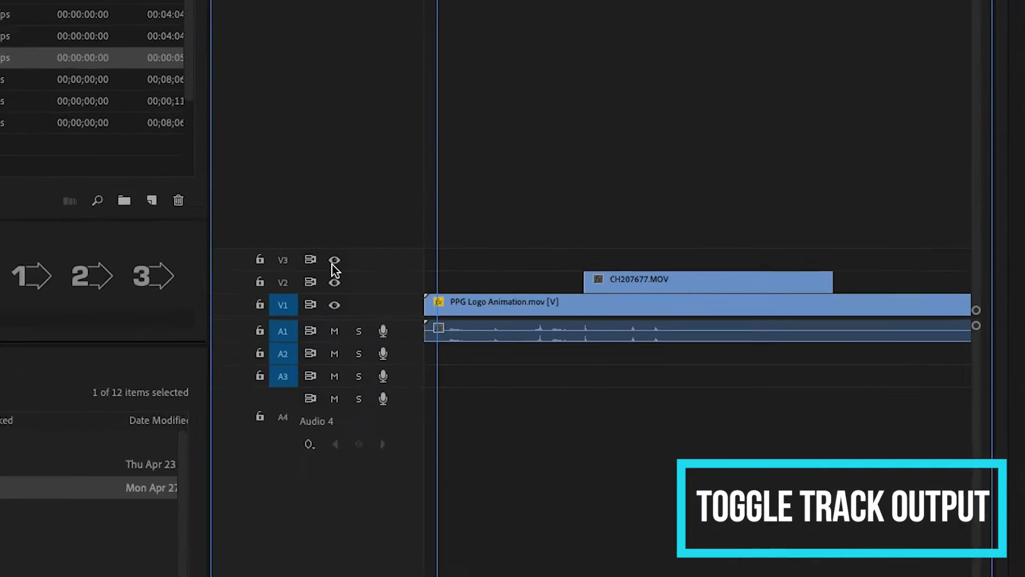
pyautogui.moveTo(437, 56); pyautogui.dragTo(529, 61)
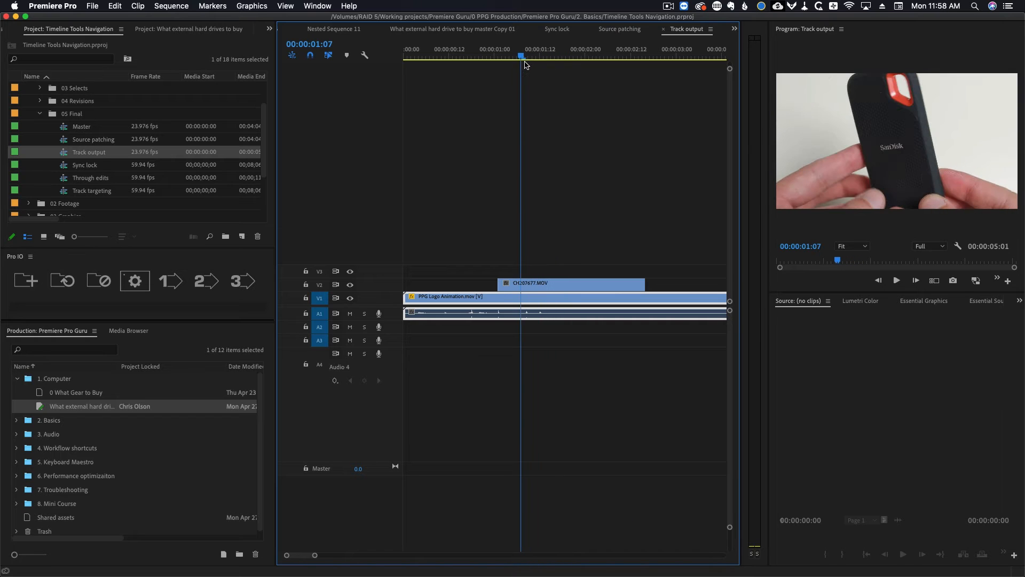
pyautogui.click(350, 284)
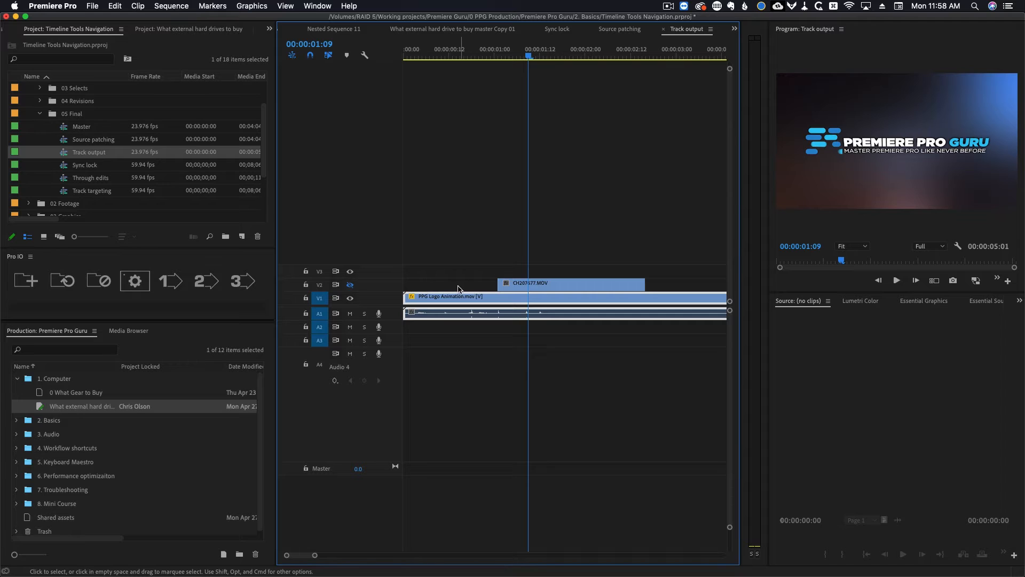
pyautogui.click(350, 285)
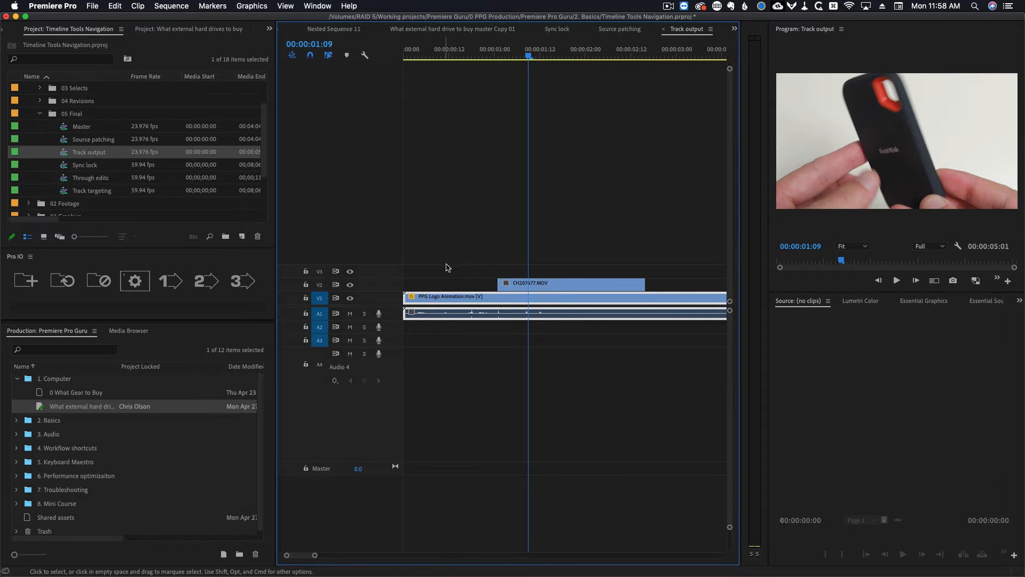
# Place the playhead at 00:00:00:11 and turn the output of V1 and of V2 off and back on
pyautogui.click(446, 55)
pyautogui.click(351, 298)
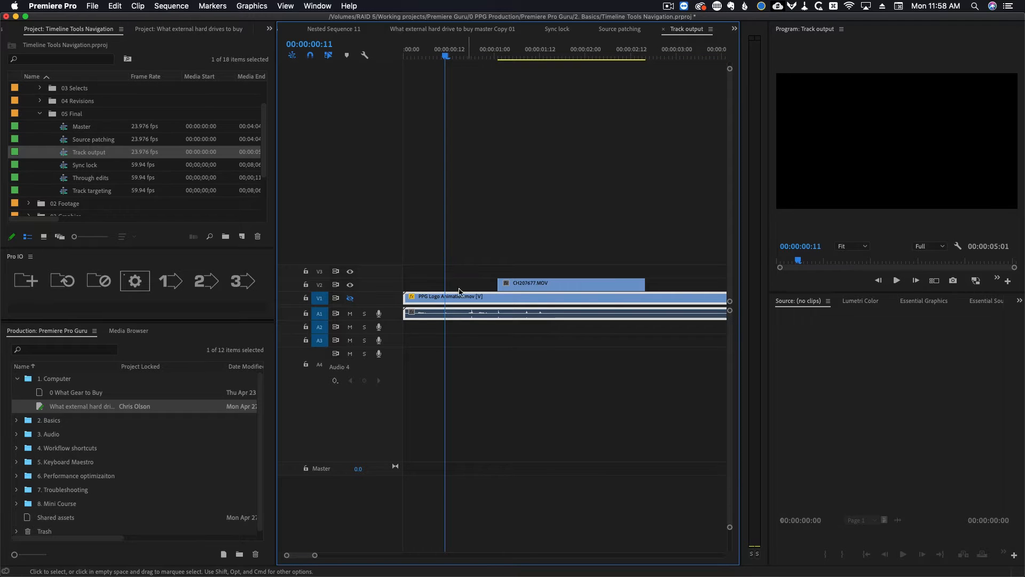
pyautogui.click(352, 298)
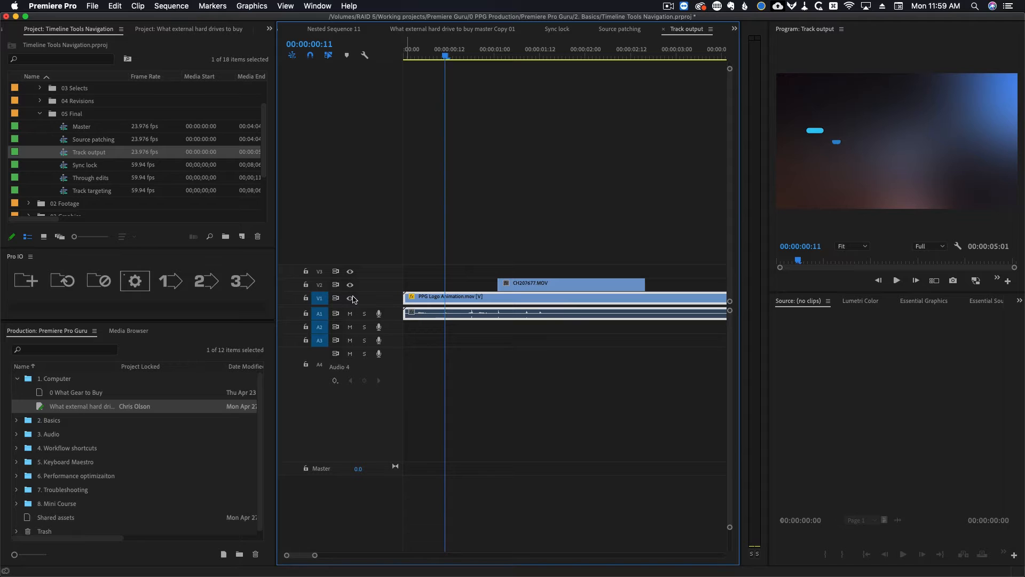
pyautogui.click(350, 286)
pyautogui.click(349, 285)
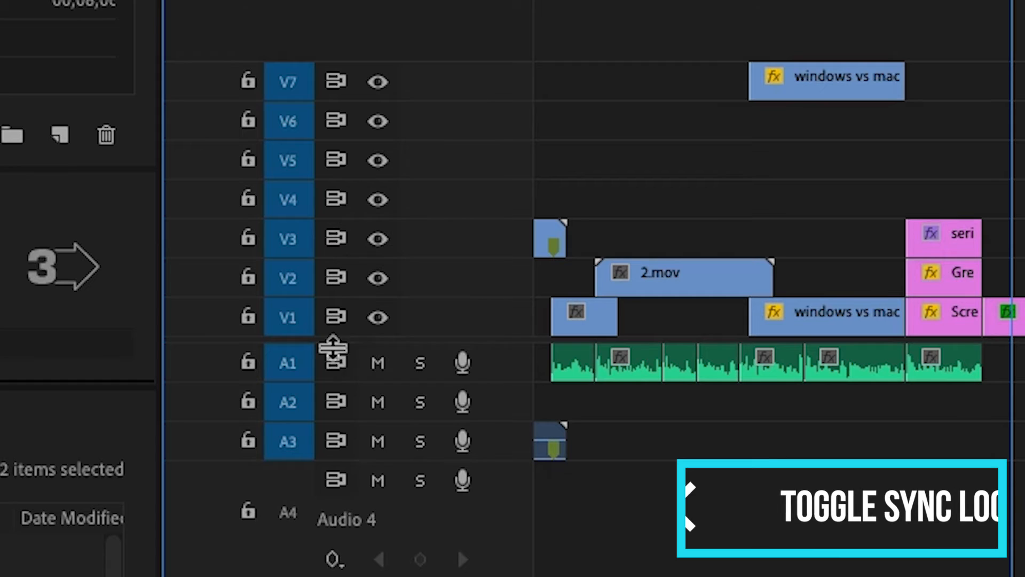
# Delete the OS Drive size.png clip from V1, close the gap it leaves, and undo both edits
pyautogui.press('=')
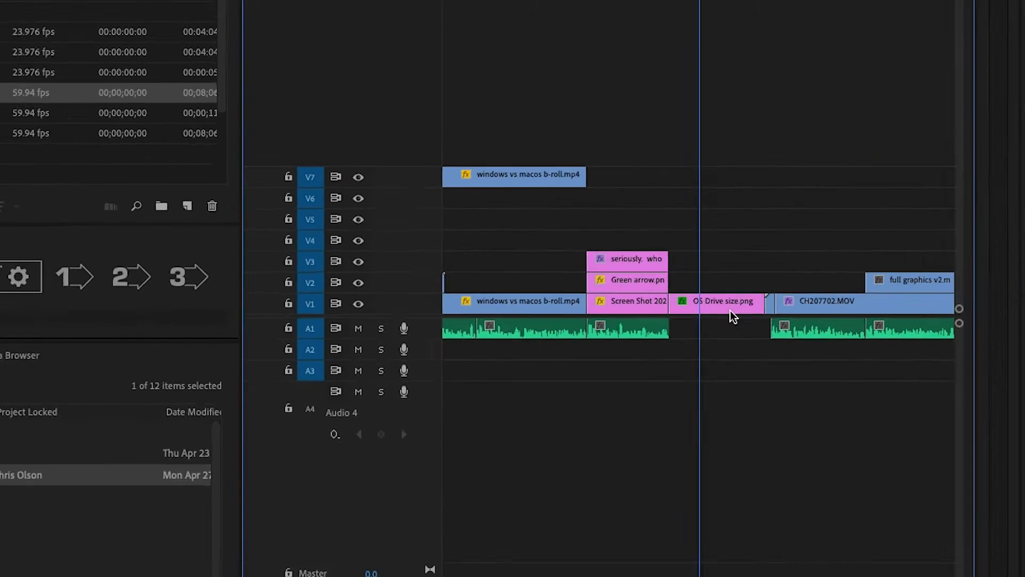
pyautogui.click(743, 308)
pyautogui.press('Delete')
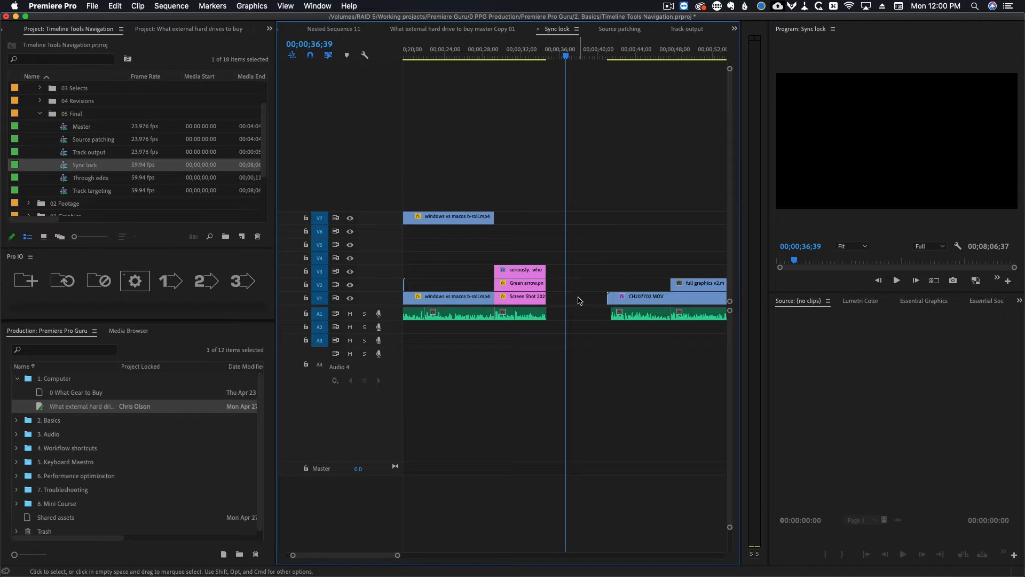
pyautogui.click(578, 300)
pyautogui.press('Delete')
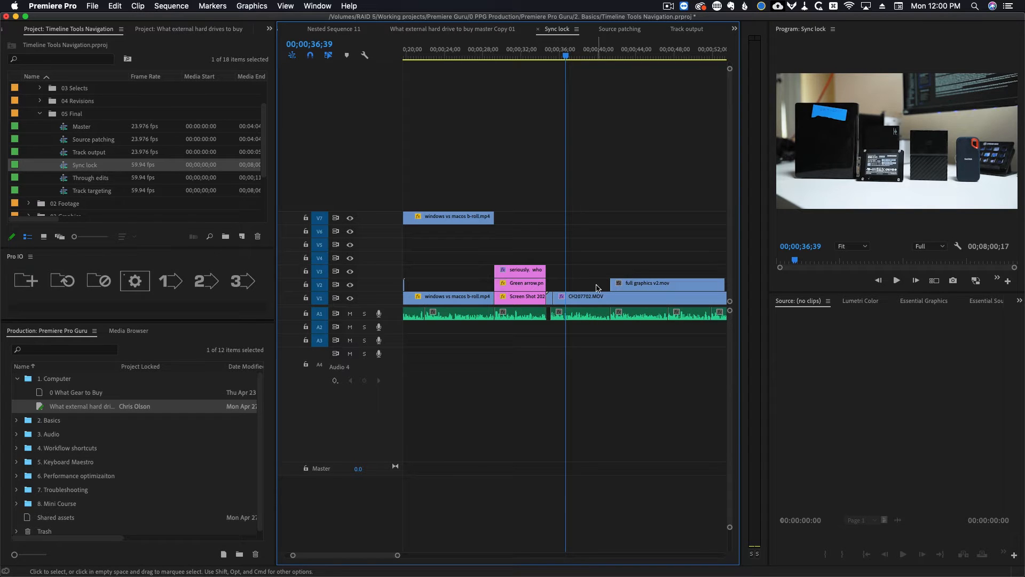
pyautogui.press('super+z')
pyautogui.press('super+z')
# With every track sync-locked, delete OS Drive size.png from V1 again and close up the empty space across the sequence
pyautogui.press('-')
pyautogui.press('-')
pyautogui.press('-')
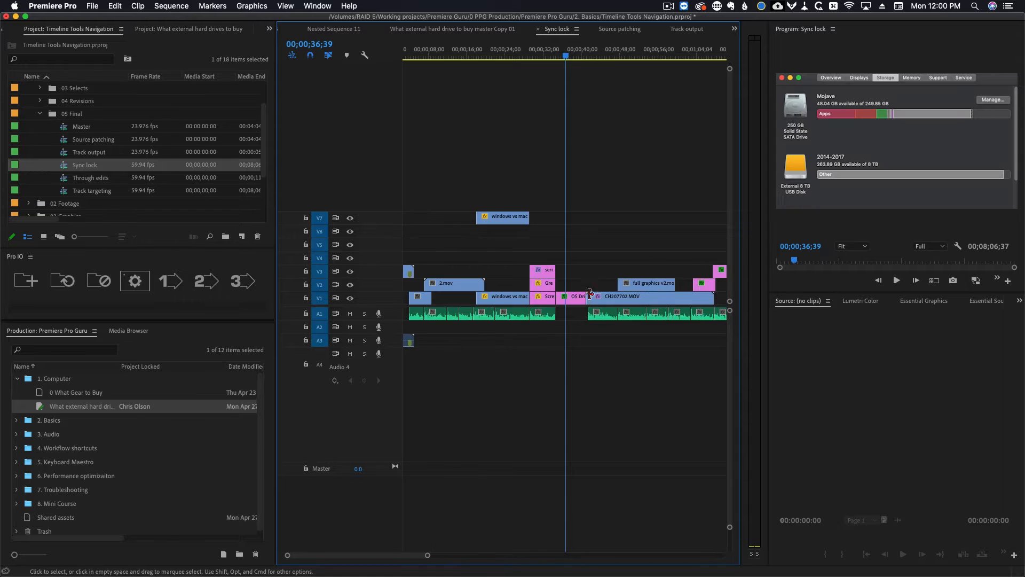
pyautogui.click(448, 299)
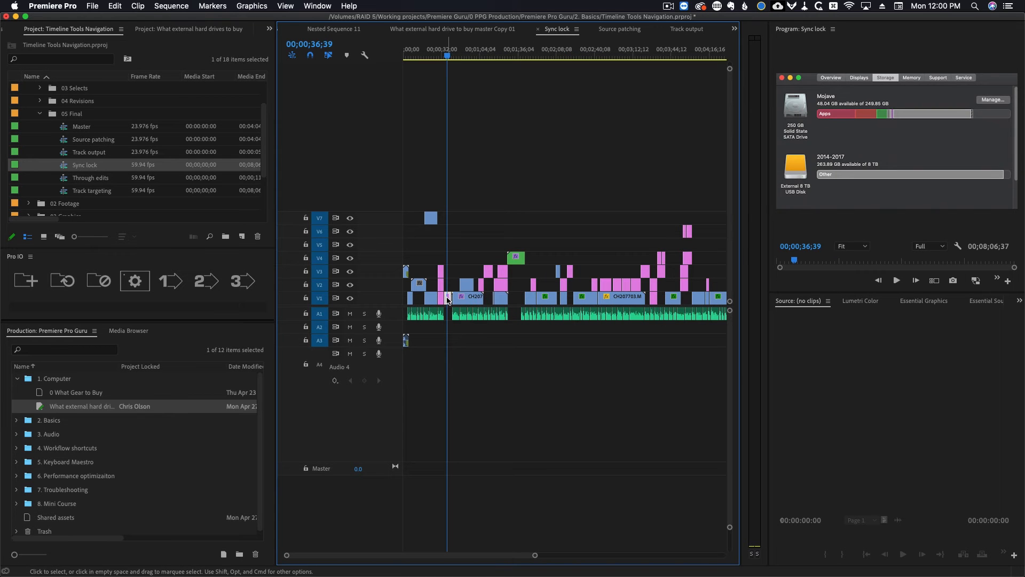
pyautogui.press('Delete')
pyautogui.click(448, 299)
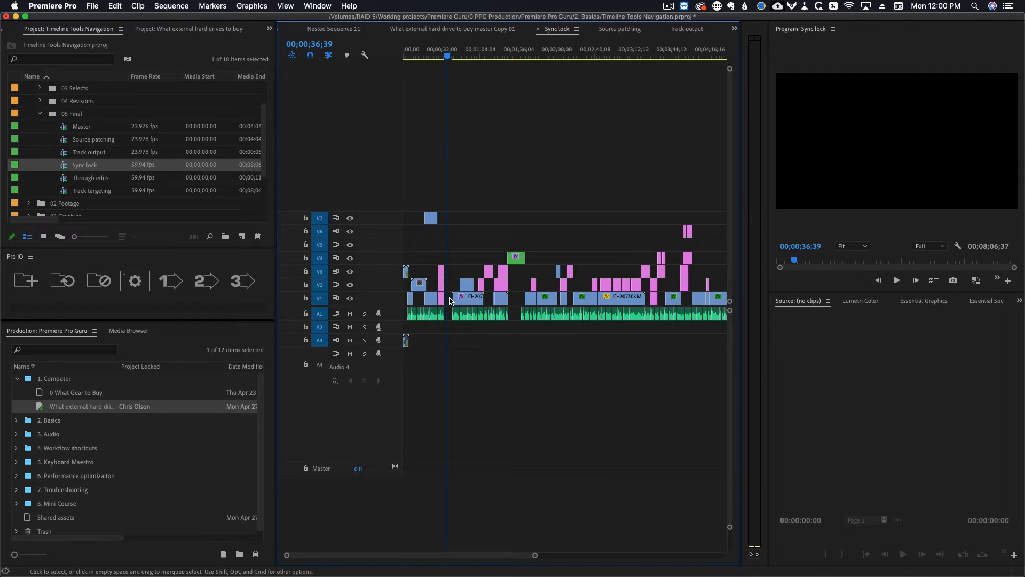
pyautogui.press('Delete')
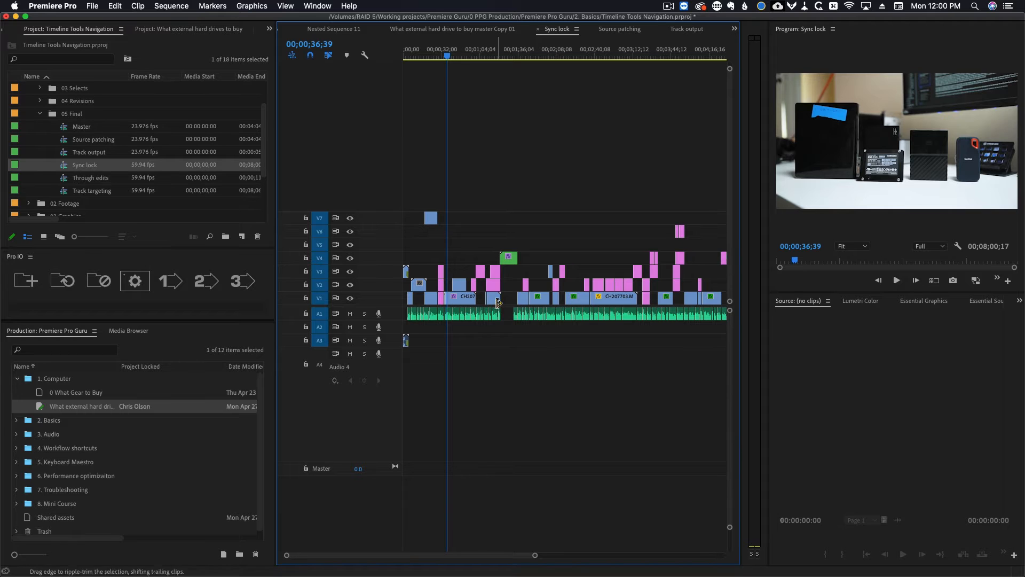
# Undo the gap removal and the deletion of the OS Drive size.png clip
pyautogui.press('super+z')
pyautogui.press('=')
pyautogui.press('=')
pyautogui.press('=')
pyautogui.press('=')
pyautogui.press('=')
pyautogui.press('super+z')
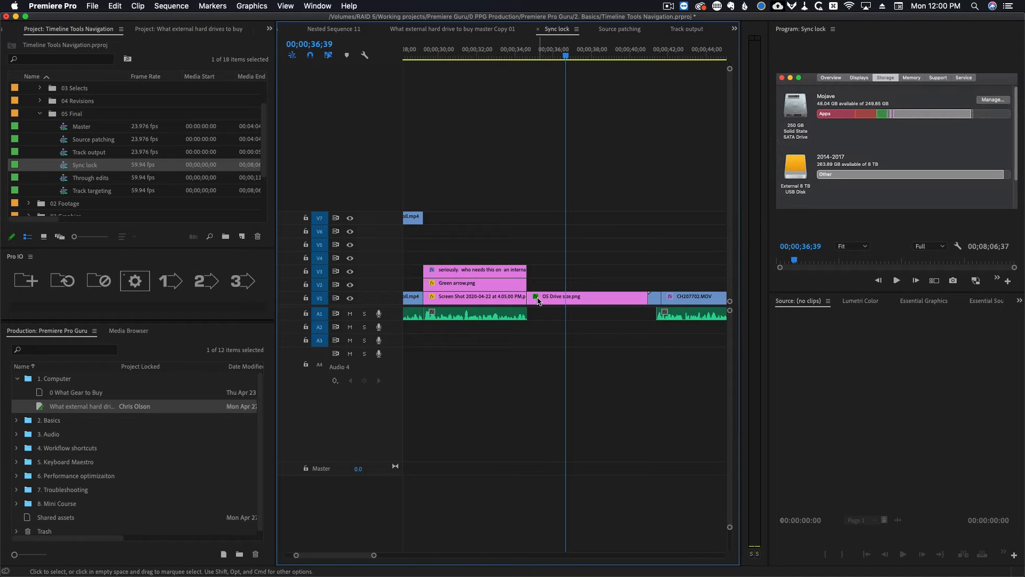
# Turn off sync lock on audio track A1
pyautogui.press('-')
pyautogui.press('-')
pyautogui.press('-')
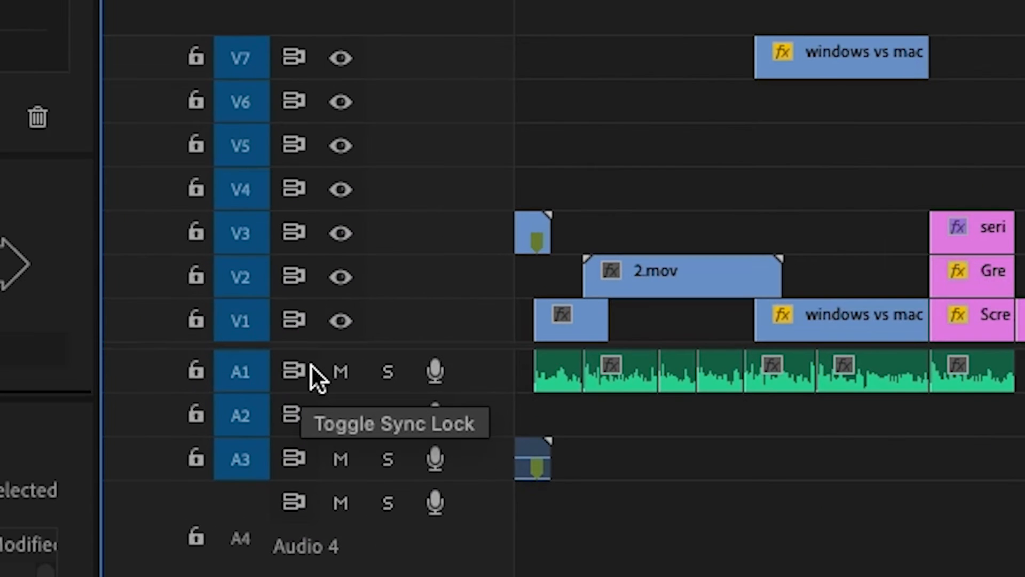
pyautogui.click(293, 371)
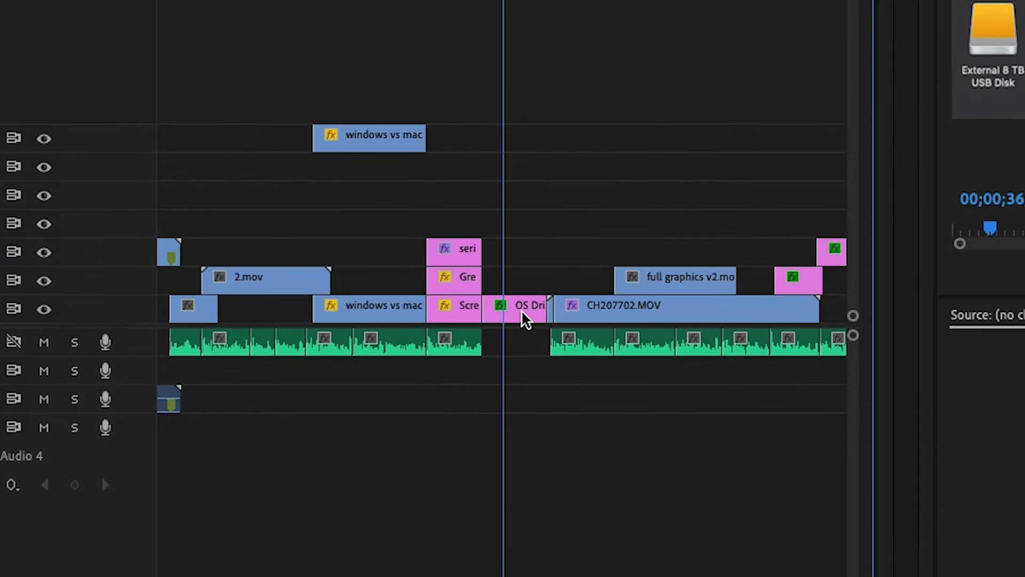
# Delete the OS Drive size.png clip from V1 and close the resulting gap with A1 excluded from sync lock
pyautogui.click(522, 315)
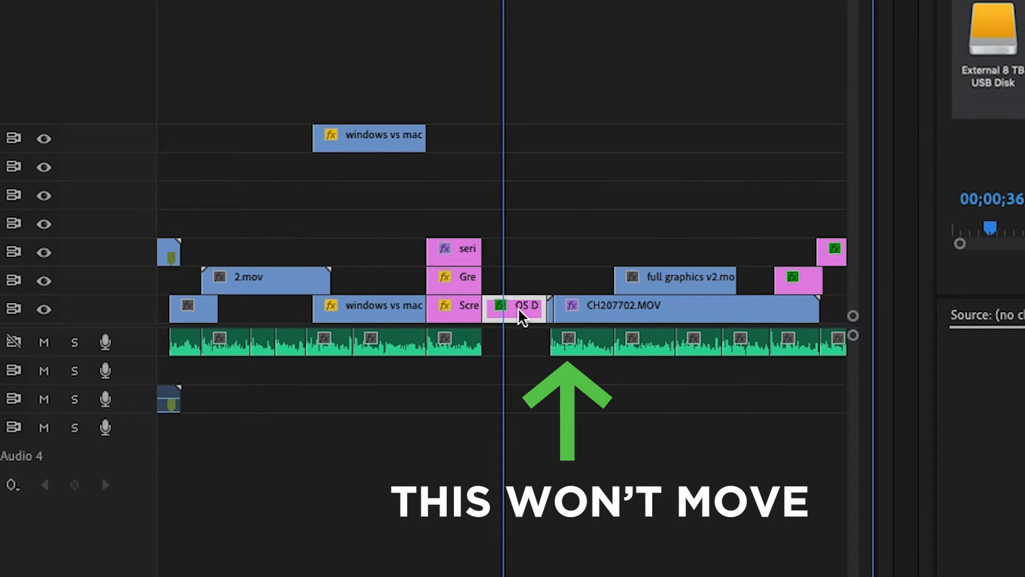
pyautogui.press('Delete')
pyautogui.click(522, 314)
pyautogui.press('Delete')
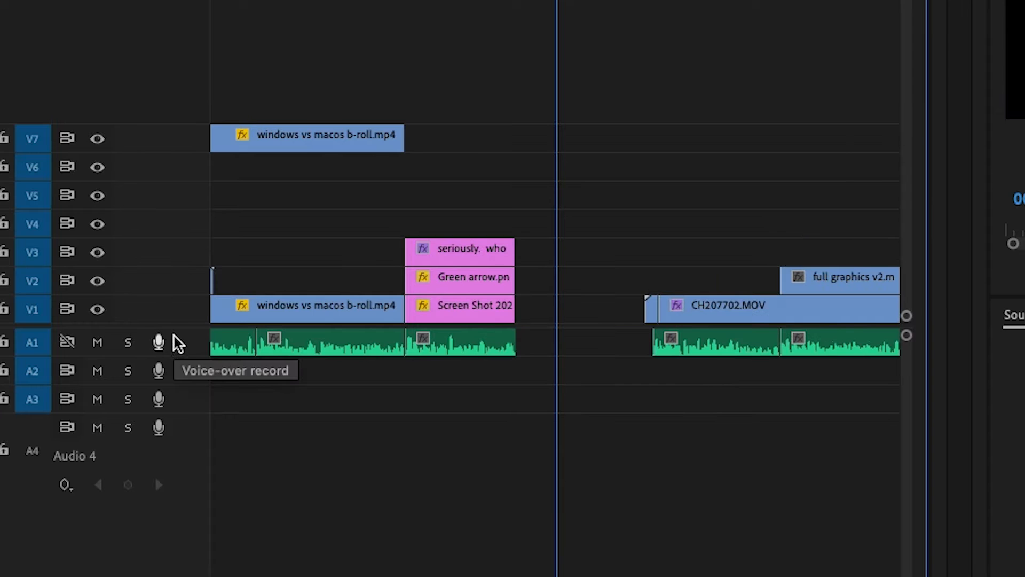
# Turn off sync lock on V2 as well and close the V1 gap before CH207702.MOV
pyautogui.click(67, 281)
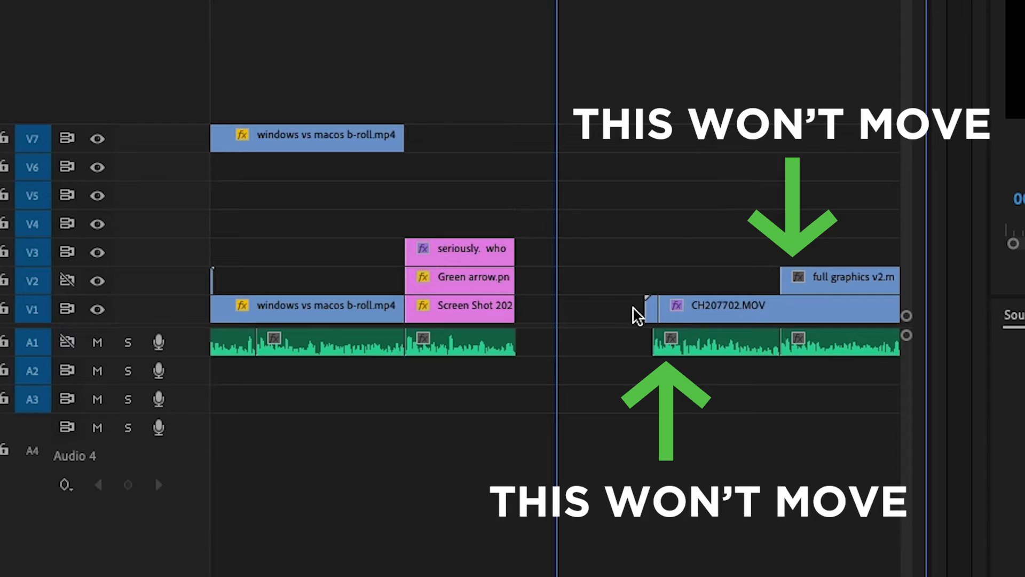
pyautogui.click(602, 311)
pyautogui.press('Delete')
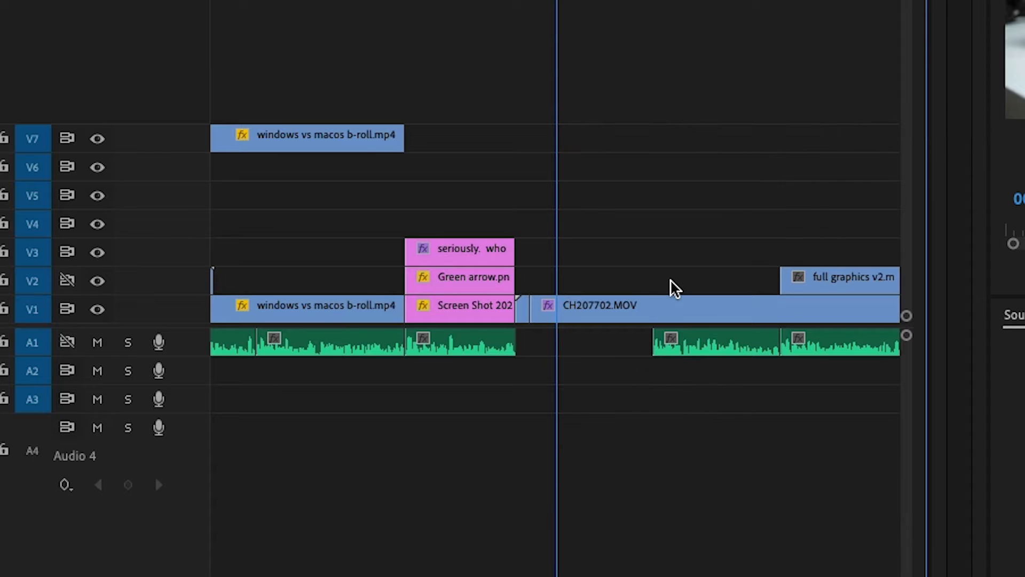
# Reopen the V1 gap before CH207702.MOV and turn sync lock back on for tracks A1 and V2
pyautogui.press('\\')
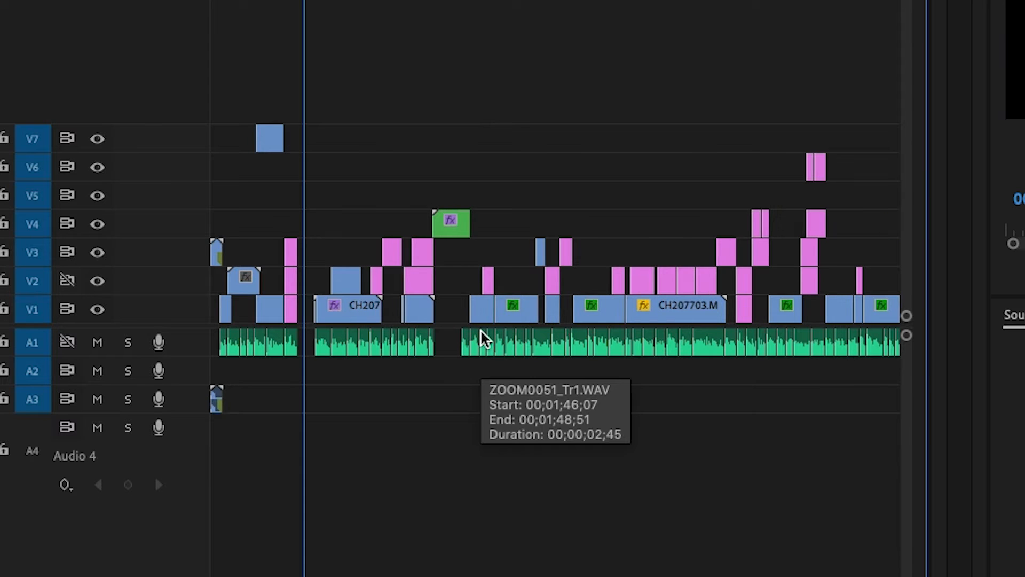
pyautogui.press('=')
pyautogui.press('=')
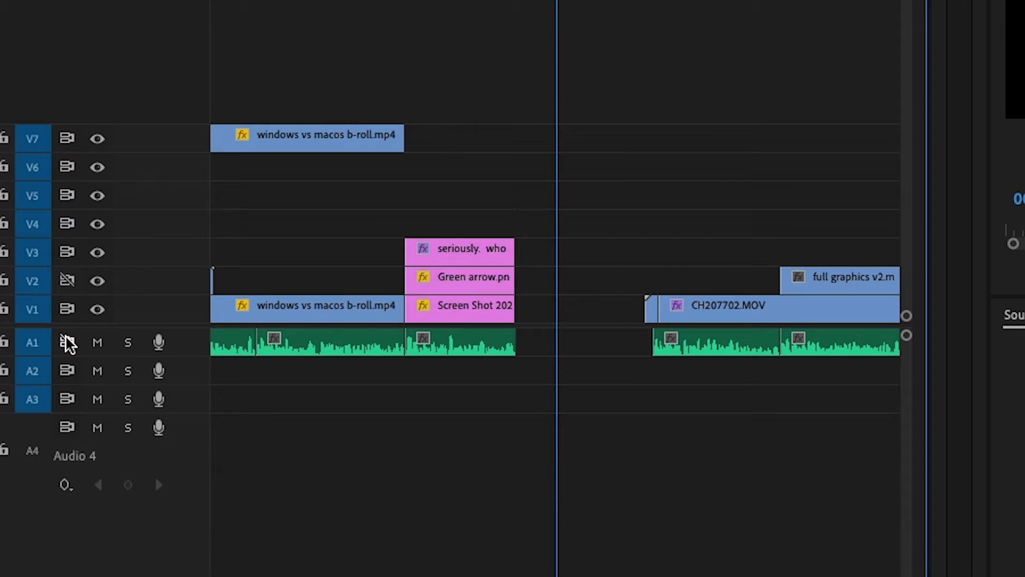
pyautogui.click(67, 280)
# Close the V1 gap before CH207702.MOV with V4's sync lock turned off, and switch that lock back on
pyautogui.scroll(-5, 315, 348)
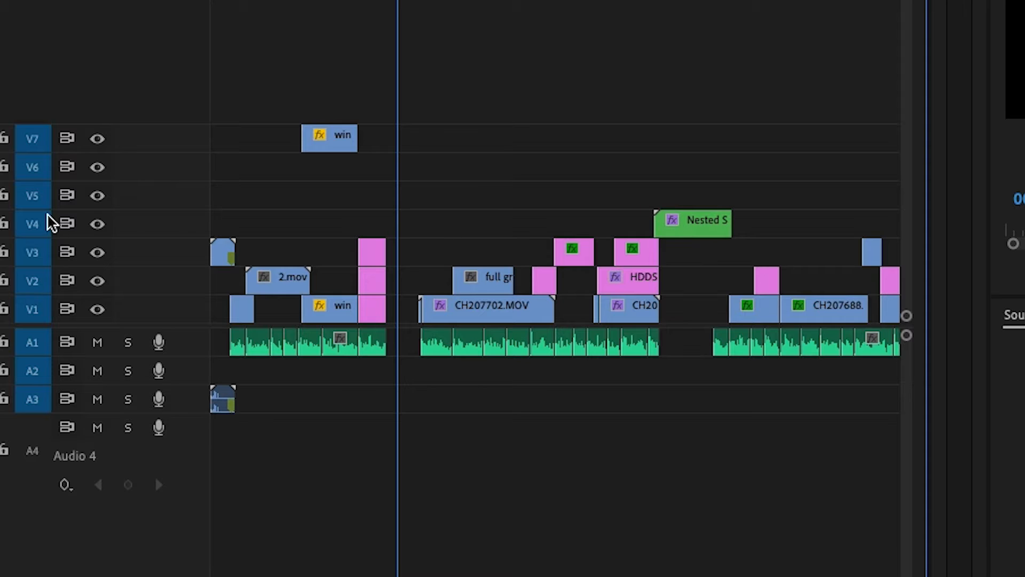
pyautogui.click(70, 225)
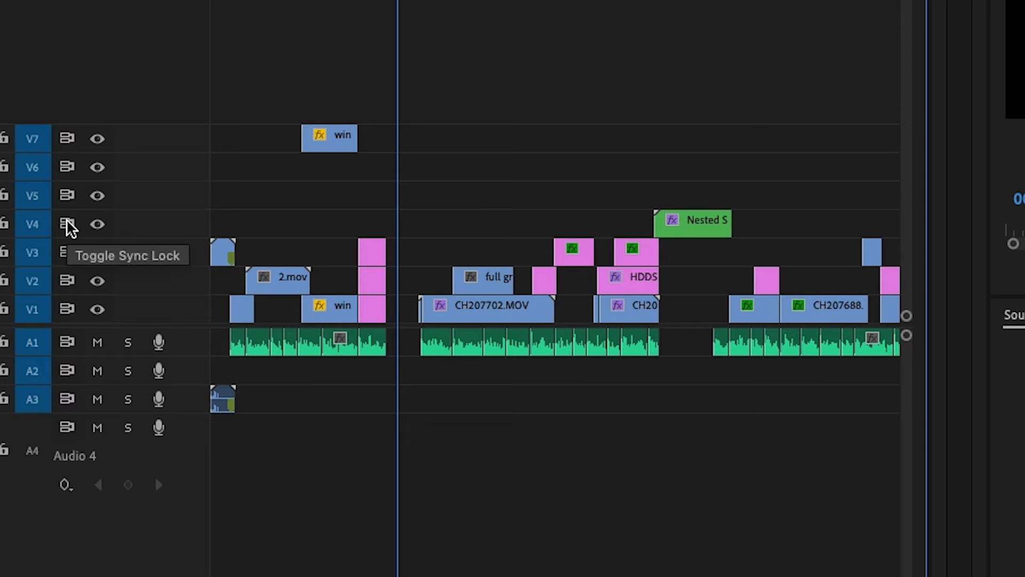
pyautogui.click(409, 309)
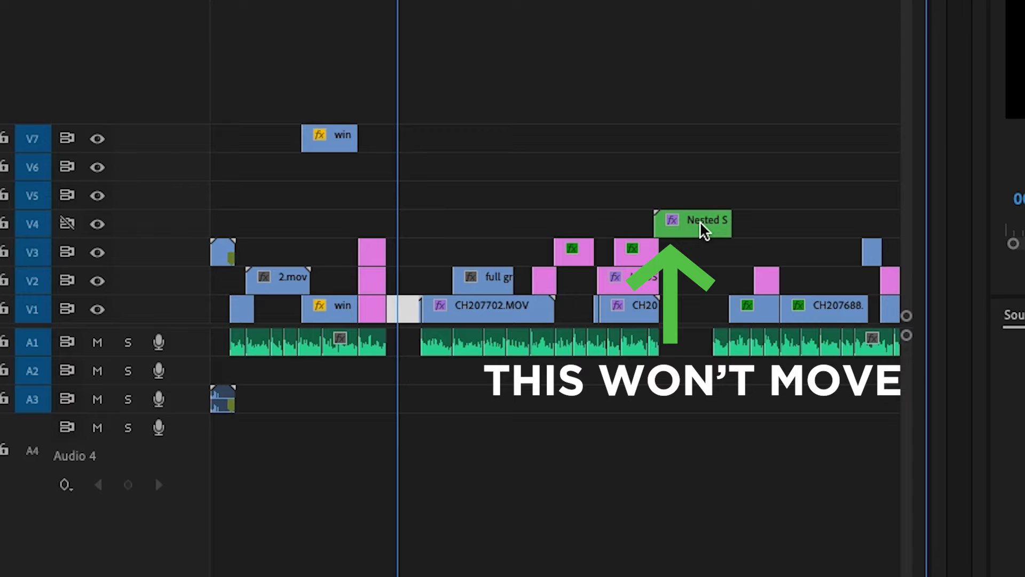
pyautogui.press('Delete')
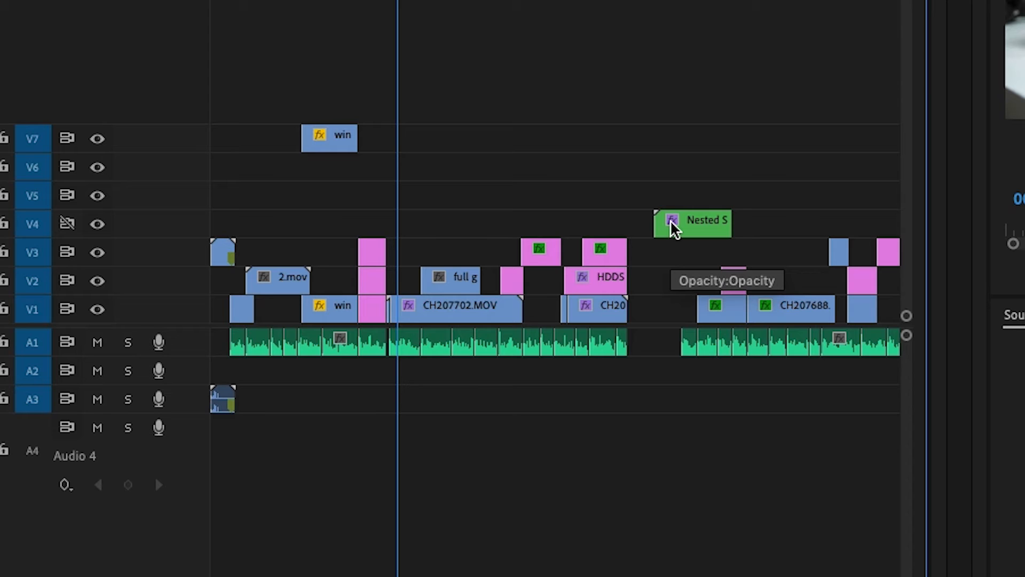
pyautogui.click(67, 225)
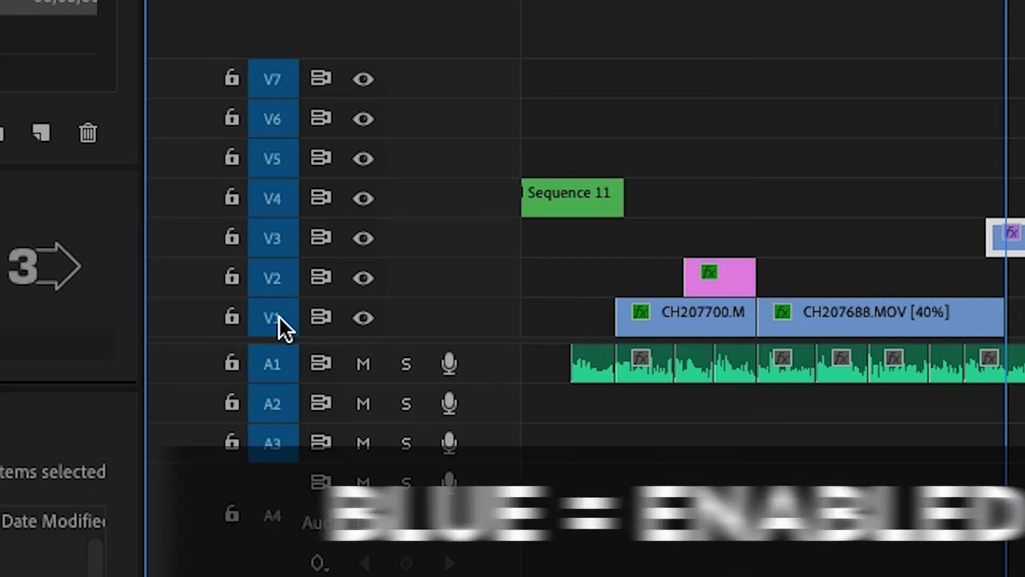
# In the Track targeting sequence, go to 00;04;15;34 and copy the "I HAVE THE 850 BUT THE 860 IS NEWER" title clip on V2
pyautogui.click(280, 316)
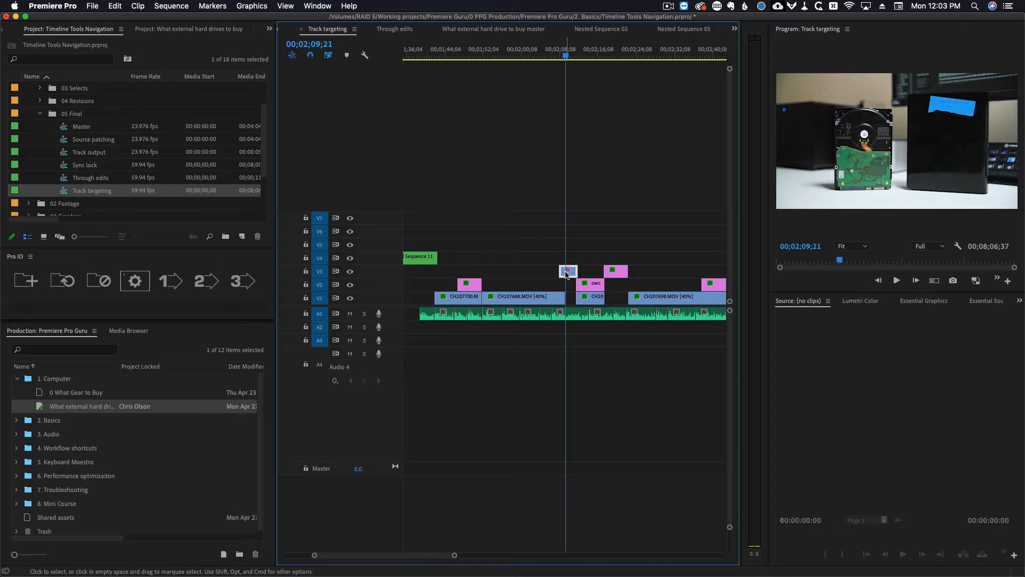
pyautogui.press('-')
pyautogui.press('-')
pyautogui.moveTo(701, 53); pyautogui.dragTo(709, 54)
pyautogui.press('=')
pyautogui.press('=')
pyautogui.press('=')
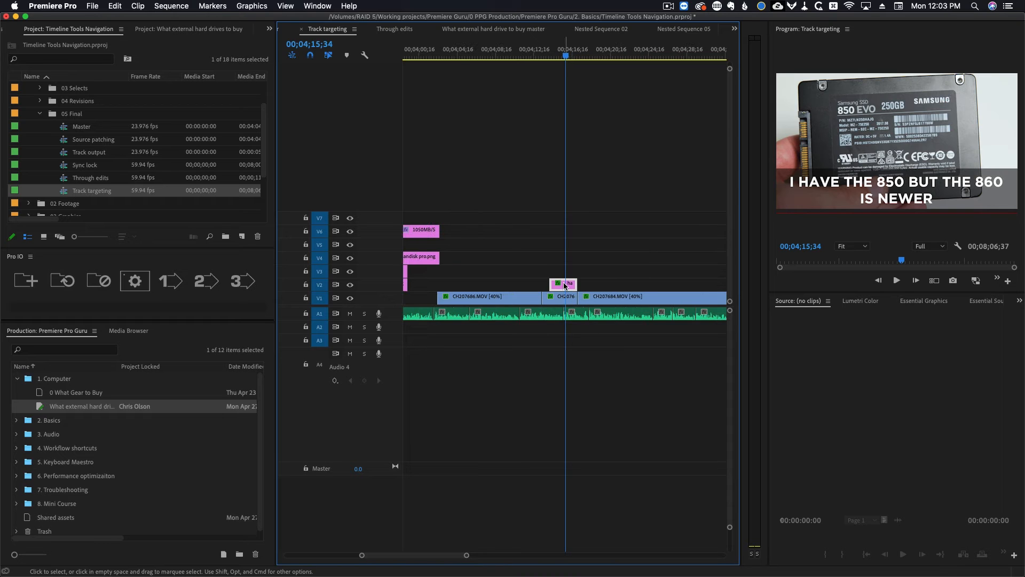
# Return to the section around 00;02;09;21 and select the CH207696.MOV clip on V3
pyautogui.press('-')
pyautogui.press('-')
pyautogui.press('-')
pyautogui.press('-')
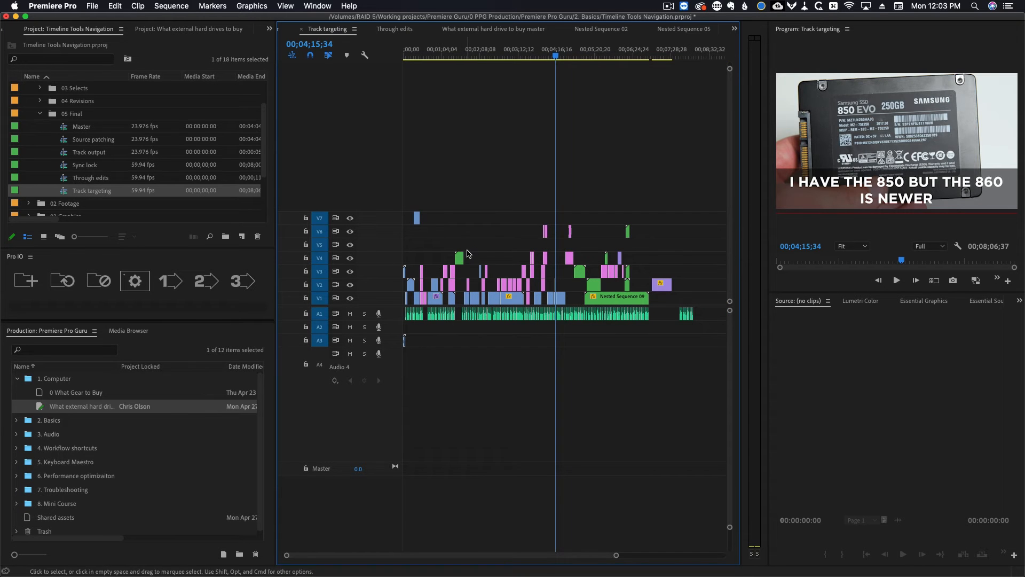
pyautogui.press('=')
pyautogui.press('=')
pyautogui.click(567, 272)
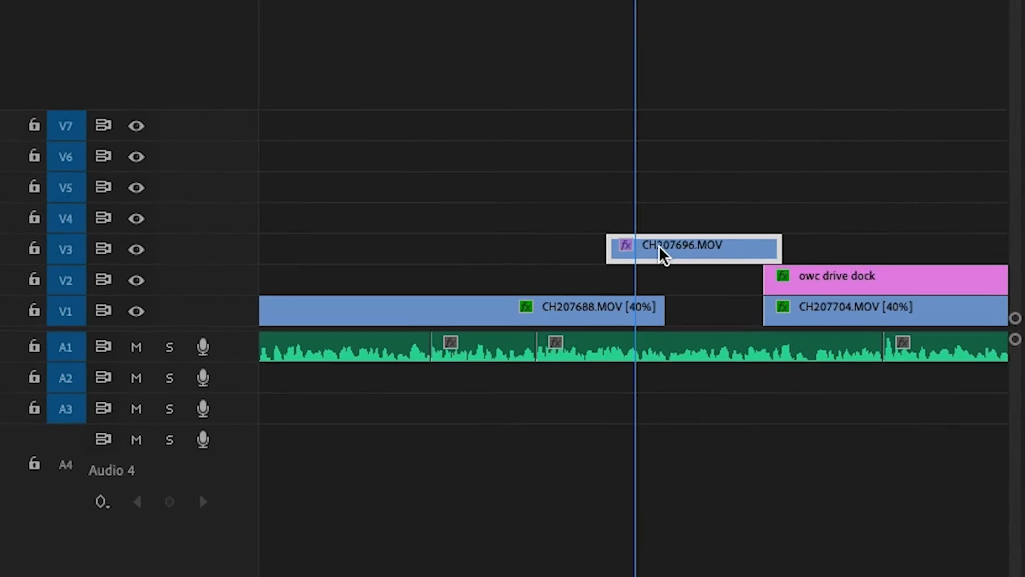
# Try pasting the copied title clip at the playhead near CH207696.MOV and undo the paste
pyautogui.press('-')
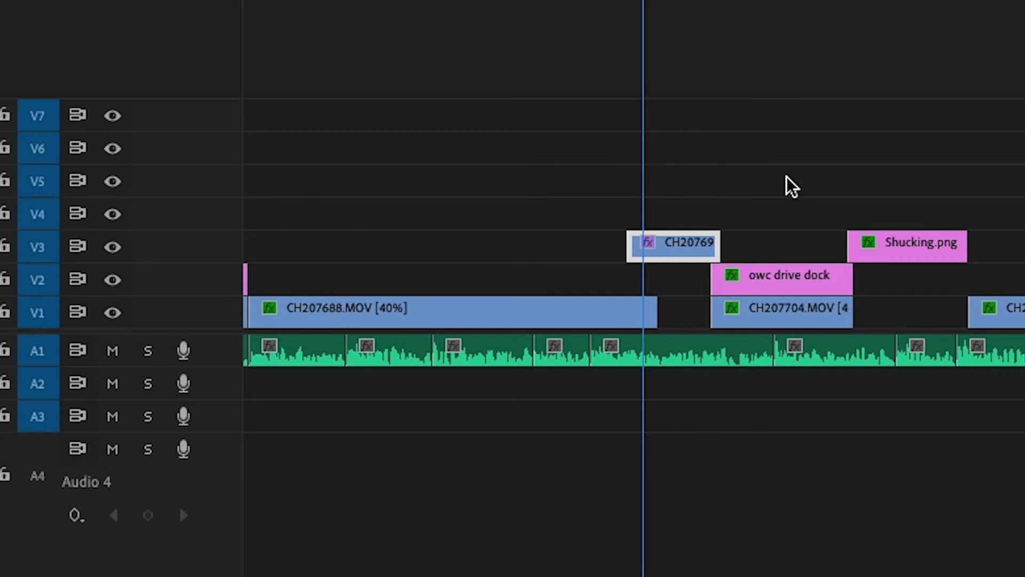
pyautogui.hotkey('ctrl', 'v')
pyautogui.hotkey('ctrl', 'z')
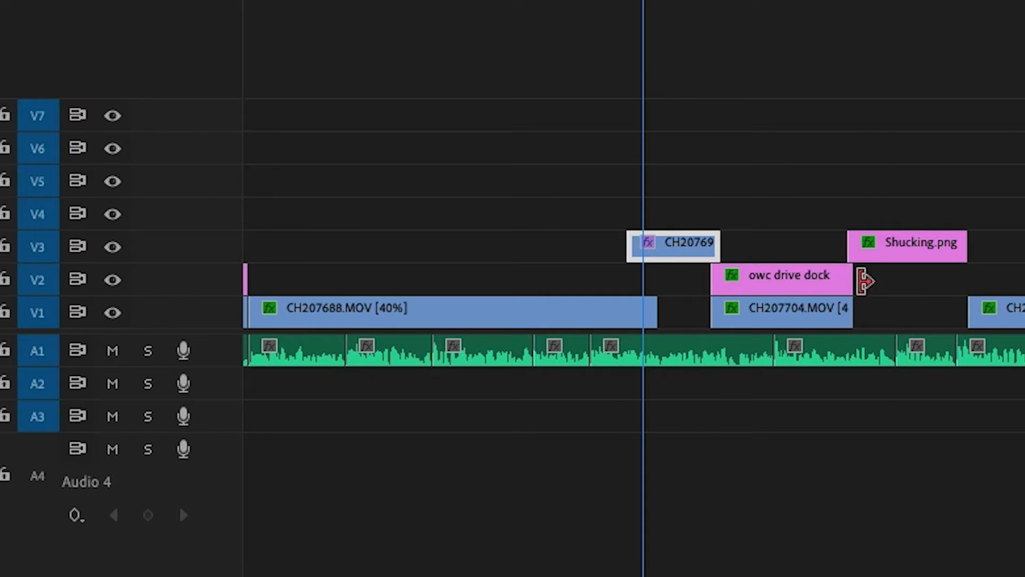
# Paste the copied title clip onto targeted track V1, in the gap beneath Shucking.png
pyautogui.click(860, 248)
pyautogui.hotkey('ctrl', 'v')
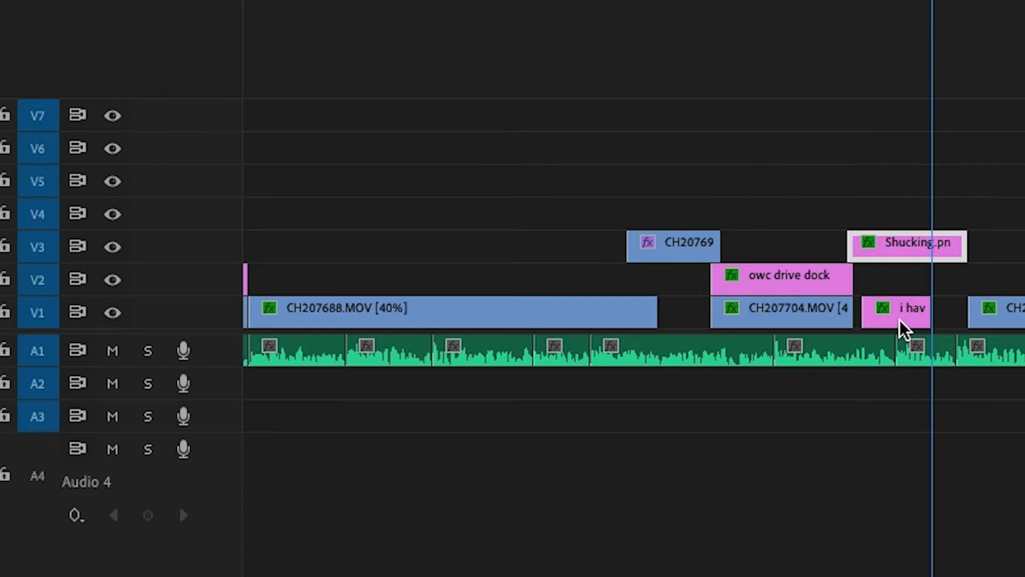
# At CH207696.MOV on V3, untarget V1, V2 and V3 and paste the copied title clip onto V4
pyautogui.moveTo(886, 312); pyautogui.dragTo(648, 213)
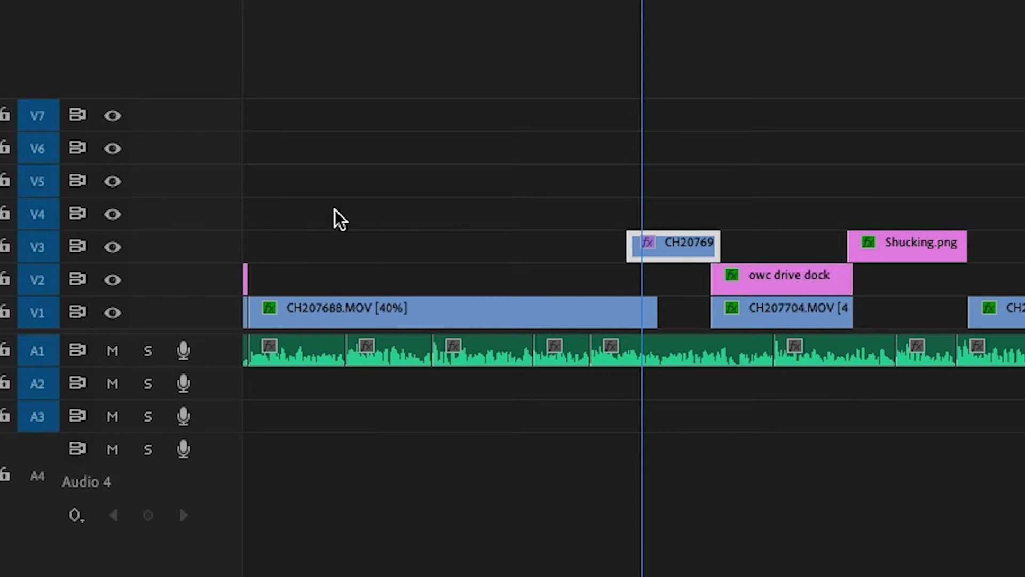
pyautogui.click(37, 312)
pyautogui.click(37, 279)
pyautogui.click(37, 247)
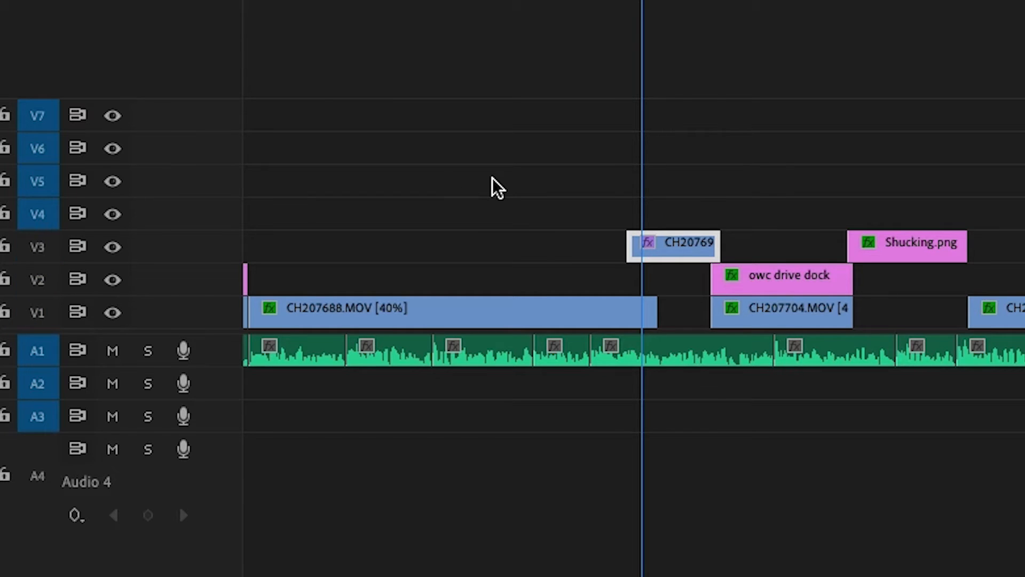
pyautogui.press('super+v')
pyautogui.press('Up')
pyautogui.press('space')
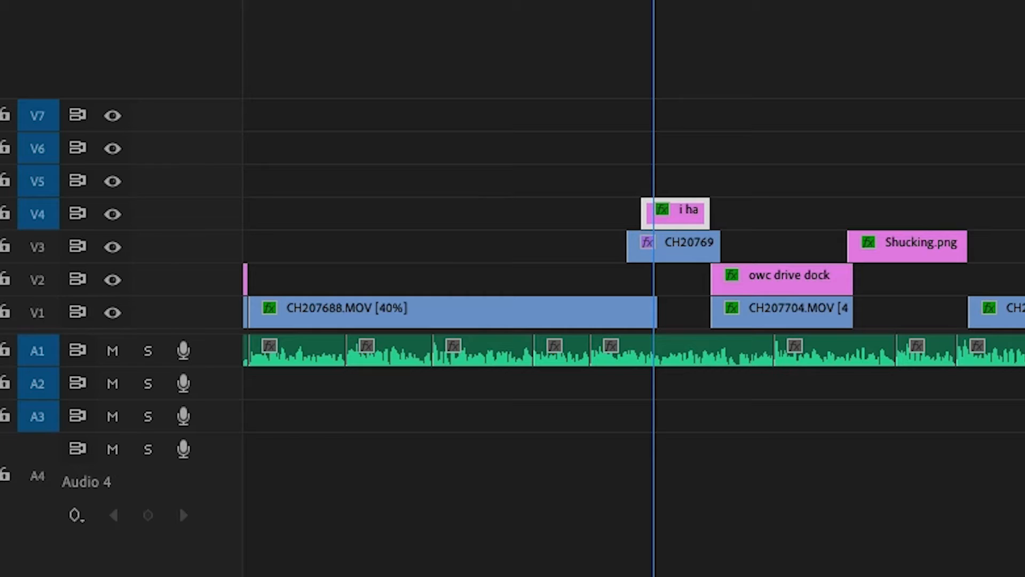
# Target V2 and paste the copied title clip at a playhead position above CH207688.MOV
pyautogui.click(450, 1)
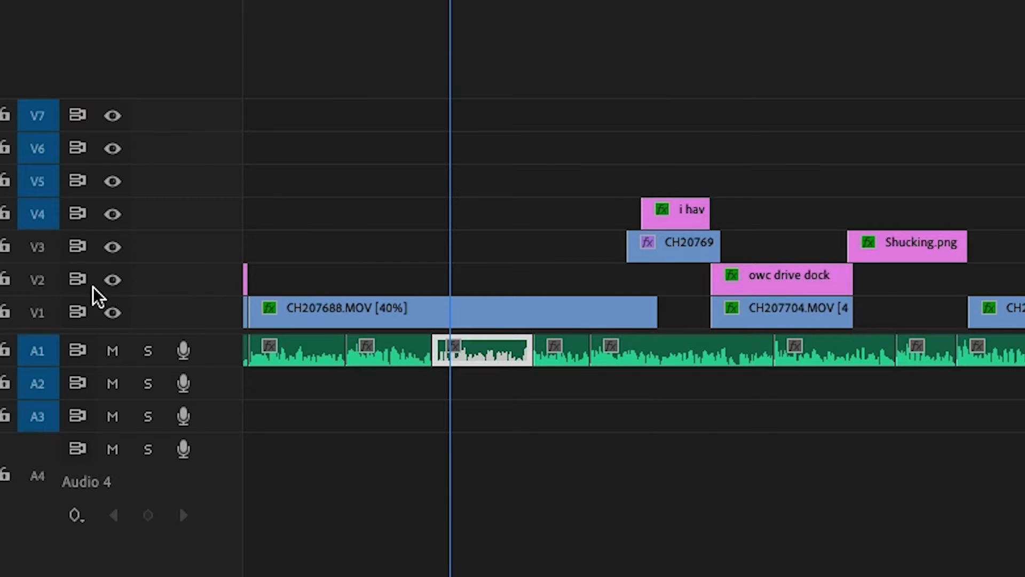
pyautogui.click(40, 282)
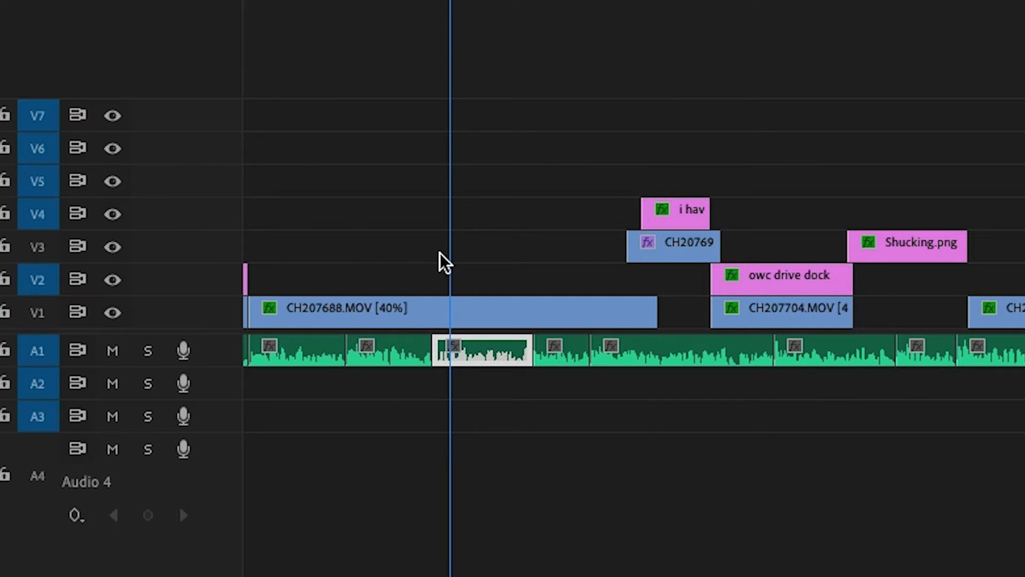
pyautogui.press('super+v')
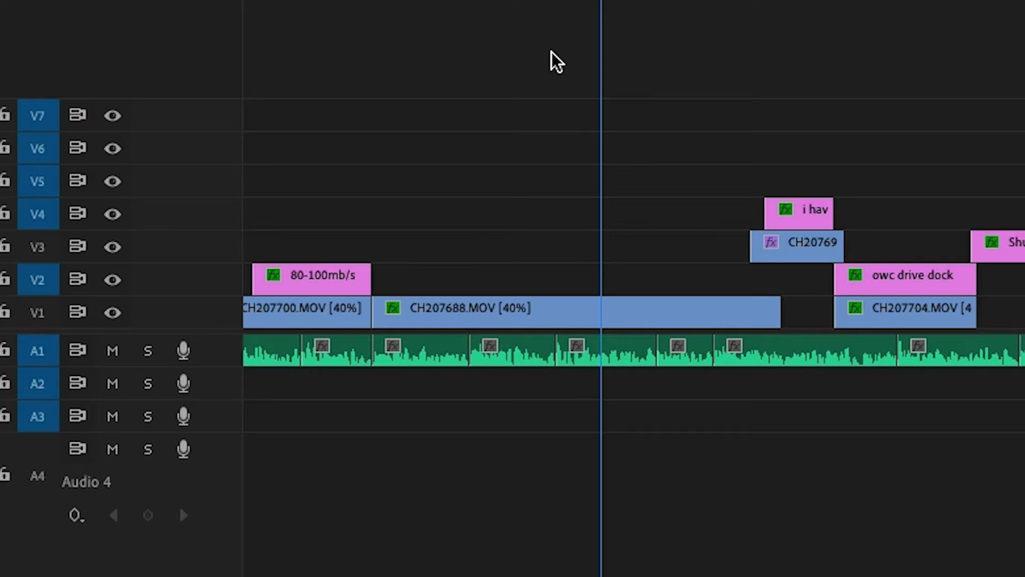
# Target tracks V1 and V3, and untarget V4, V5 and V6
pyautogui.press('1')
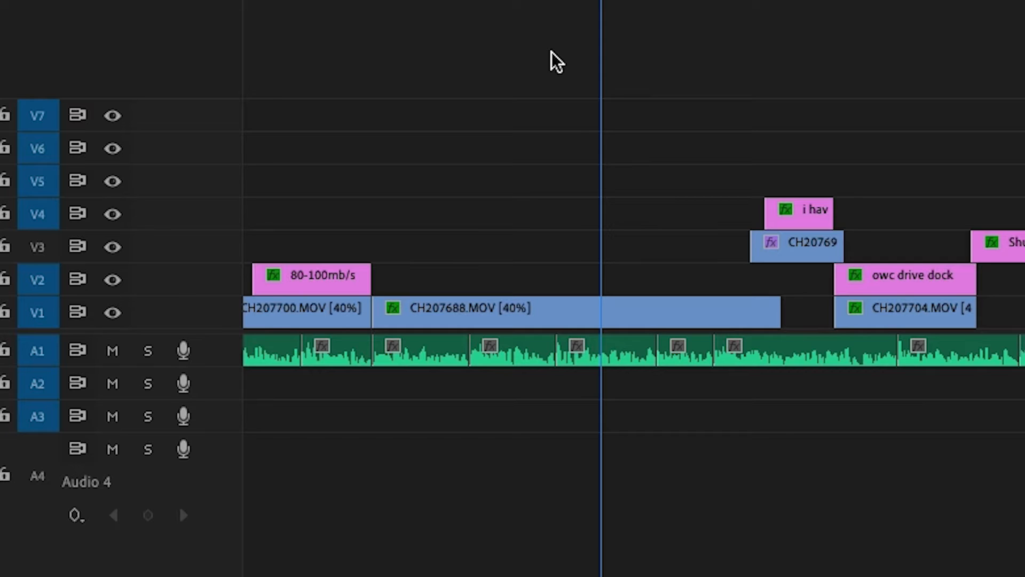
pyautogui.press('3')
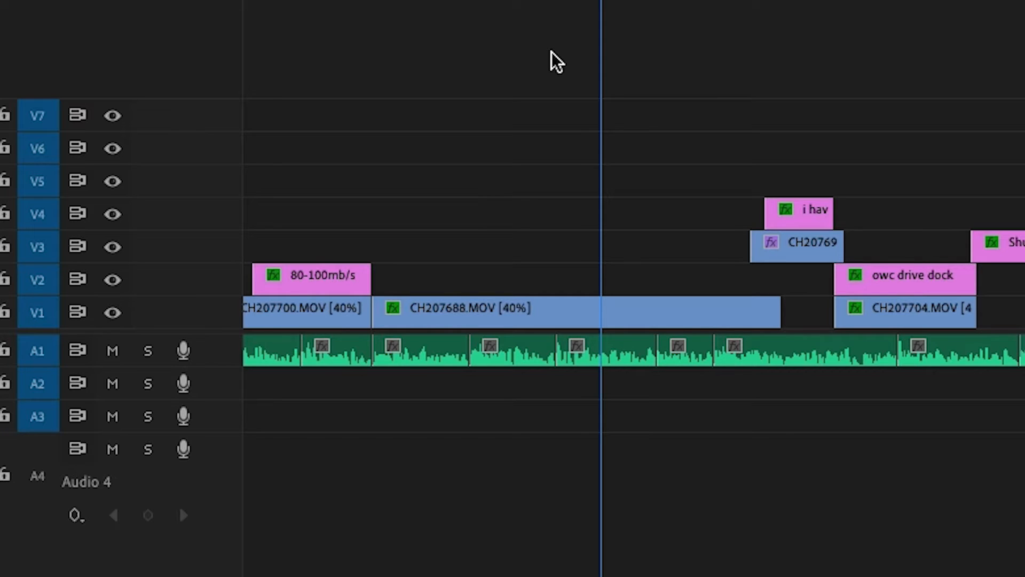
pyautogui.press('4')
pyautogui.press('5')
pyautogui.press('6')
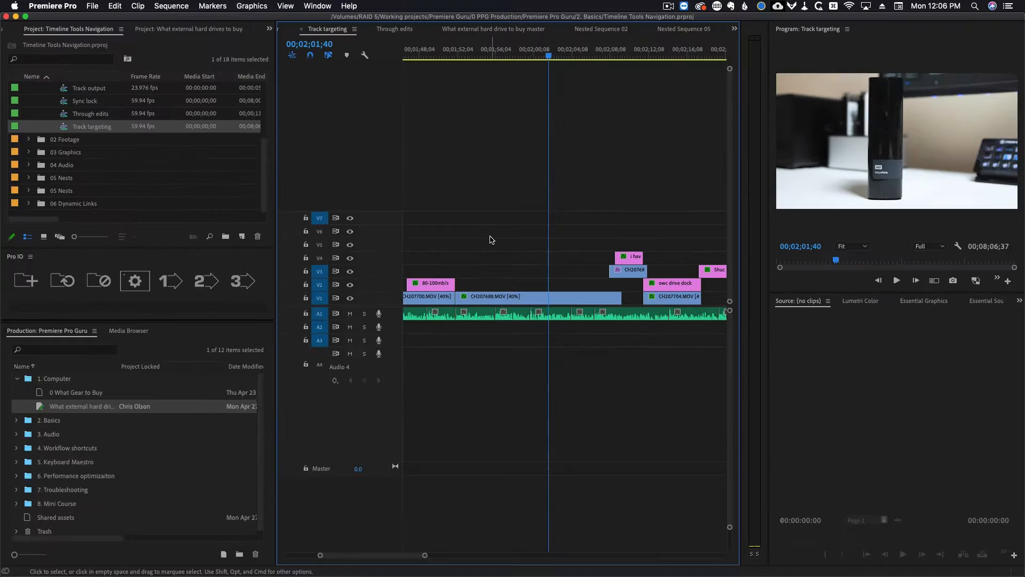
# Search the keyboard shortcuts for "toggle target" and review the shortcuts assigned to the audio and video tracks
pyautogui.click(53, 6)
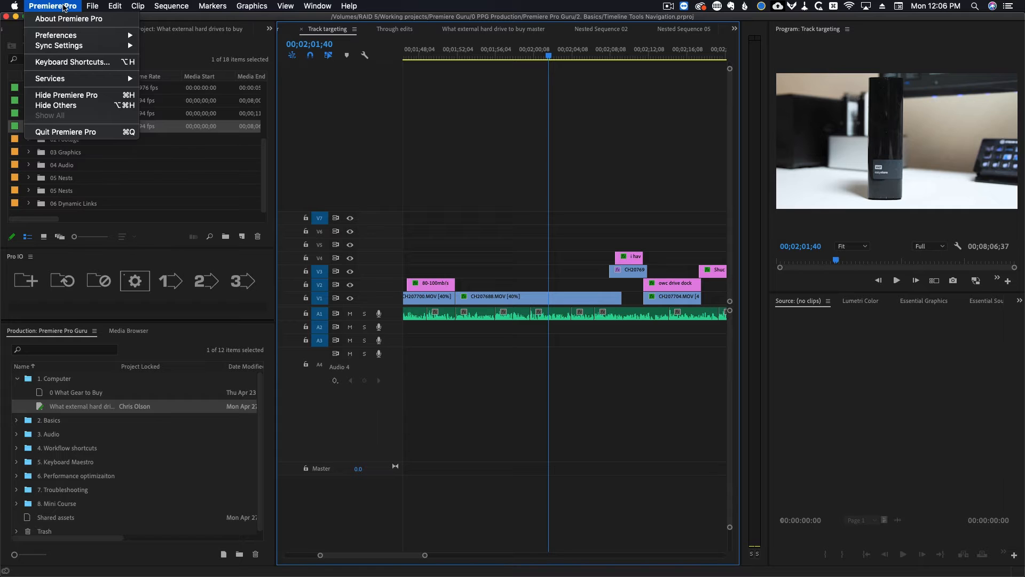
pyautogui.click(74, 62)
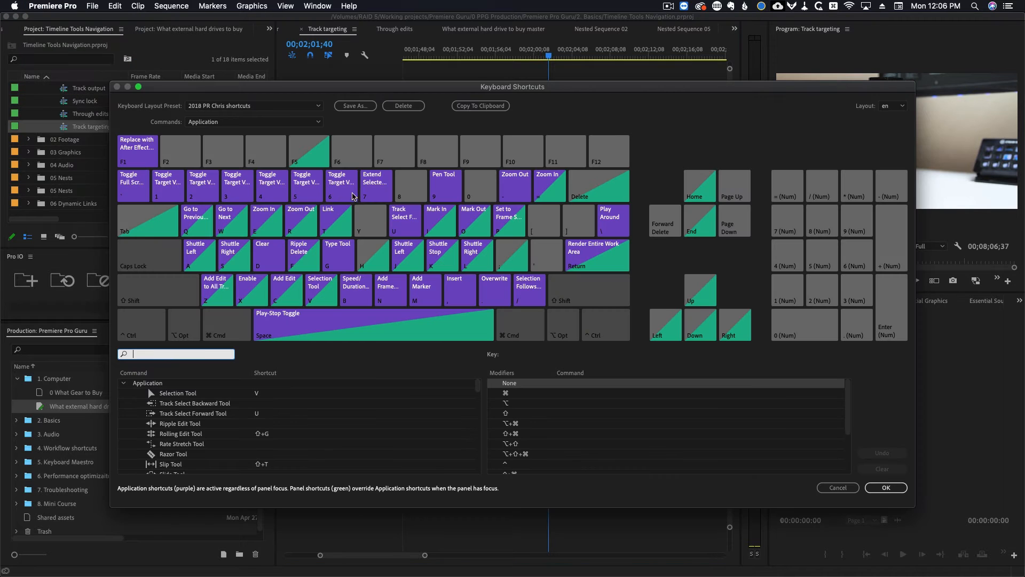
pyautogui.write('toggle target')
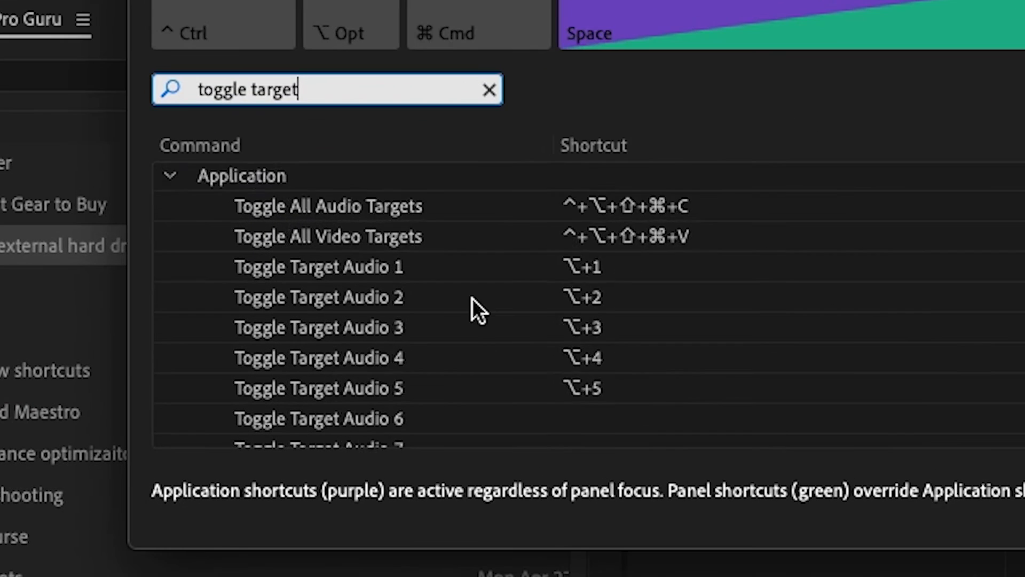
pyautogui.scroll(-5, 472, 298)
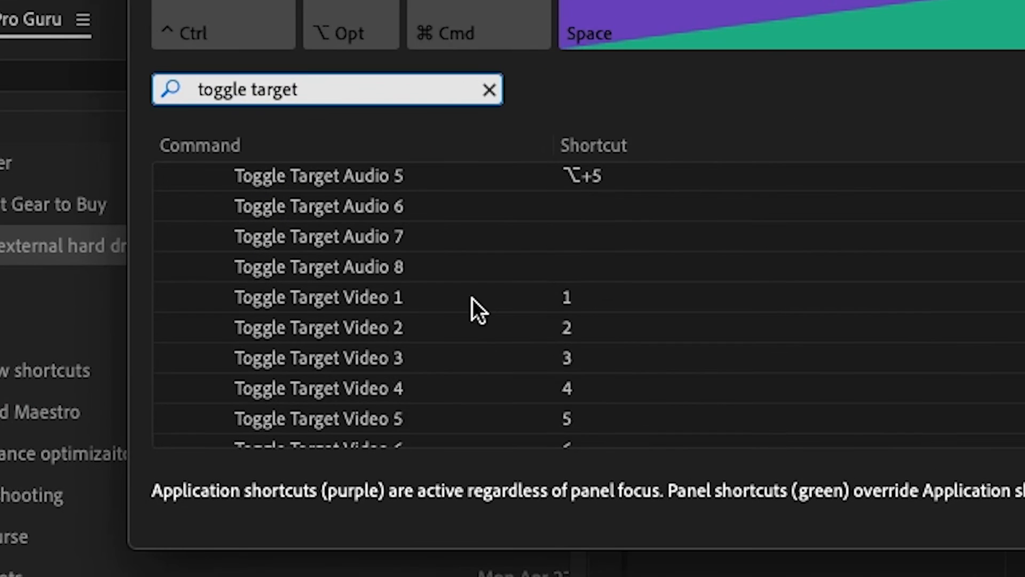
pyautogui.scroll(-2, 374, 335)
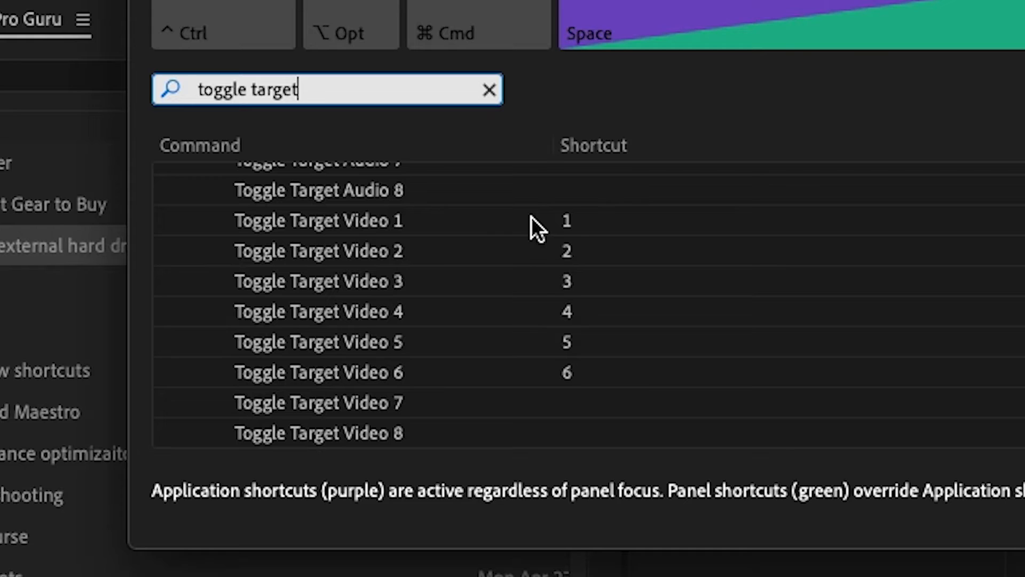
pyautogui.scroll(7, 518, 375)
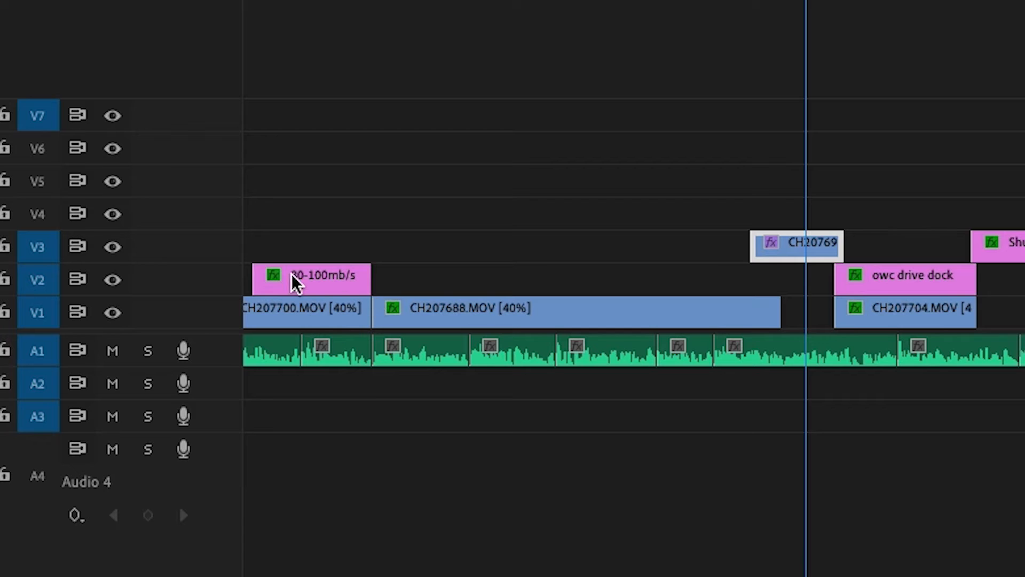
# Select the 80-100mb/s clip on V2, target V4 instead of V1, V2 and V3, and try pasting it above CH207696.MOV
pyautogui.click(293, 283)
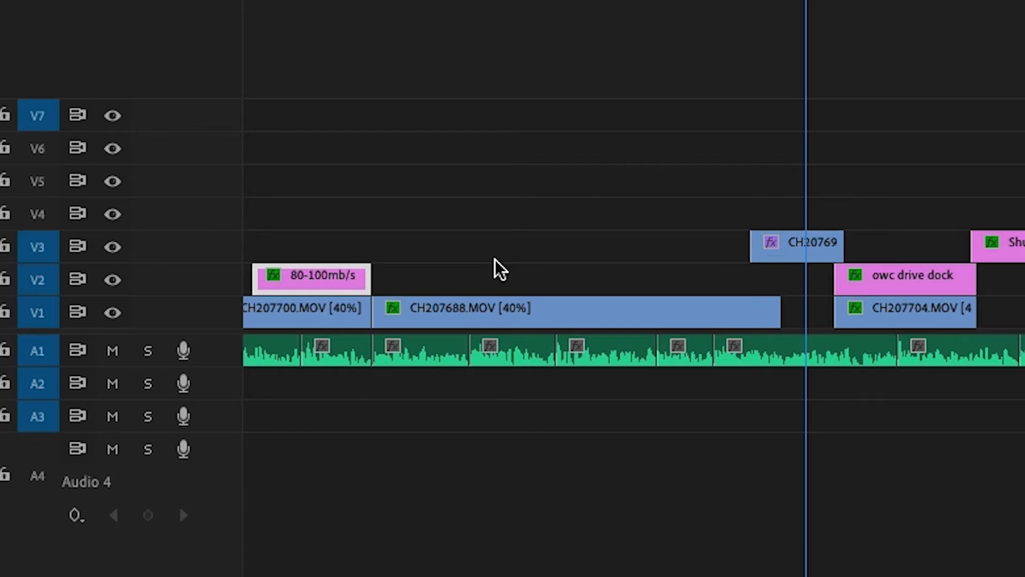
pyautogui.press('1')
pyautogui.press('2')
pyautogui.press('3')
pyautogui.press('4')
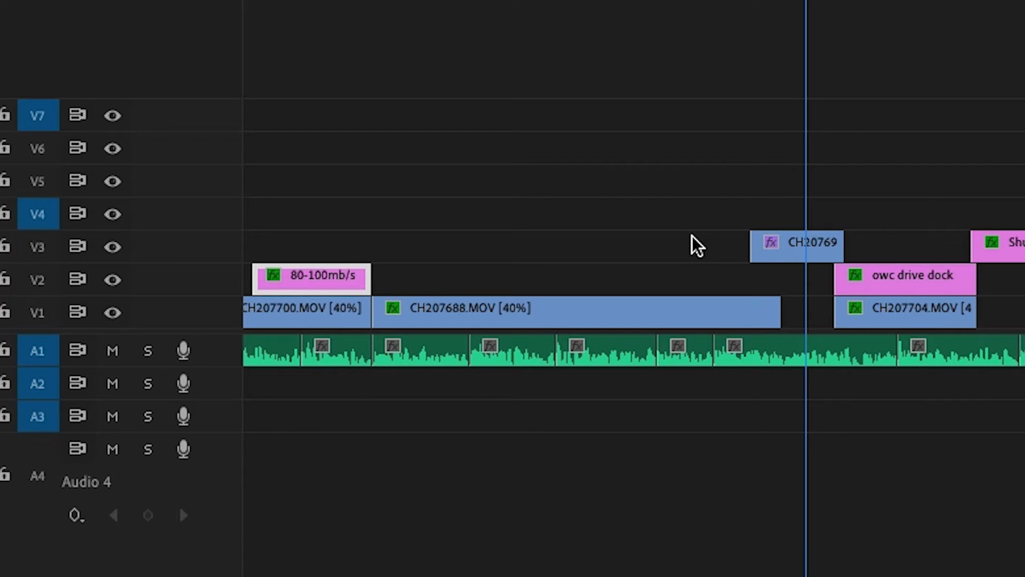
pyautogui.hotkey('ctrl', 'v')
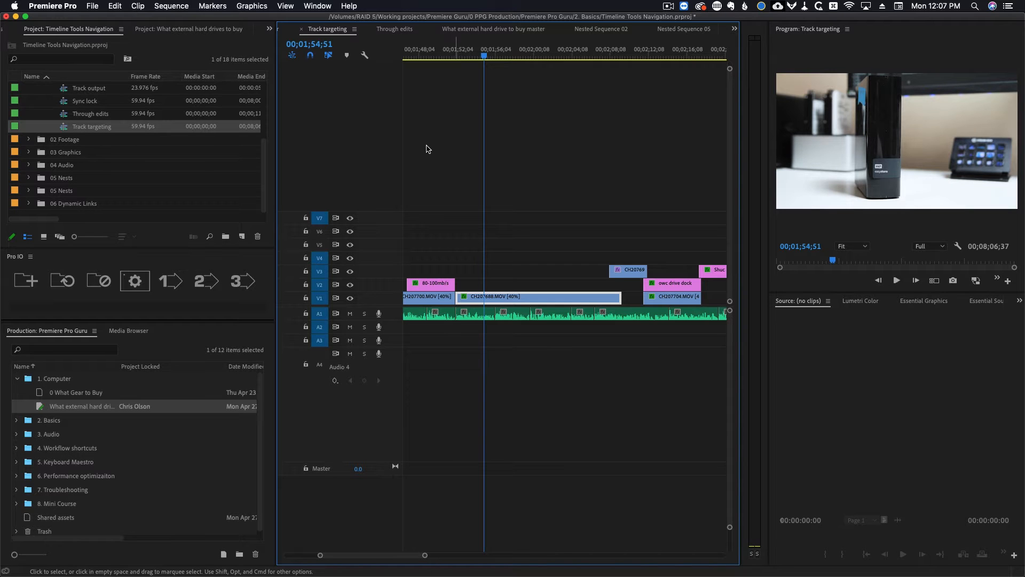
# Check the Selection Follows Playhead option and scrub the playhead over CH207688.MOV to 00;01;57;45
pyautogui.click(172, 6)
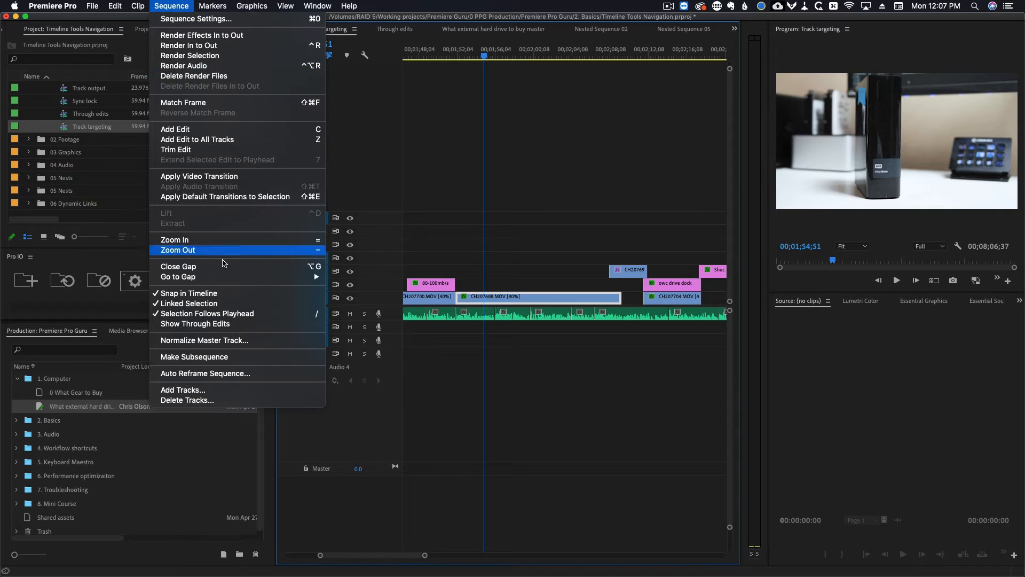
pyautogui.click(267, 303)
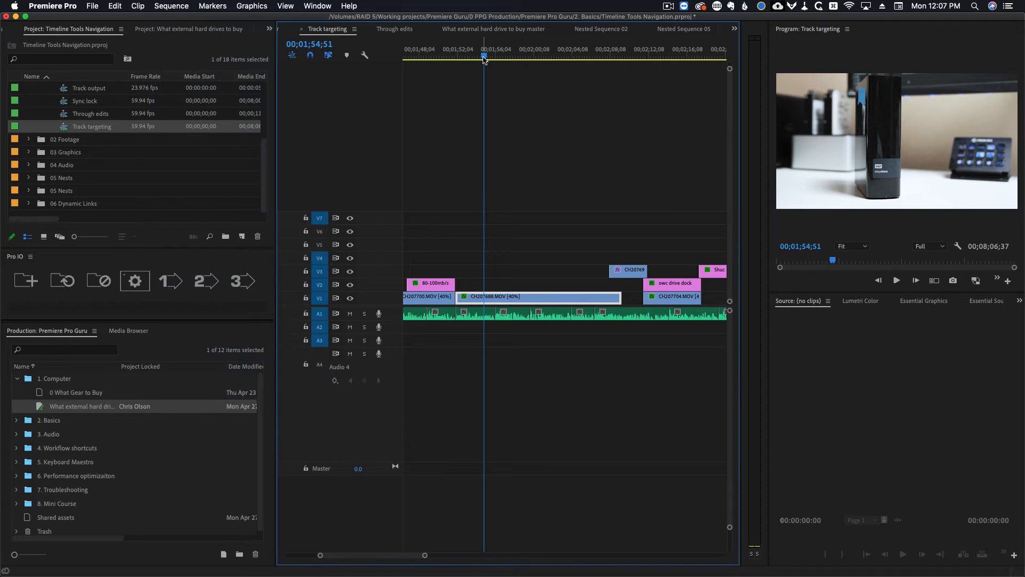
pyautogui.moveTo(484, 56); pyautogui.dragTo(513, 56)
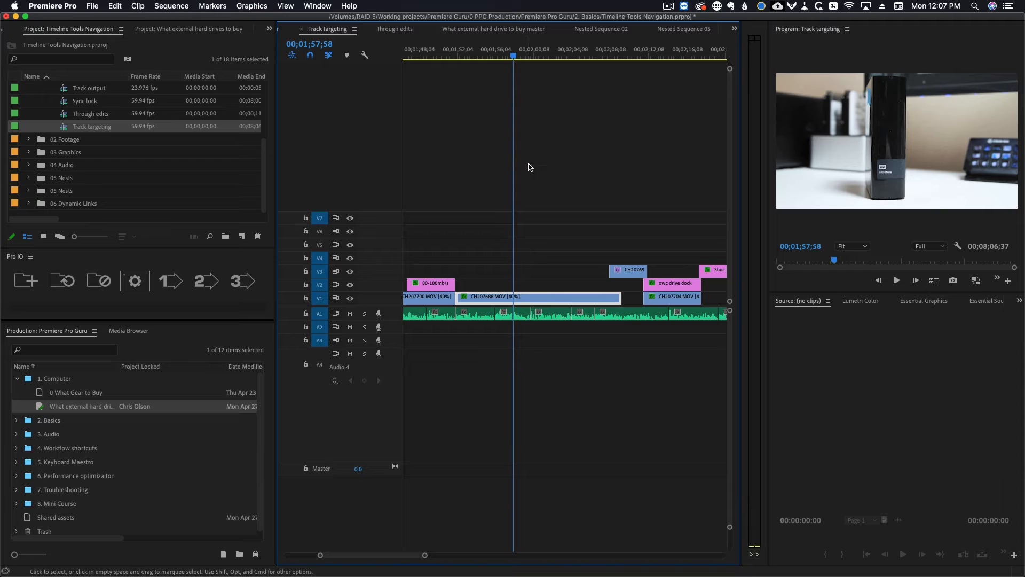
pyautogui.moveTo(516, 55)
pyautogui.mouseDown()
pyautogui.moveTo(680, 55)
pyautogui.moveTo(535, 56)
pyautogui.mouseUp()
pyautogui.click(511, 55)
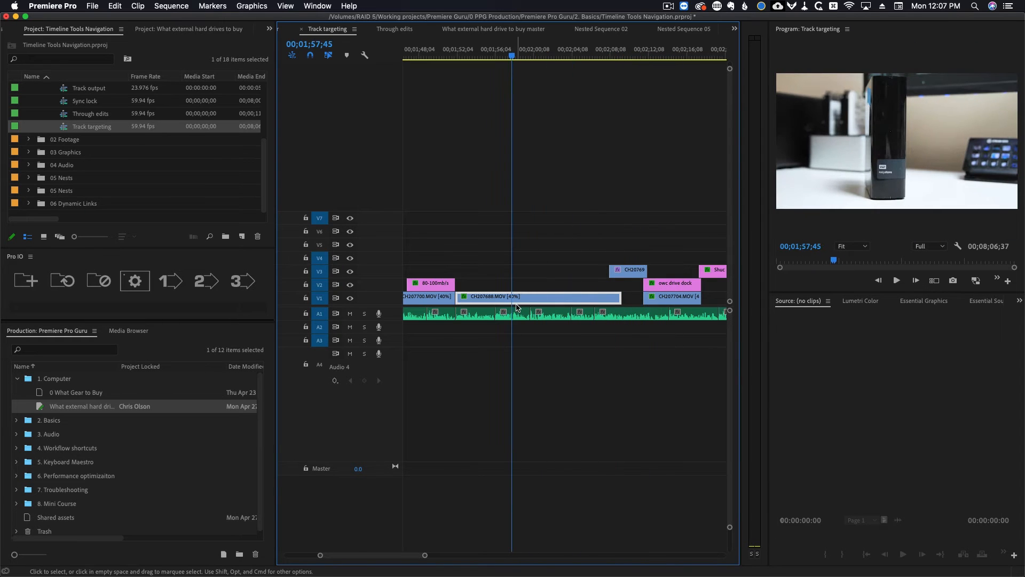
# Save the project and recheck the Selection Follows Playhead option among the sequence settings
pyautogui.press('super+s')
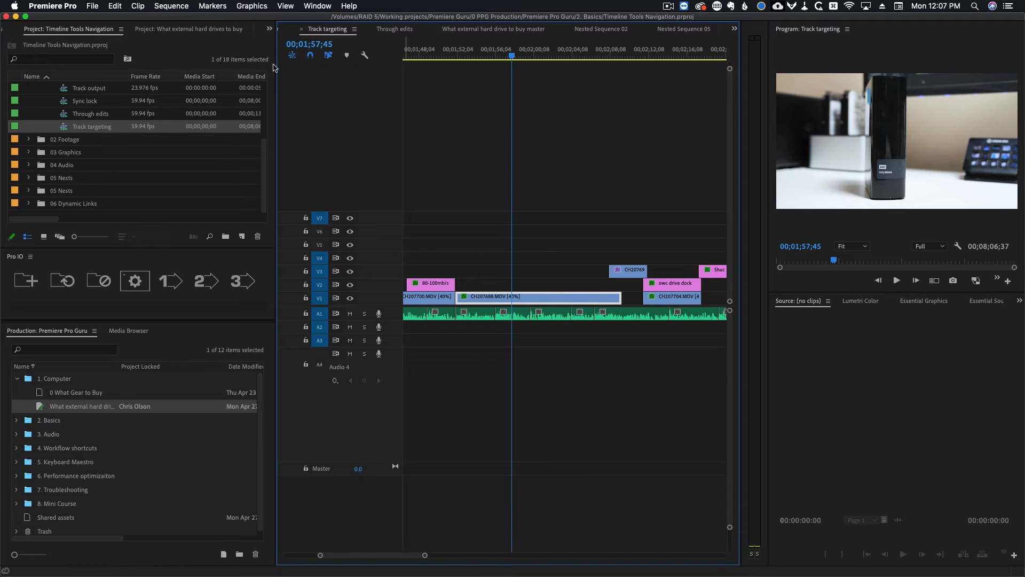
pyautogui.click(171, 5)
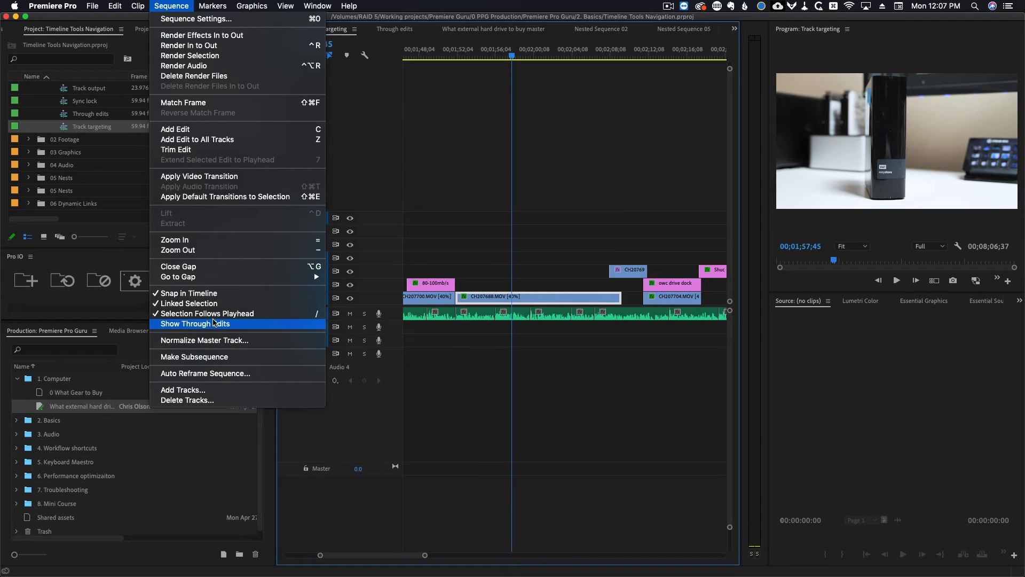
pyautogui.click(563, 232)
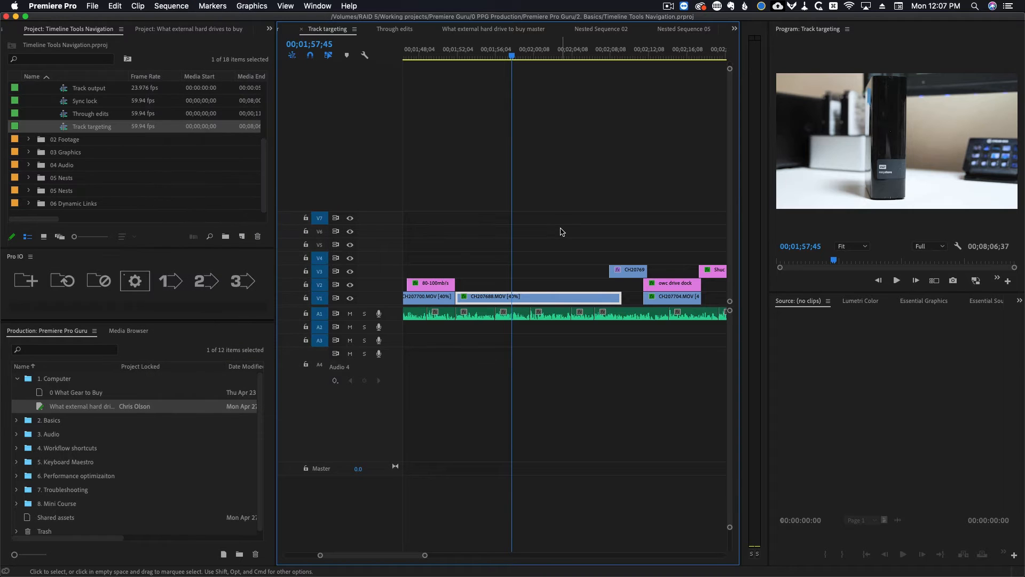
# Untarget V1 and scrub the playhead across CH207688.MOV and CH207696.MOV to check which clips get selected
pyautogui.click(319, 299)
pyautogui.moveTo(516, 53); pyautogui.dragTo(580, 90)
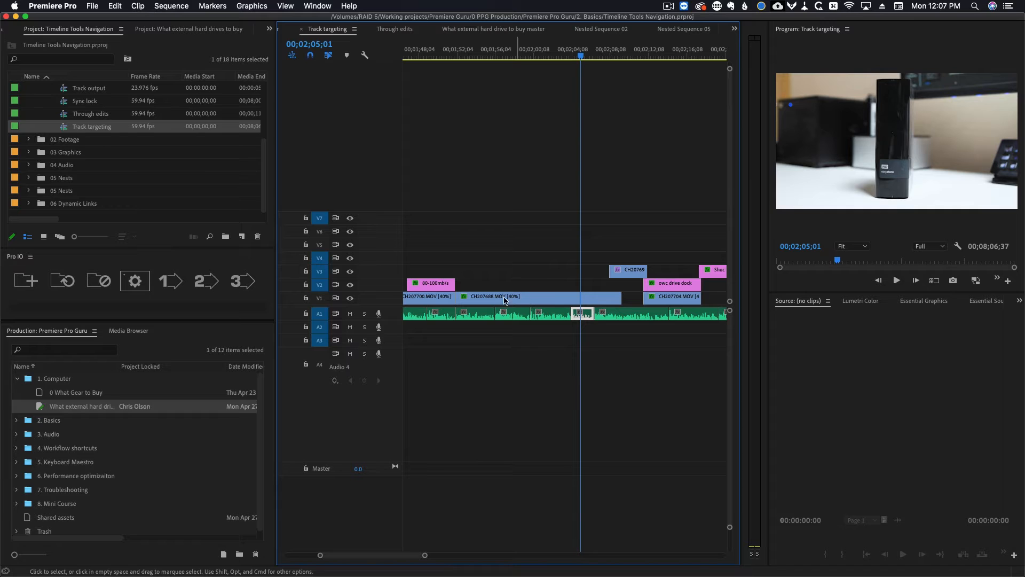
pyautogui.moveTo(580, 56); pyautogui.dragTo(625, 60)
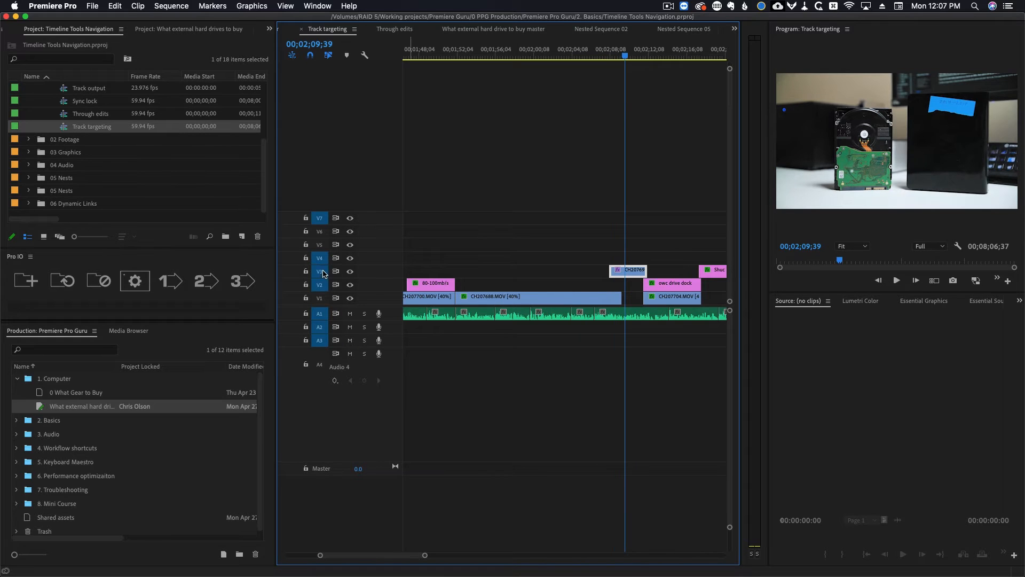
pyautogui.click(514, 57)
pyautogui.moveTo(514, 63); pyautogui.dragTo(669, 96)
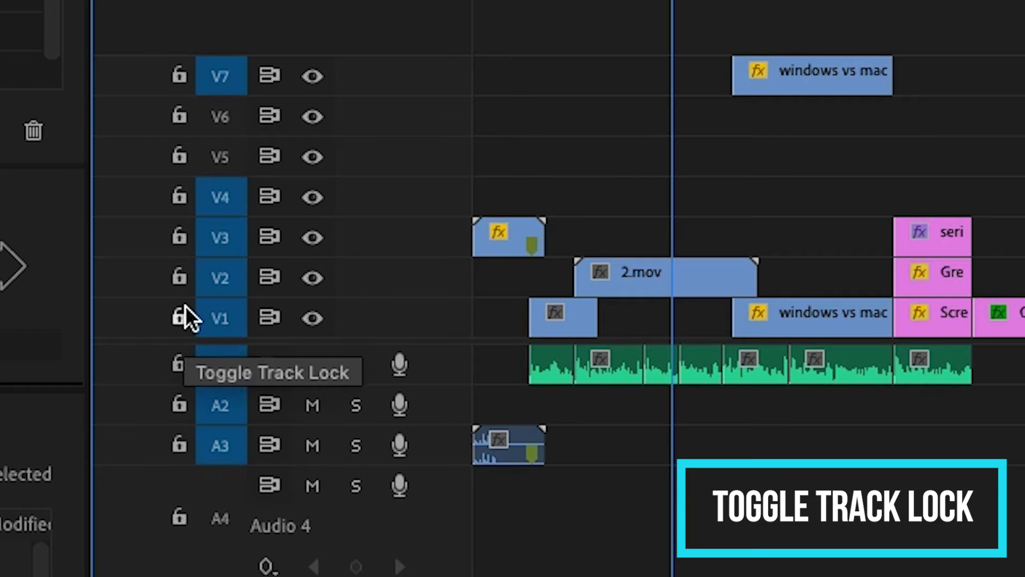
# Lock audio track A1 and test the lock by trying to select its clips, and lock video tracks V1 through V4
pyautogui.click(181, 360)
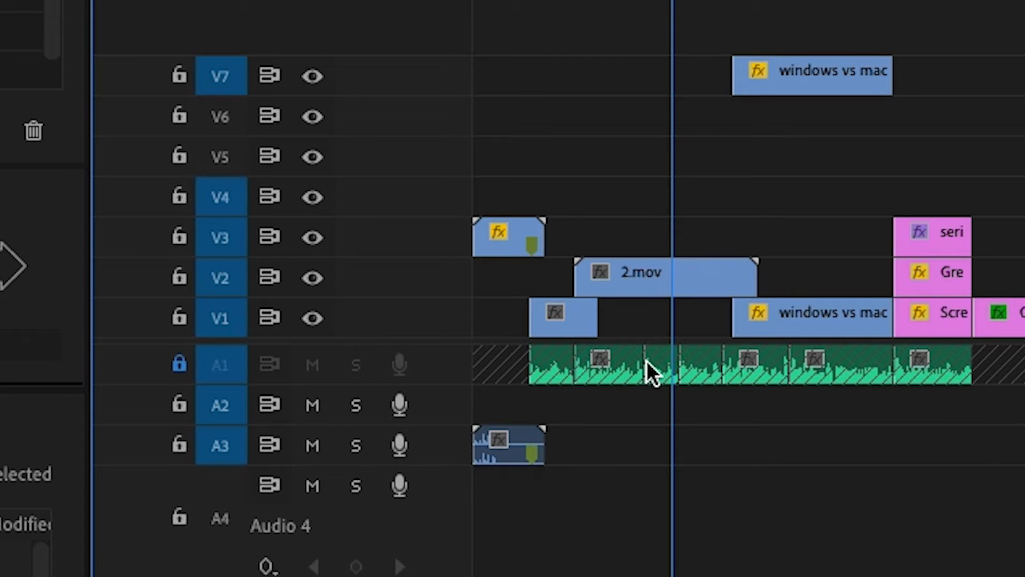
pyautogui.moveTo(934, 418); pyautogui.dragTo(899, 391)
pyautogui.moveTo(504, 371); pyautogui.dragTo(882, 390)
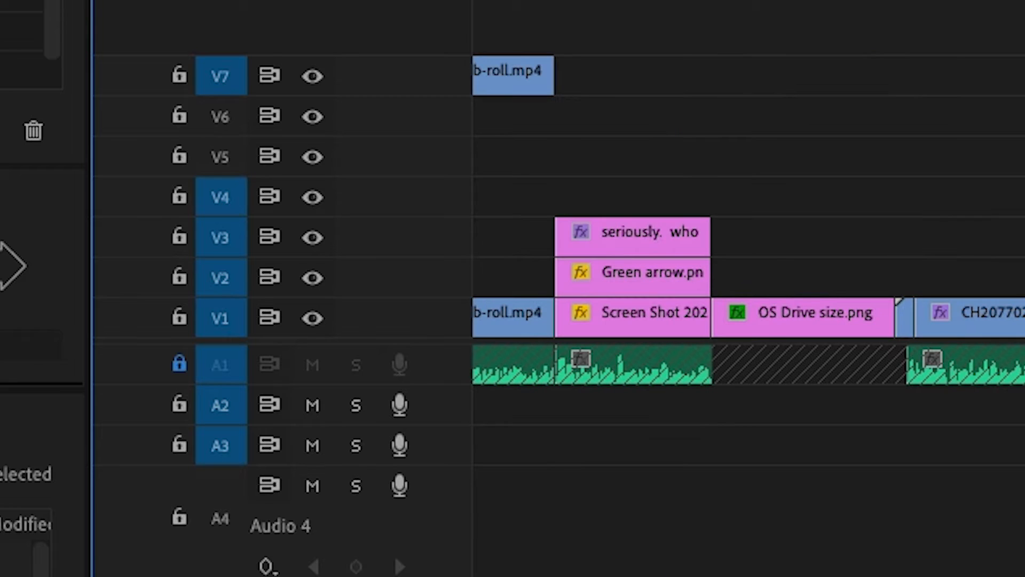
pyautogui.moveTo(179, 318); pyautogui.dragTo(180, 197)
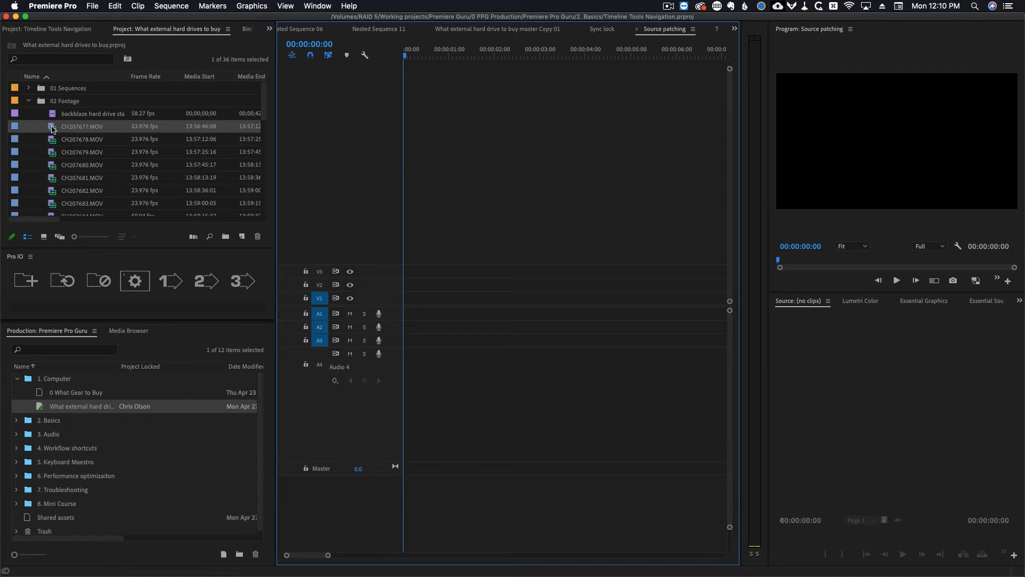
# Load CH207677.MOV from the 02 Footage bin into the Source Monitor for the Source patching sequence
pyautogui.doubleClick(53, 128)
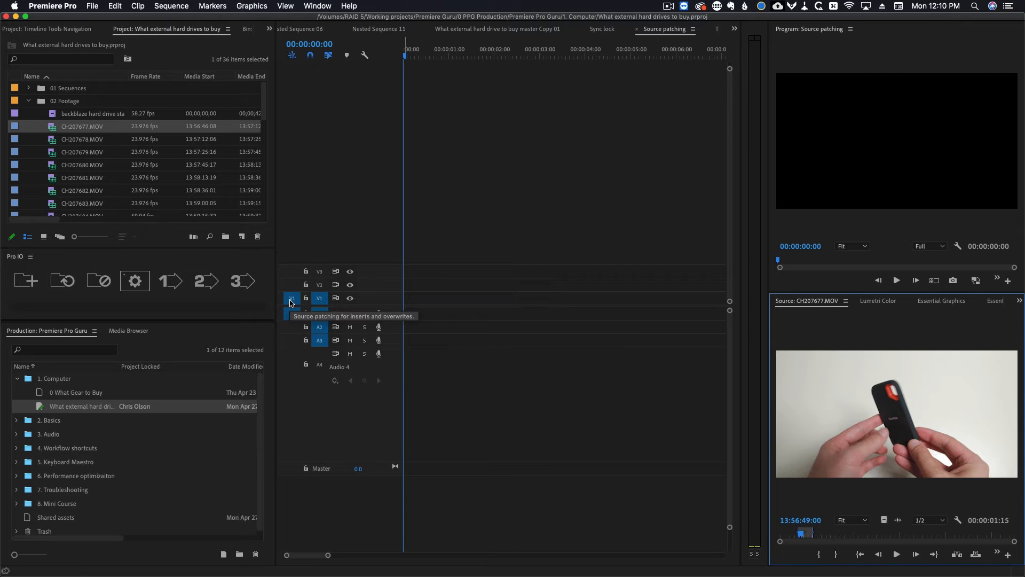
pyautogui.click(492, 314)
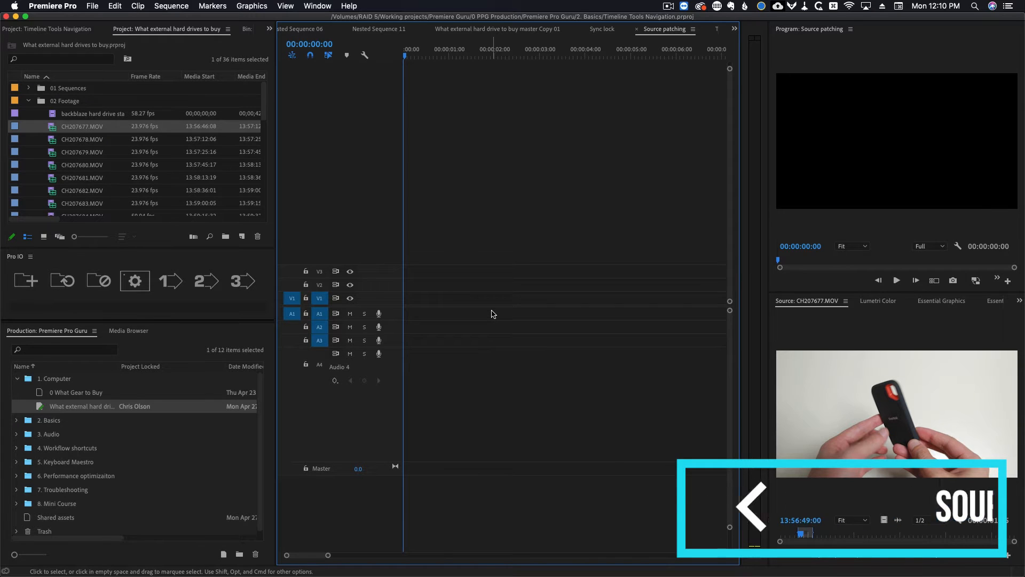
# Mark a section of CH207677.MOV in the Source Monitor and place it at the start of tracks V1 and A1
pyautogui.click(825, 536)
pyautogui.moveTo(825, 535); pyautogui.dragTo(937, 534)
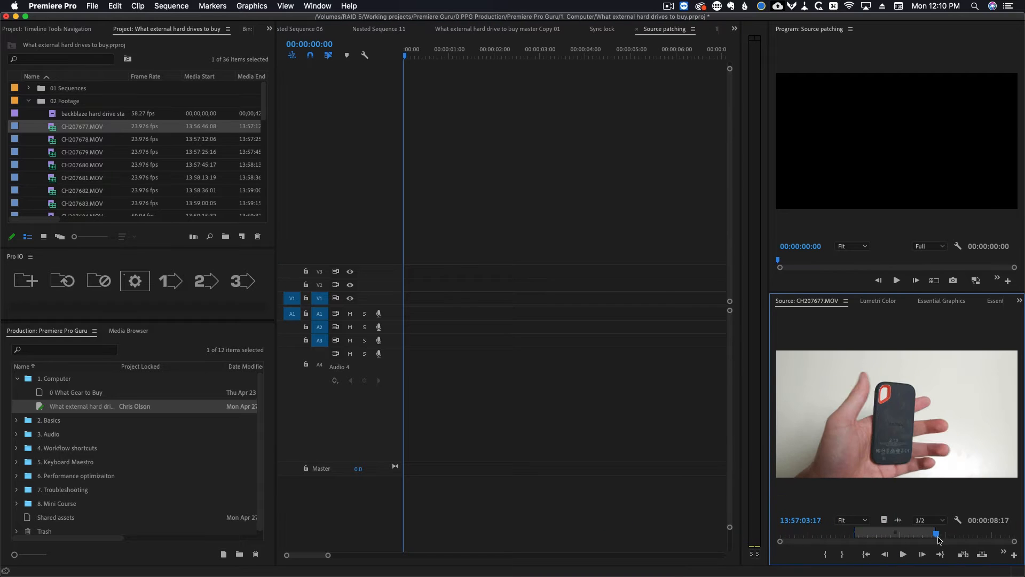
pyautogui.moveTo(887, 462); pyautogui.dragTo(470, 309)
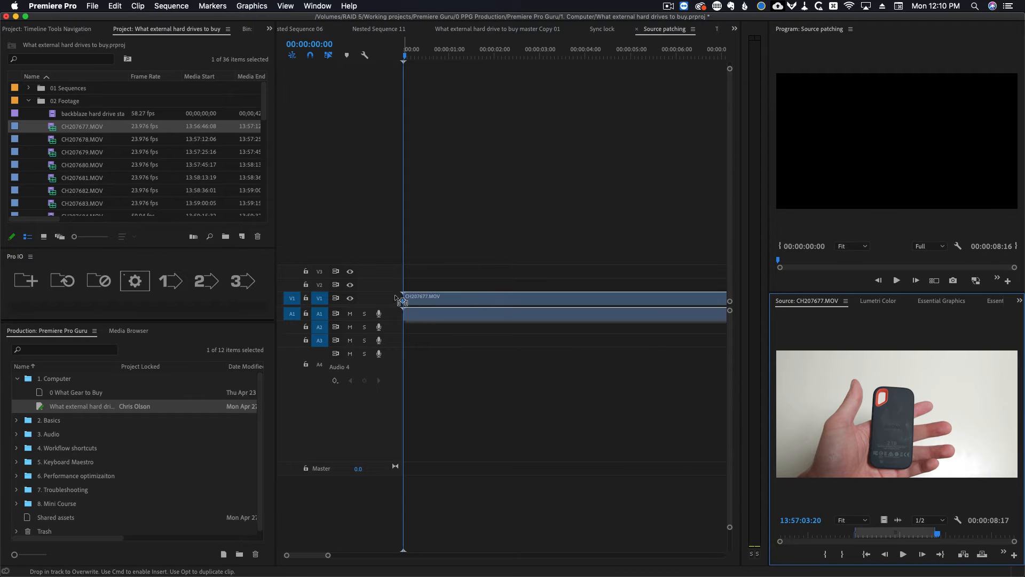
pyautogui.click(517, 322)
pyautogui.press('-')
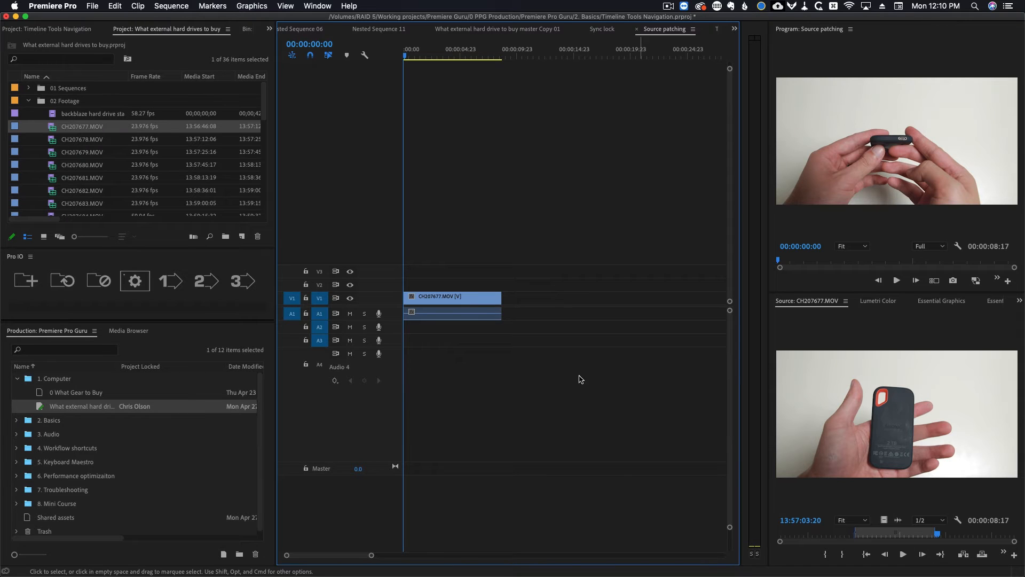
# Overwrite the marked CH207677.MOV section twice more on V1 and A1, directly after the first clip
pyautogui.press('Down')
pyautogui.click(891, 446)
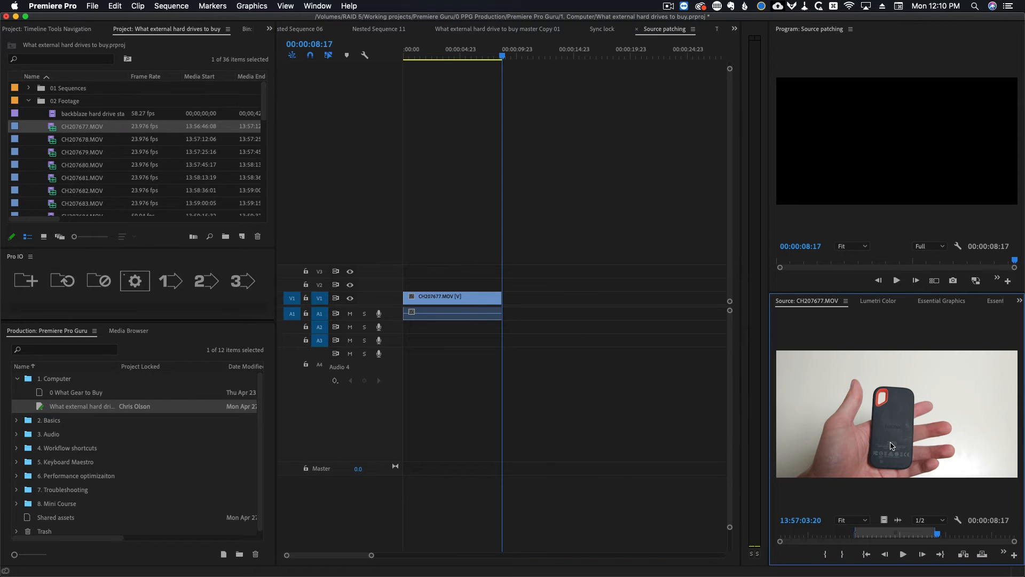
pyautogui.press('.')
pyautogui.press('.')
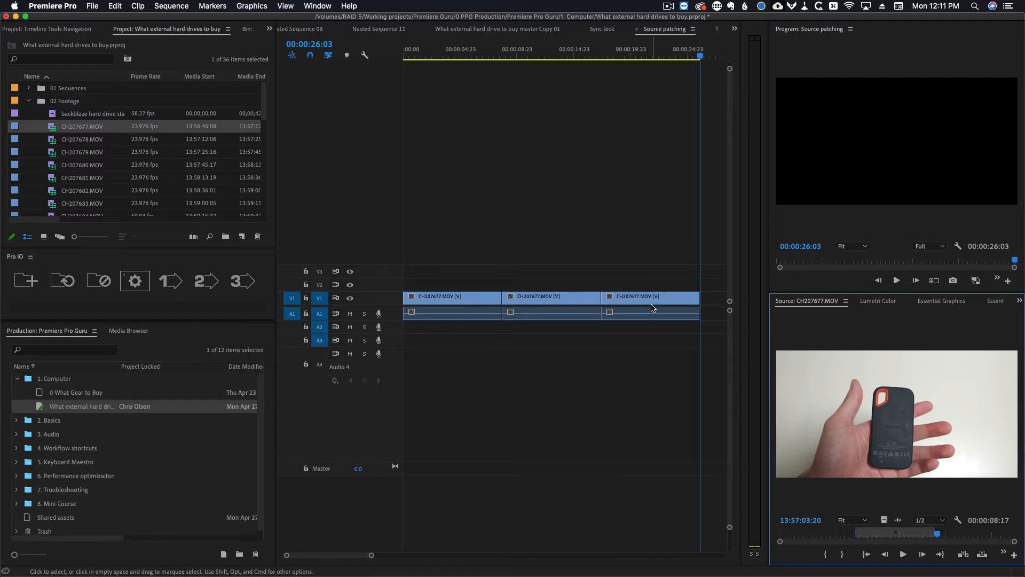
pyautogui.click(569, 375)
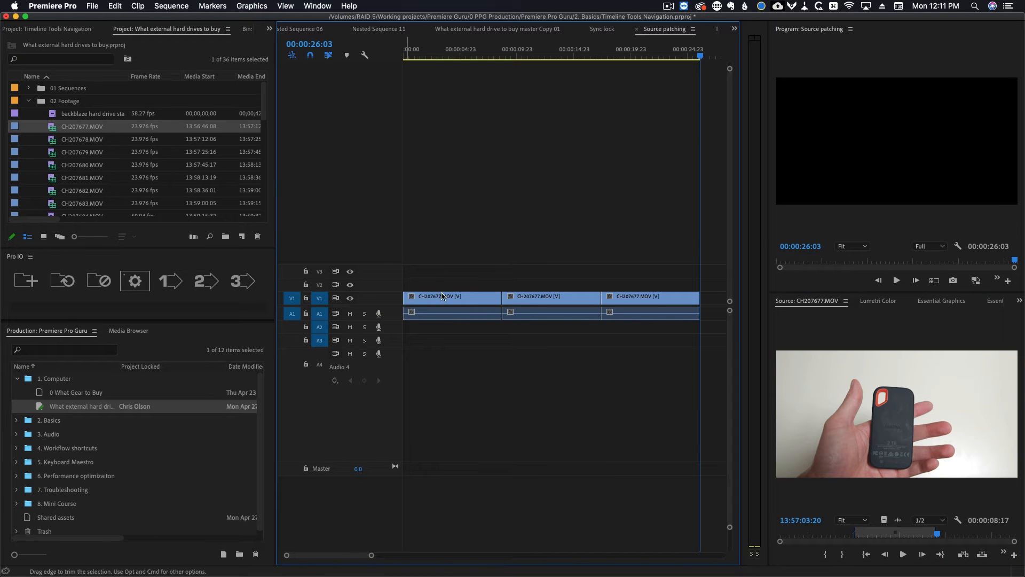
pyautogui.press('-')
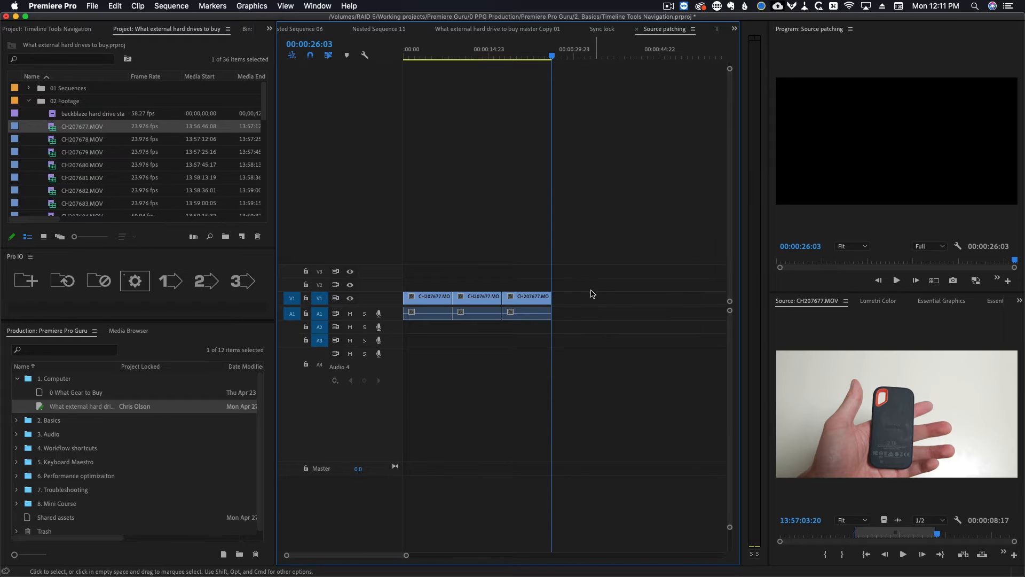
# Overwrite the source section onto V1 and A1 at 00:00:20:00, partway through the third clip, and undo that edit
pyautogui.click(515, 56)
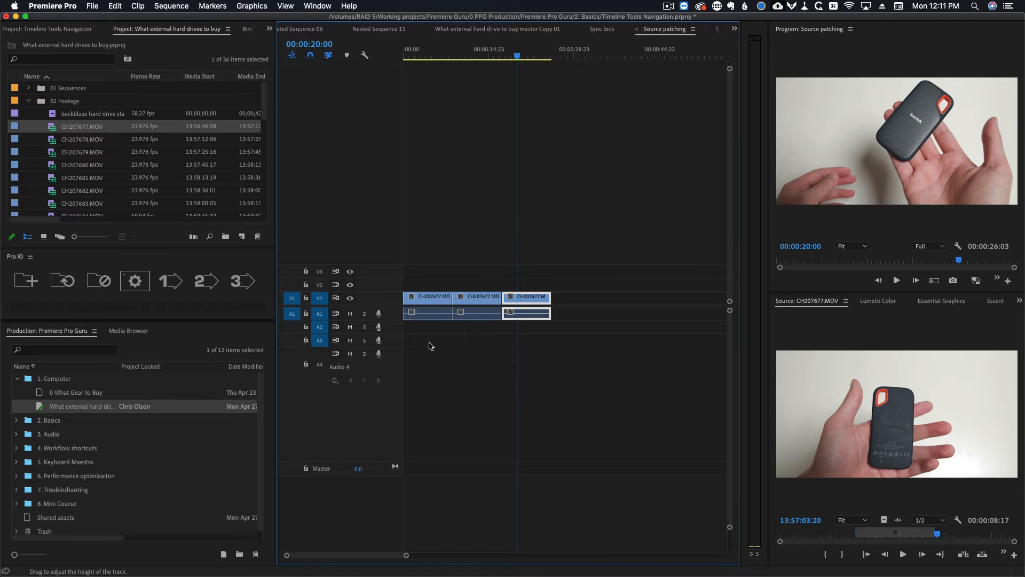
pyautogui.press('=')
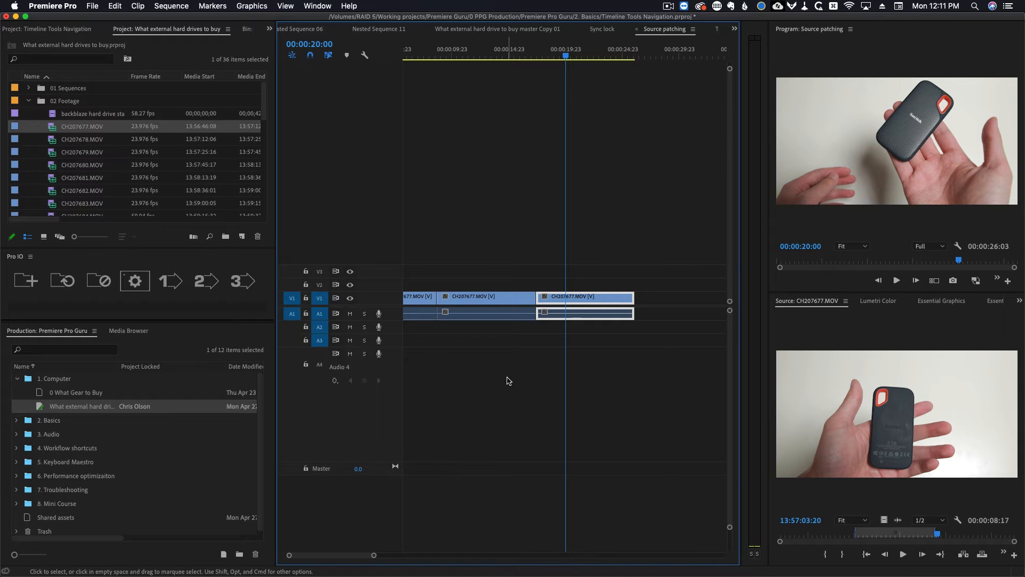
pyautogui.press('.')
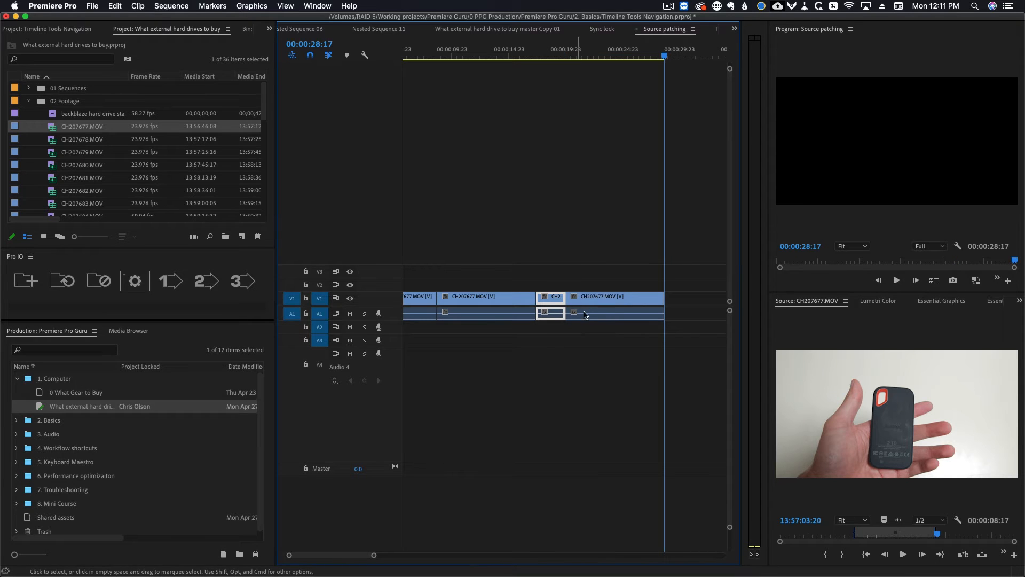
pyautogui.press('super+z')
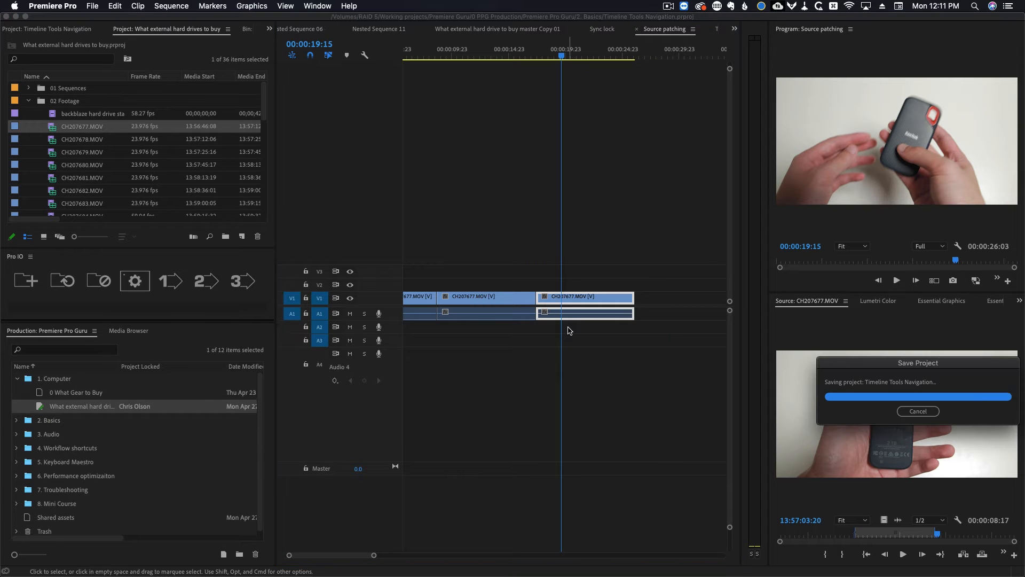
# Patch source V1 to track V2 and source A1 to track A2, and overwrite CH207677.MOV at 00:00:19:15
pyautogui.click(292, 327)
pyautogui.click(292, 288)
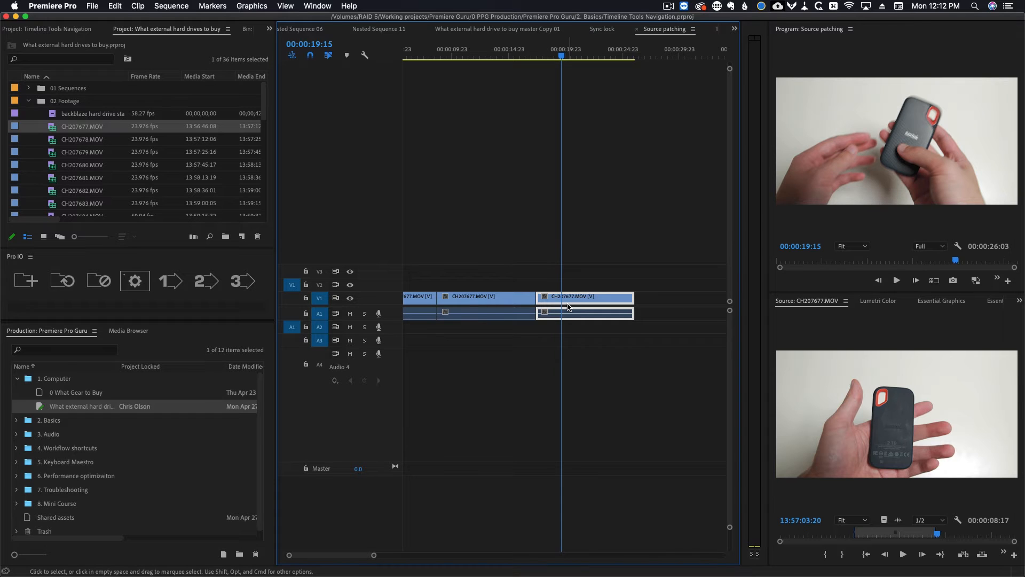
pyautogui.press('.')
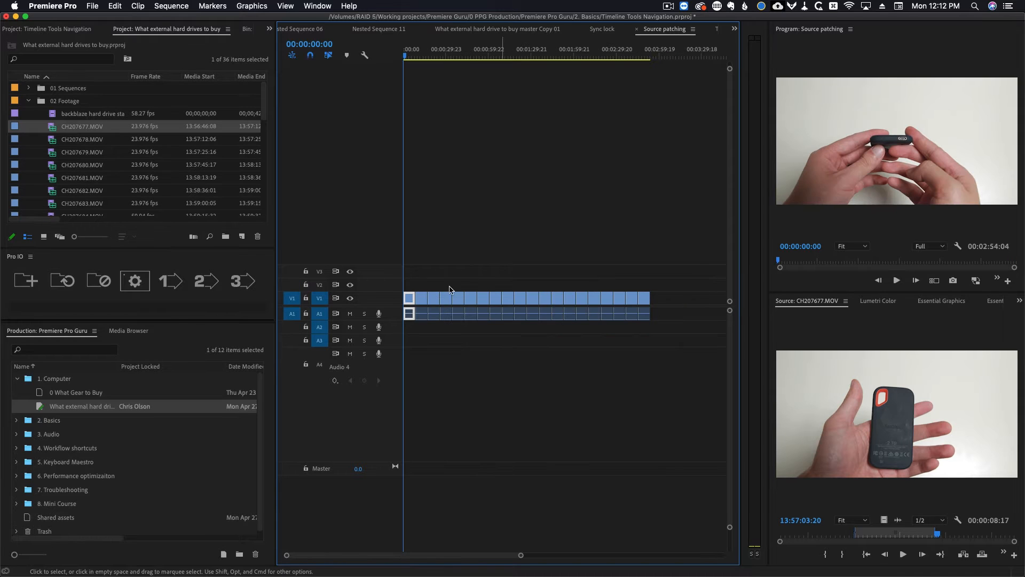
# Patch the source video to V2 and audio to A2, and overwrite CH207677.MOV at the start of the sequence
pyautogui.press('=')
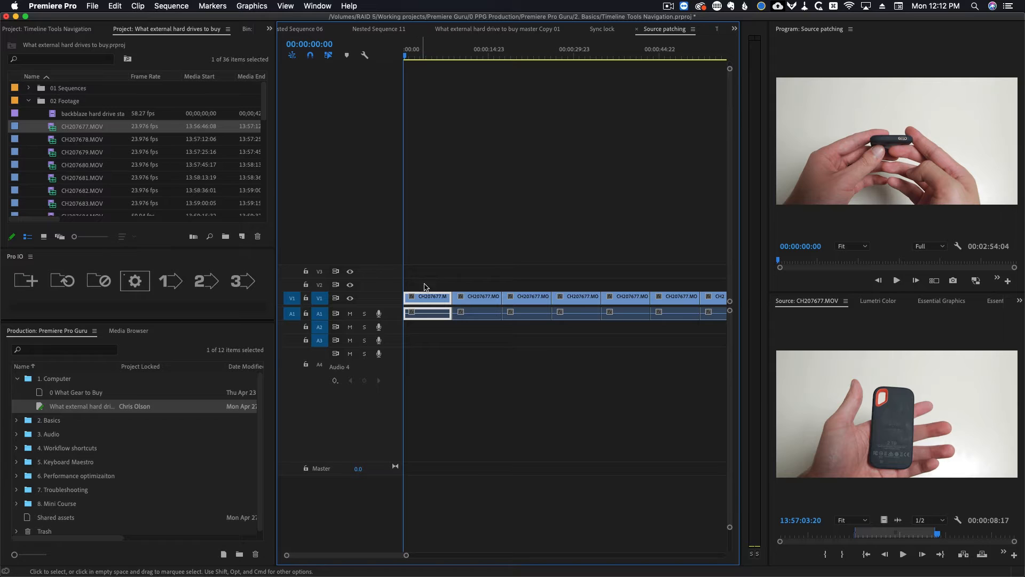
pyautogui.click(291, 299)
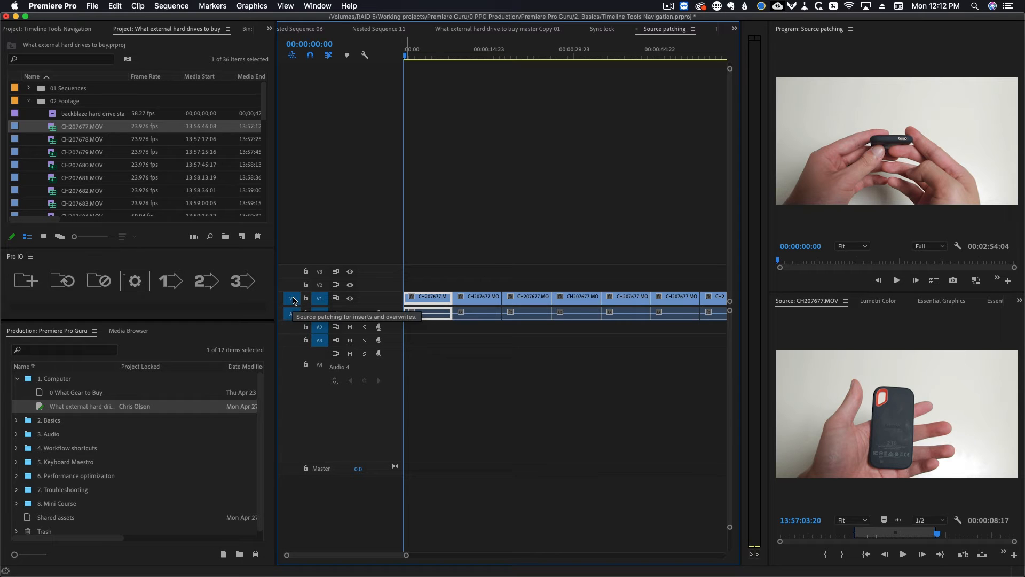
pyautogui.click(293, 286)
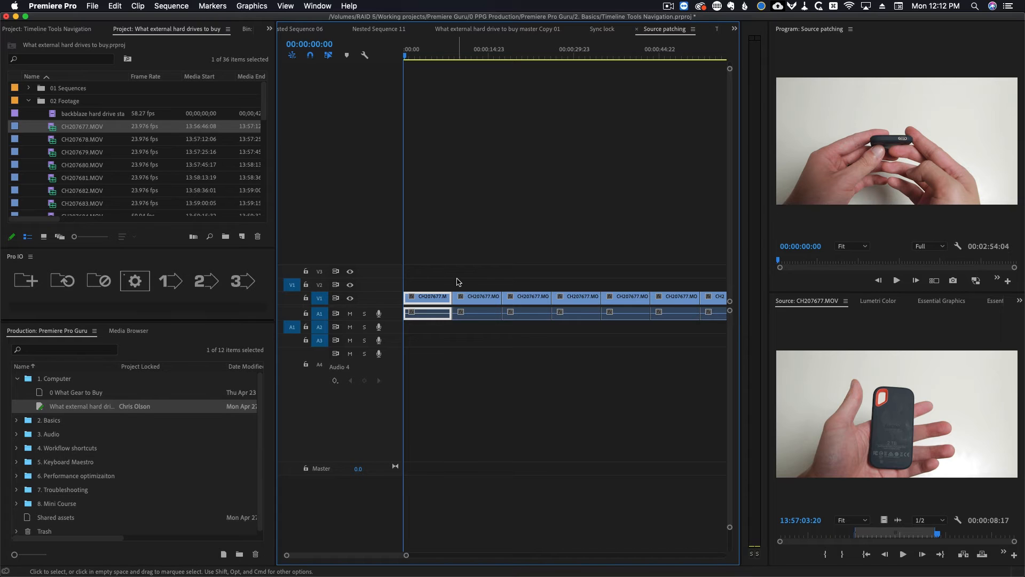
pyautogui.press('.')
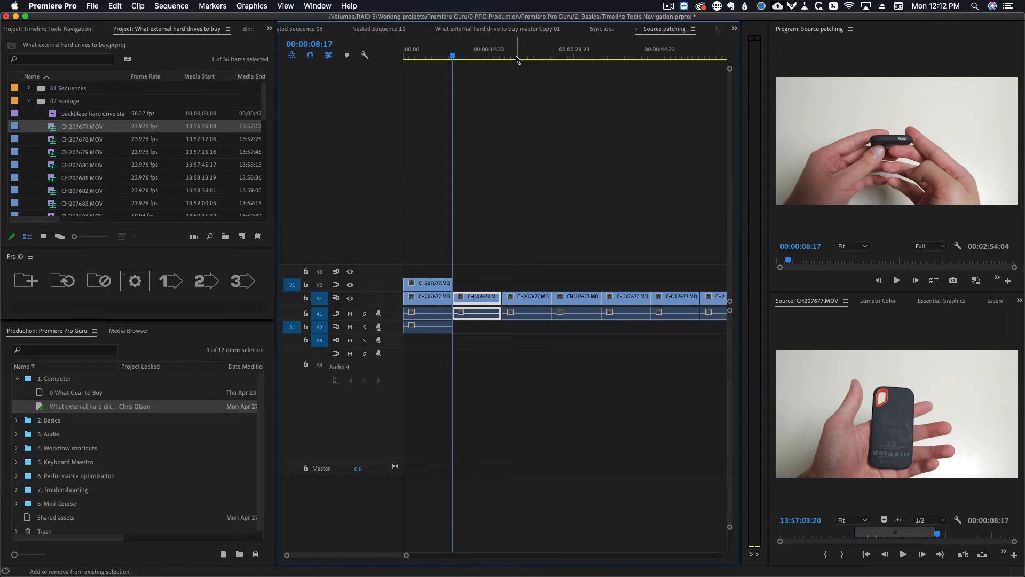
# Load CH207681.MOV in the Source Monitor and overwrite it onto V2 and A2 at 00:00:20:22
pyautogui.click(522, 372)
pyautogui.doubleClick(53, 176)
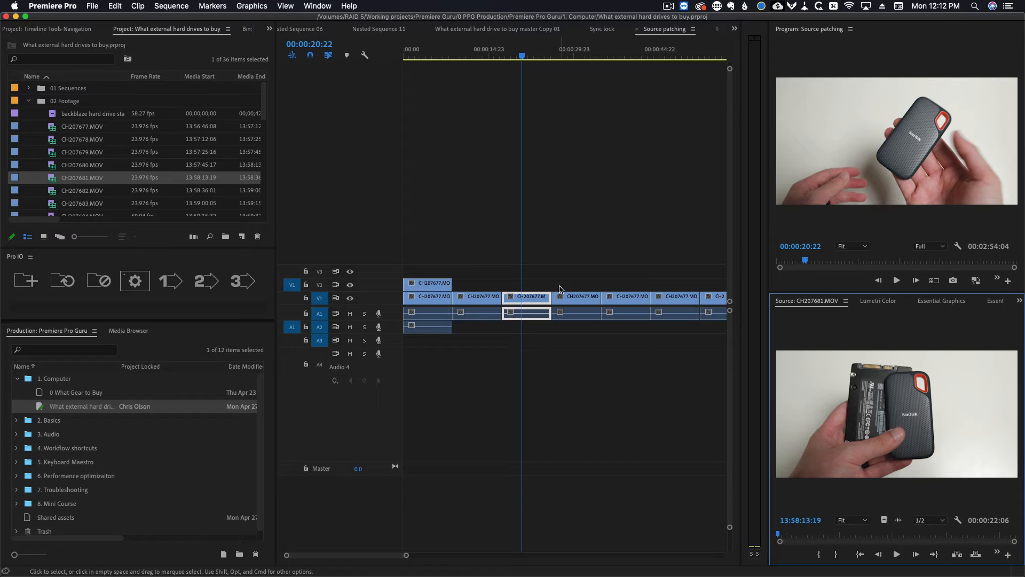
pyautogui.press('.')
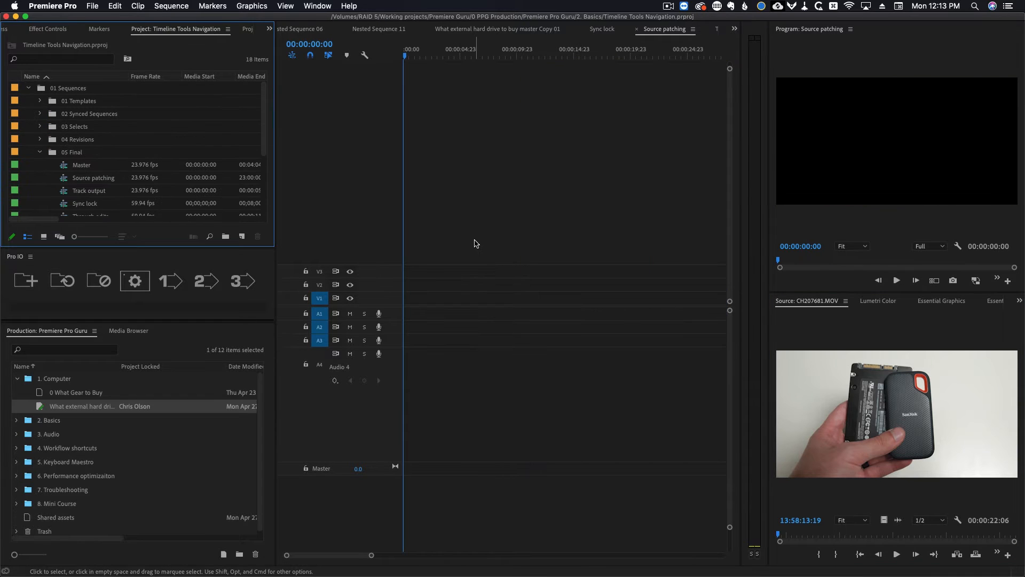
# Turn off the V1 source patch and place only the audio of CH207681.MOV at the start of track A1
pyautogui.click(858, 383)
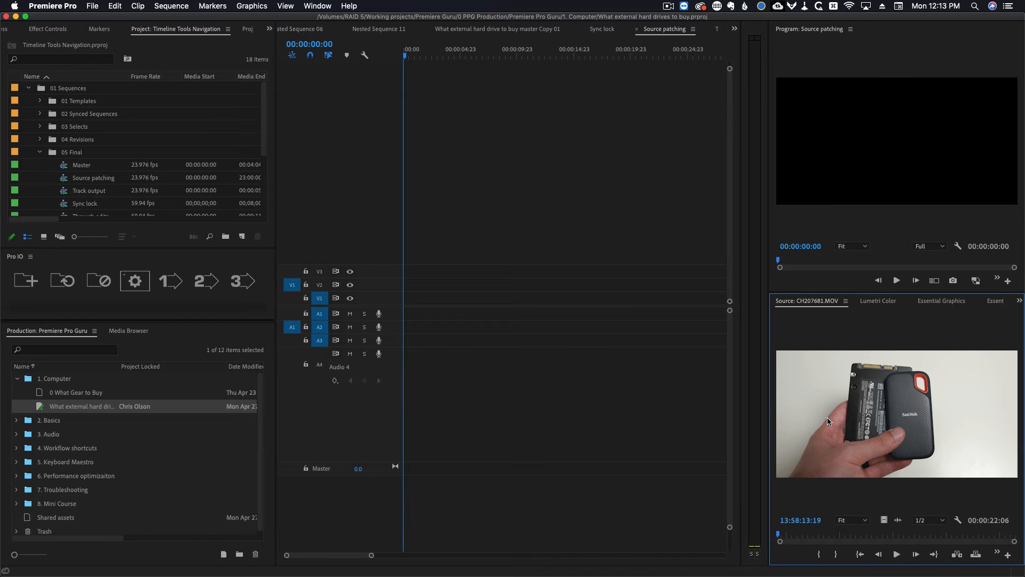
pyautogui.click(577, 351)
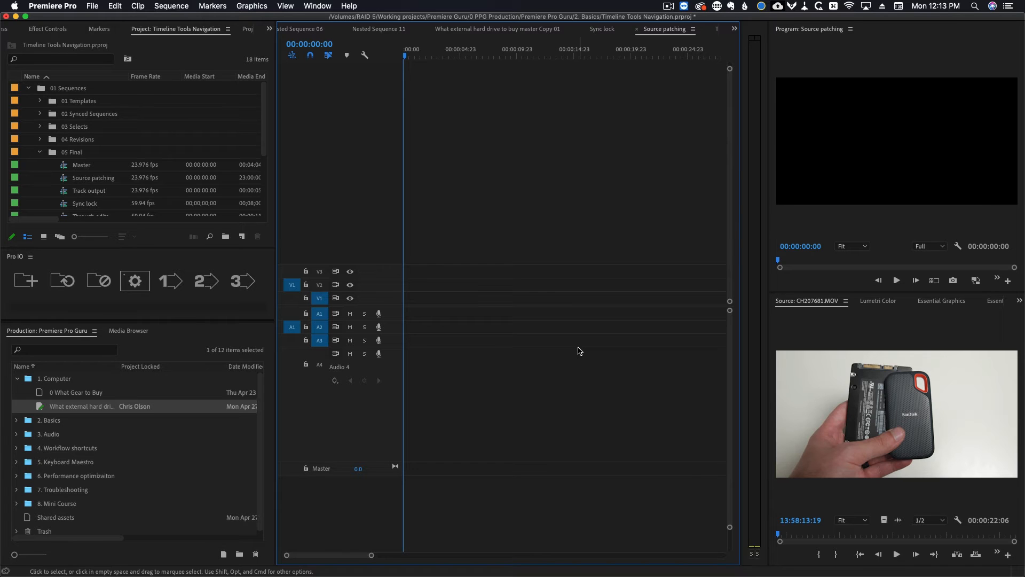
pyautogui.click(293, 285)
pyautogui.moveTo(909, 465); pyautogui.dragTo(404, 318)
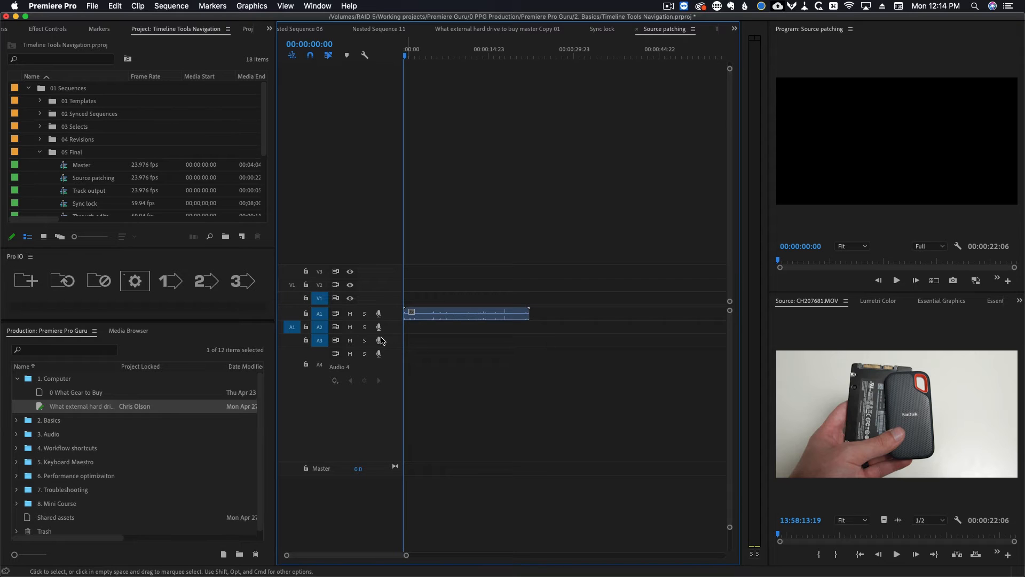
# Switch source patching from A1 to V1, place only the video of CH207681.MOV on track V1, and toggle the A1 patch again
pyautogui.click(291, 329)
pyautogui.click(292, 285)
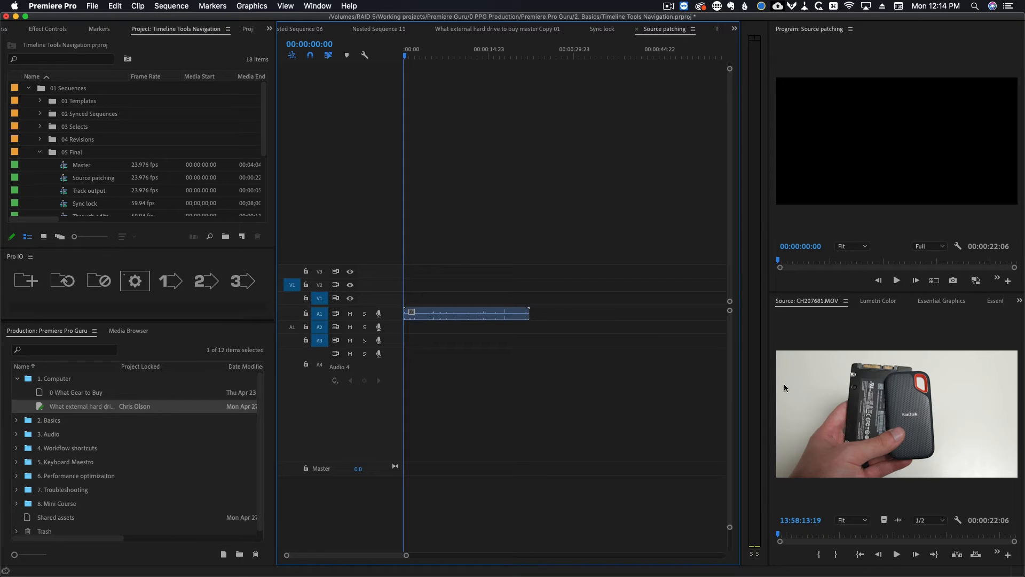
pyautogui.moveTo(885, 416); pyautogui.dragTo(571, 300)
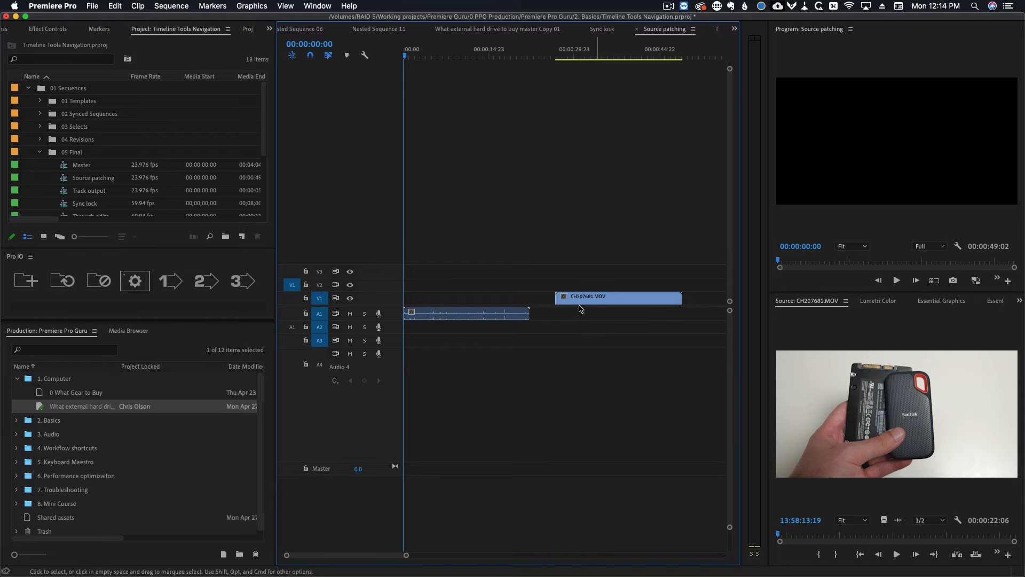
pyautogui.click(291, 326)
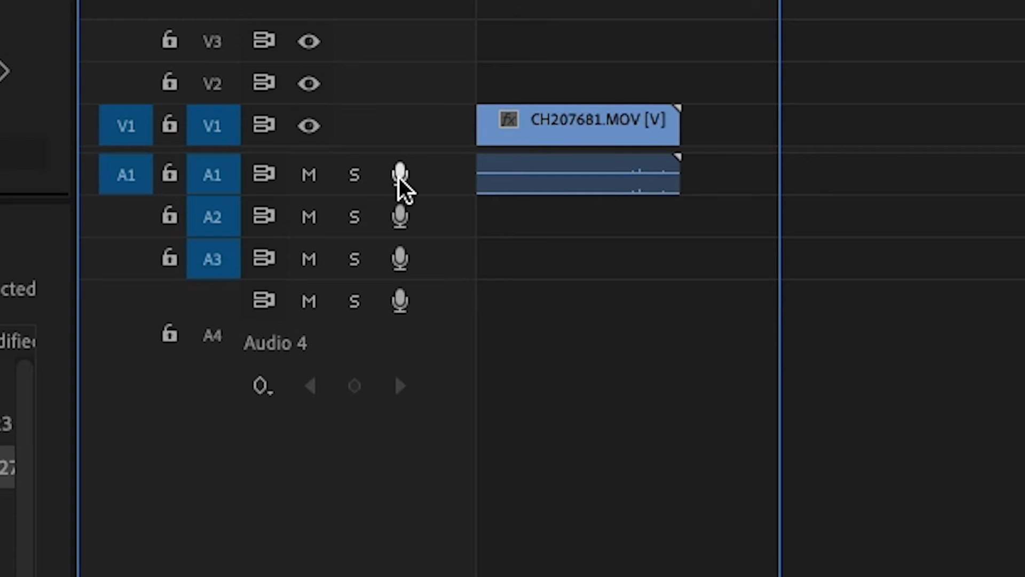
# Inspect track A1's Voice-Over Record Settings, including the Preroll option and source devices, leaving Preroll enabled, and close the settings
pyautogui.rightClick(399, 176)
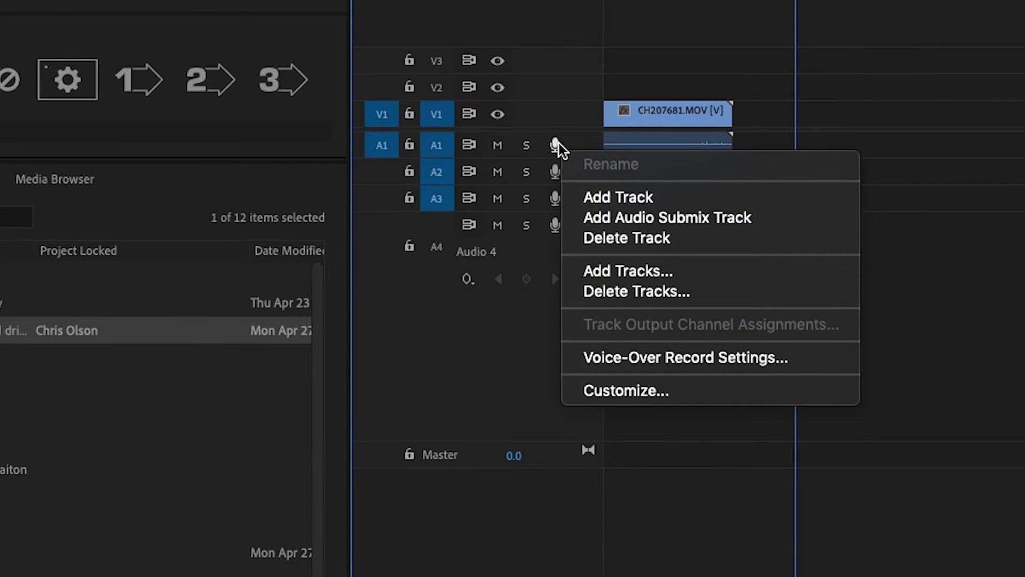
pyautogui.click(640, 357)
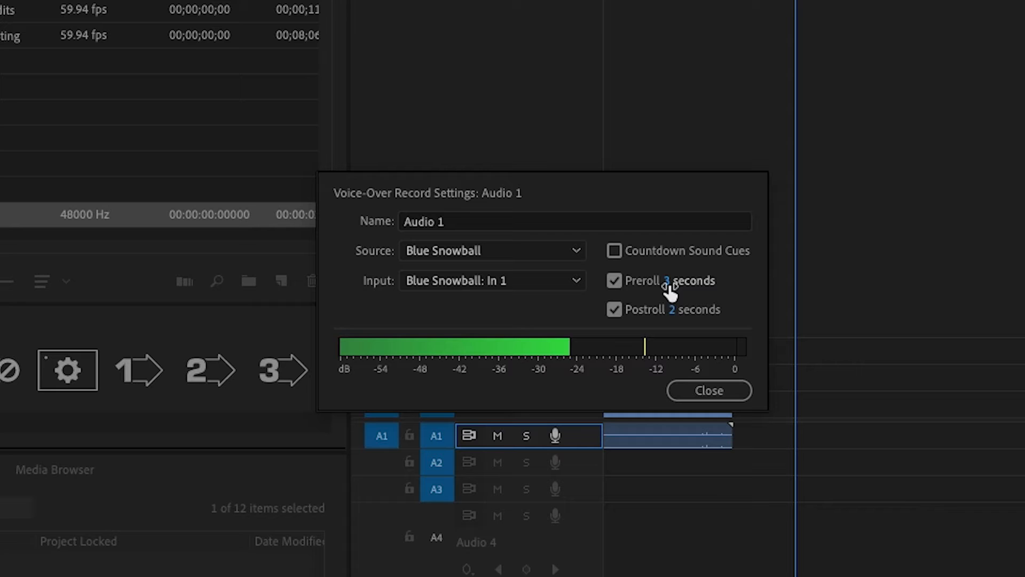
pyautogui.click(614, 280)
pyautogui.click(612, 280)
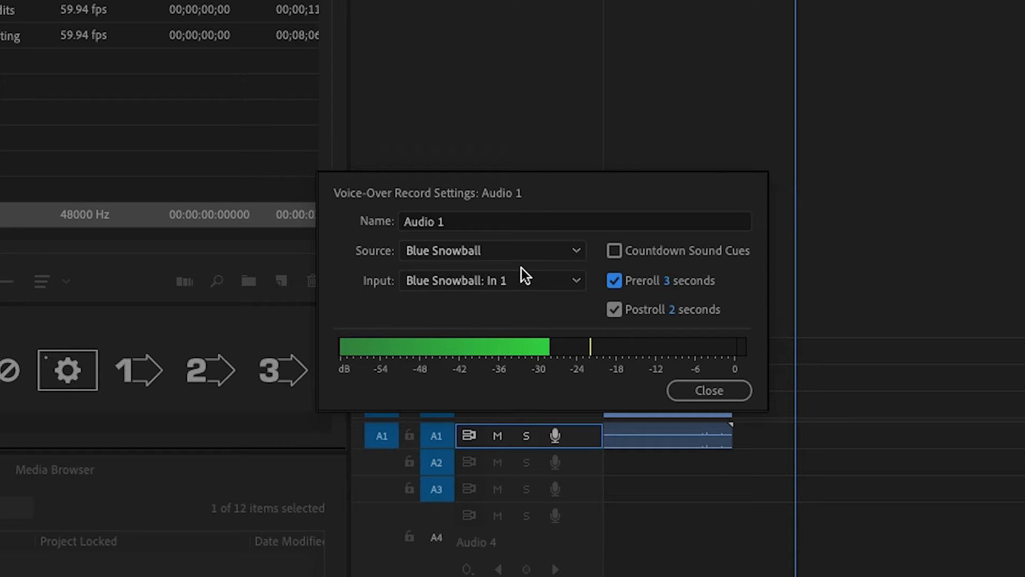
pyautogui.click(508, 249)
pyautogui.click(350, 297)
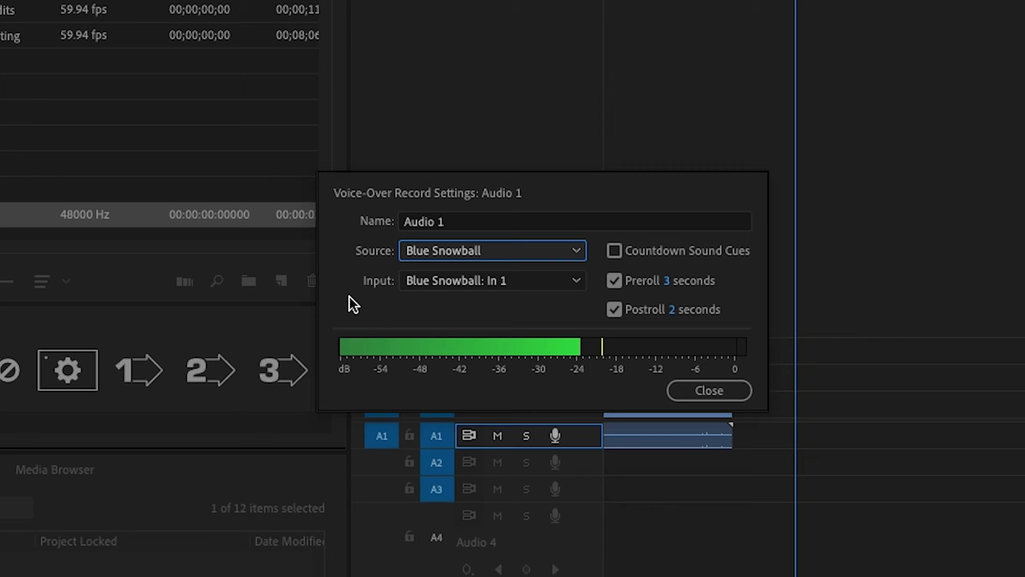
pyautogui.click(696, 393)
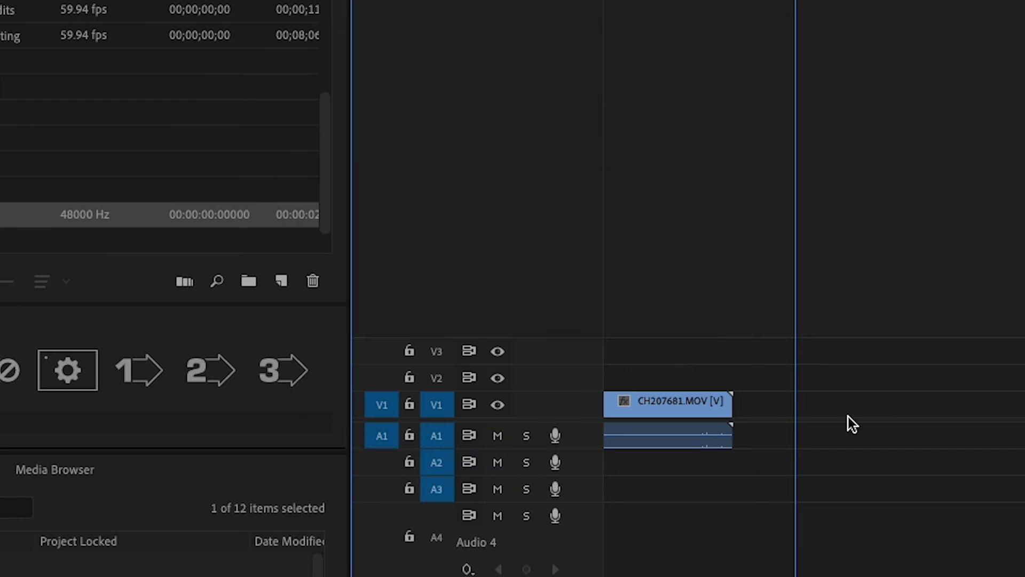
# Expand the heights of audio track A1 and video track V1
pyautogui.doubleClick(579, 434)
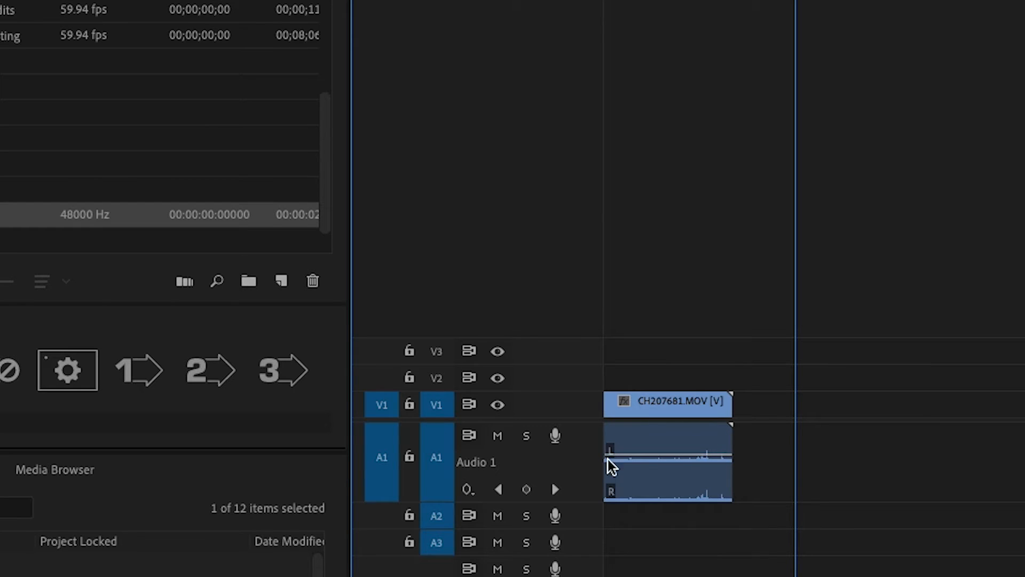
pyautogui.doubleClick(538, 402)
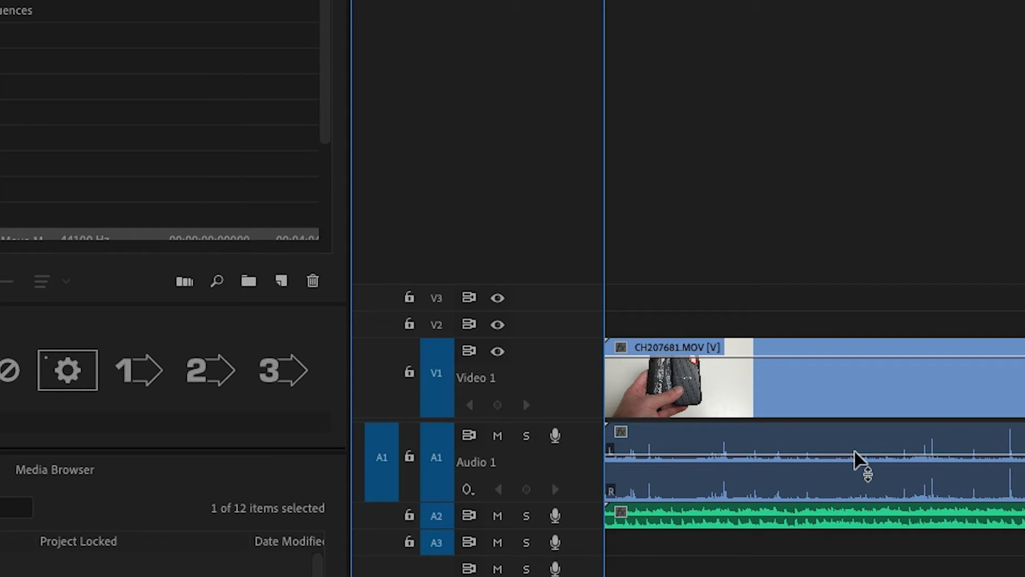
# Play the sequence while toggling Solo on and off for audio track A1
pyautogui.press('space')
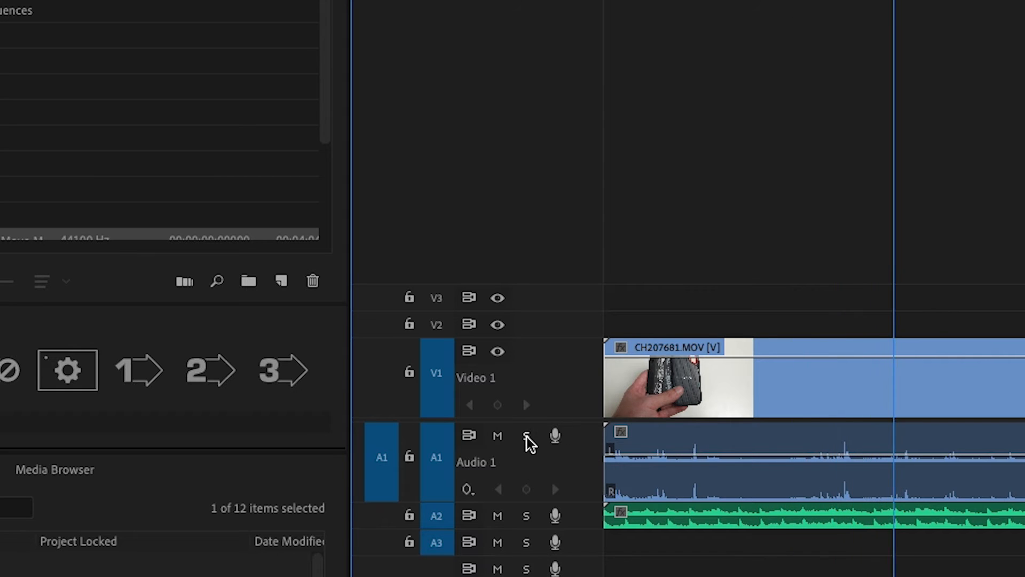
pyautogui.click(526, 437)
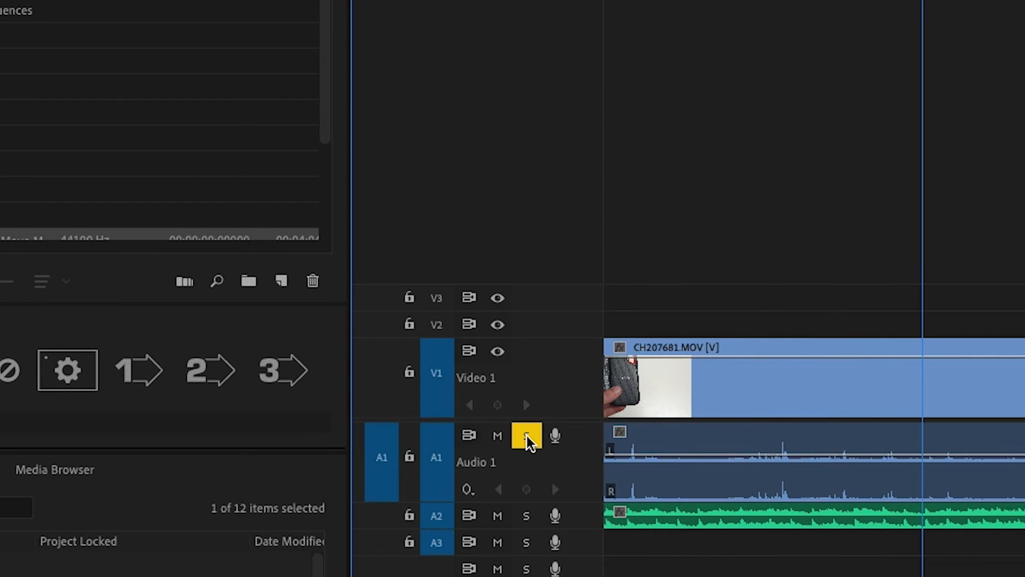
pyautogui.click(526, 437)
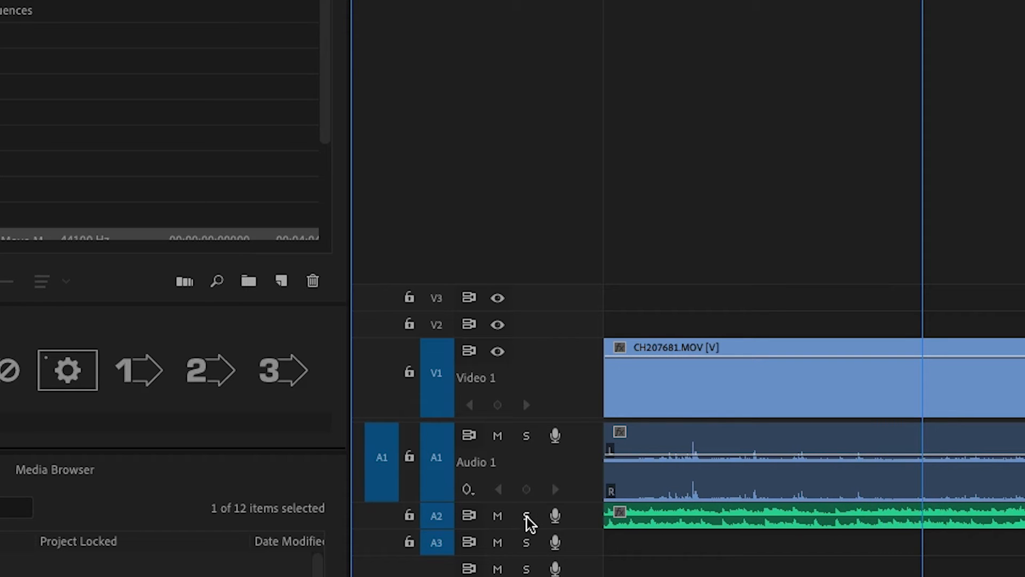
# Toggle Solo on and off for audio track A2, and mute and unmute audio tracks A2, A3, and A4
pyautogui.click(527, 516)
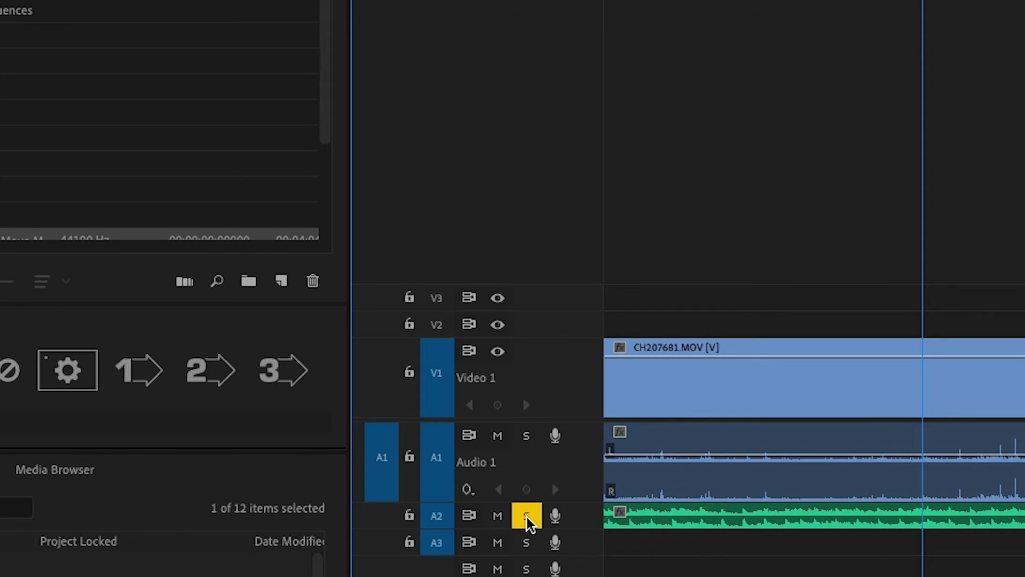
pyautogui.click(527, 515)
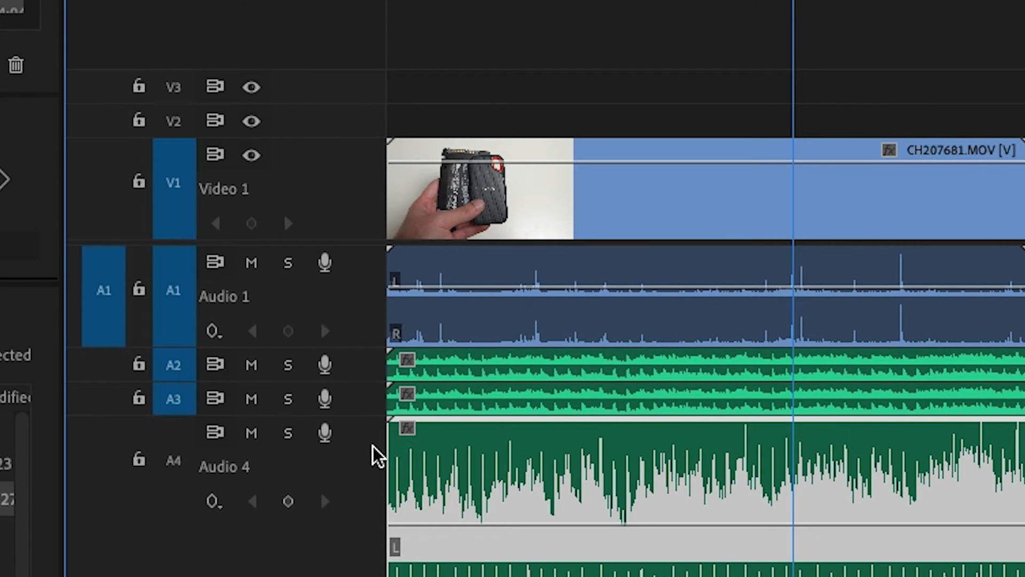
pyautogui.moveTo(249, 434); pyautogui.dragTo(250, 400)
pyautogui.click(250, 371)
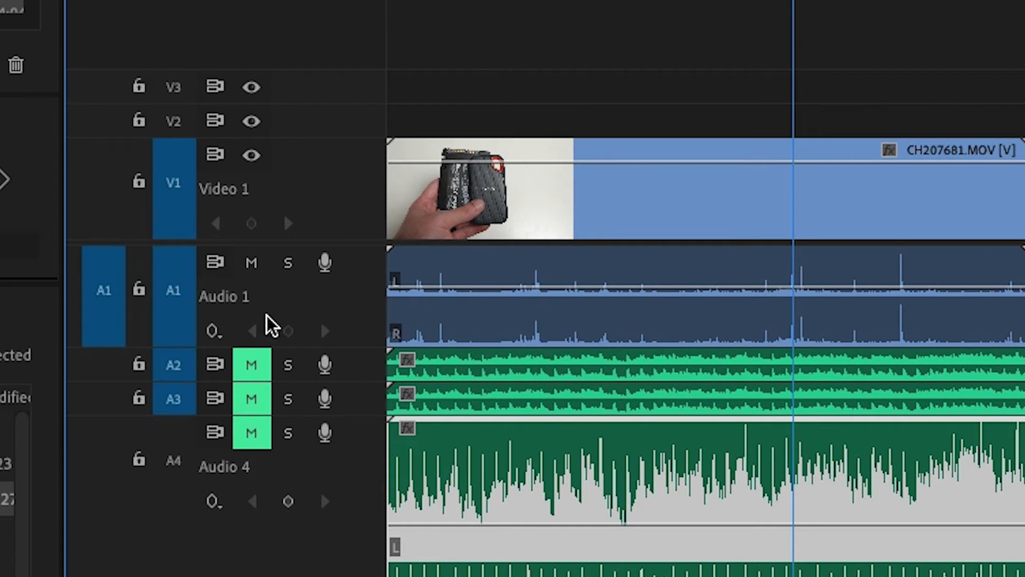
pyautogui.click(251, 399)
pyautogui.click(252, 430)
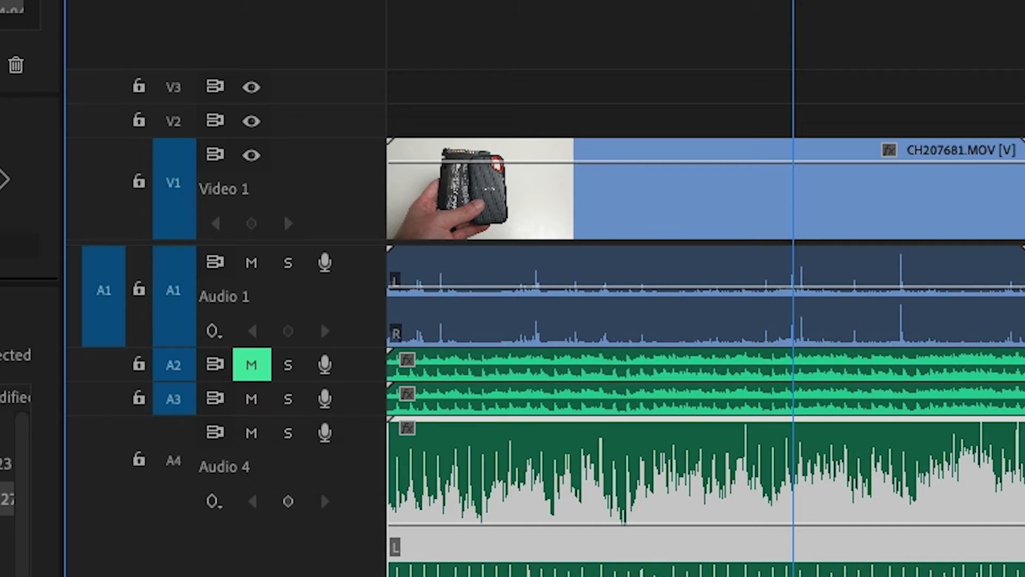
pyautogui.click(251, 364)
pyautogui.click(291, 264)
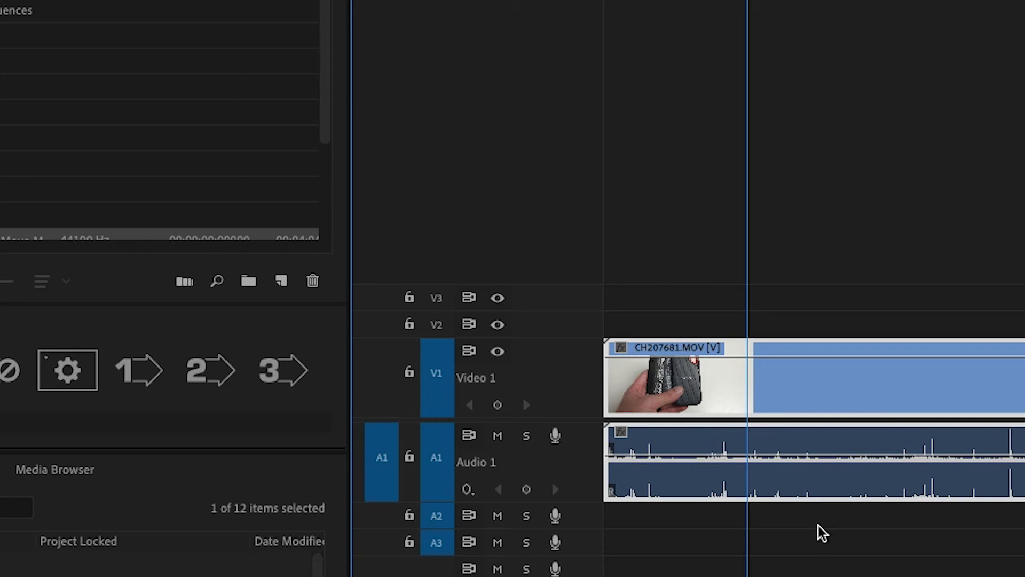
# Add two volume keyframes at different times to the CH207681.MOV audio clip on track A1
pyautogui.click(526, 489)
pyautogui.moveTo(886, 1); pyautogui.dragTo(913, 1)
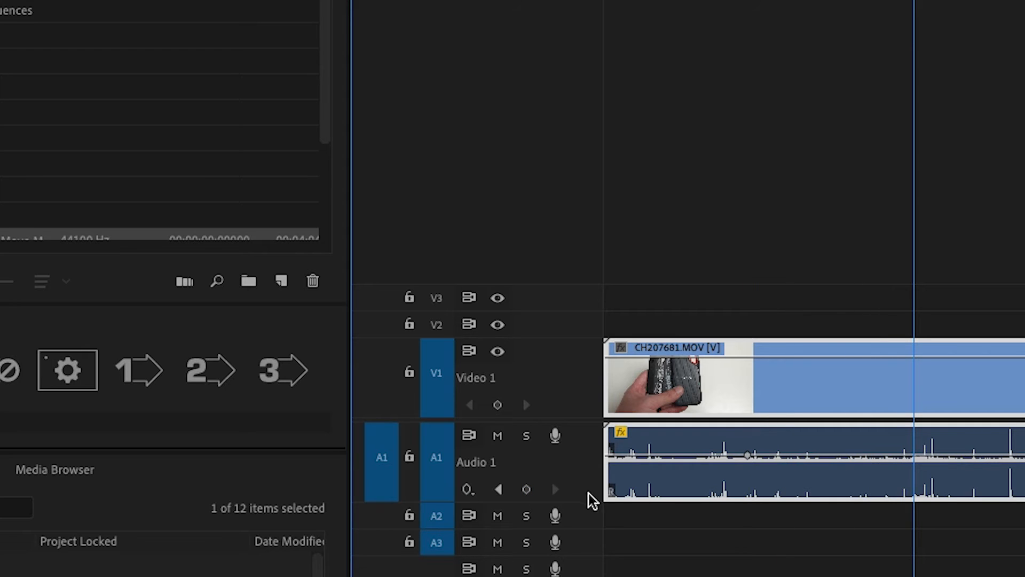
pyautogui.click(526, 488)
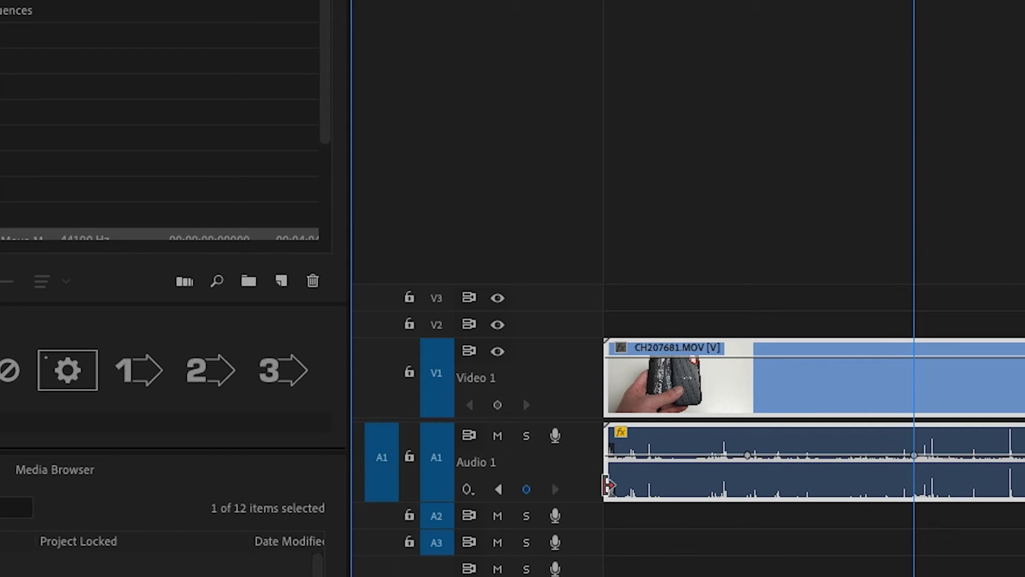
# Go back and forth between the previous and next keyframes on audio track A1
pyautogui.click(498, 489)
pyautogui.click(555, 489)
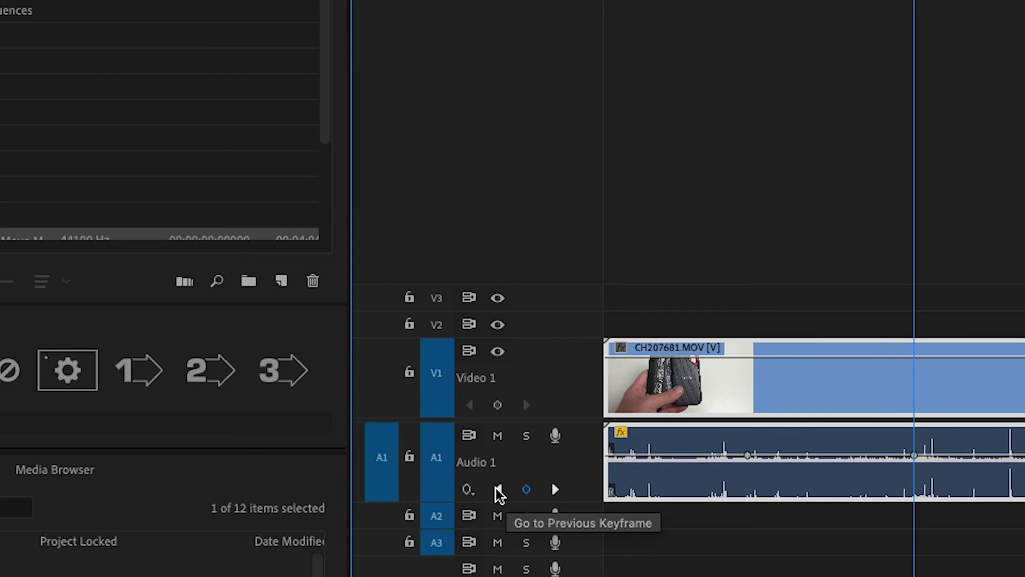
pyautogui.click(498, 489)
pyautogui.click(556, 490)
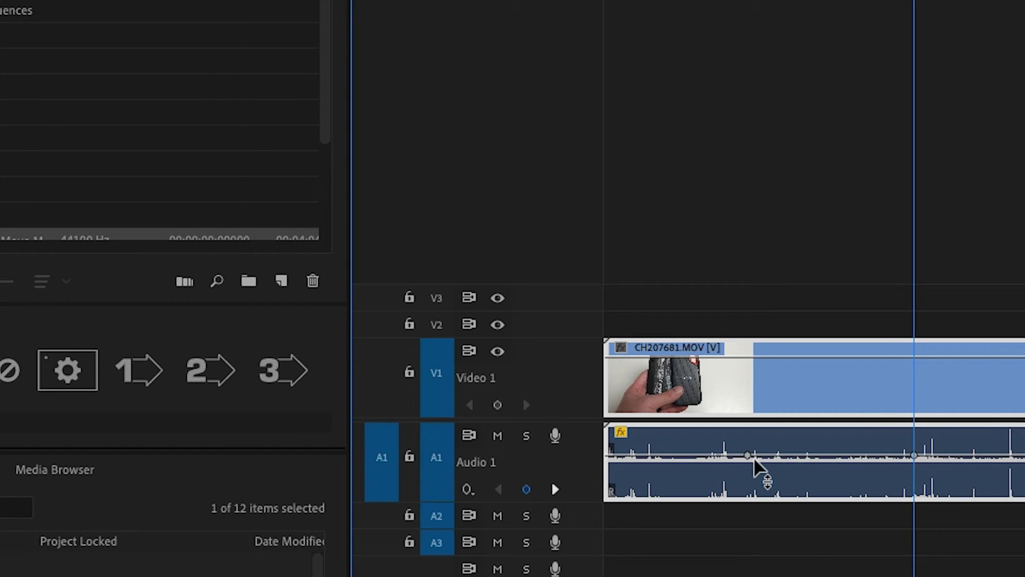
pyautogui.moveTo(757, 457)
# Rename video track V1 to A-Roll
pyautogui.rightClick(516, 380)
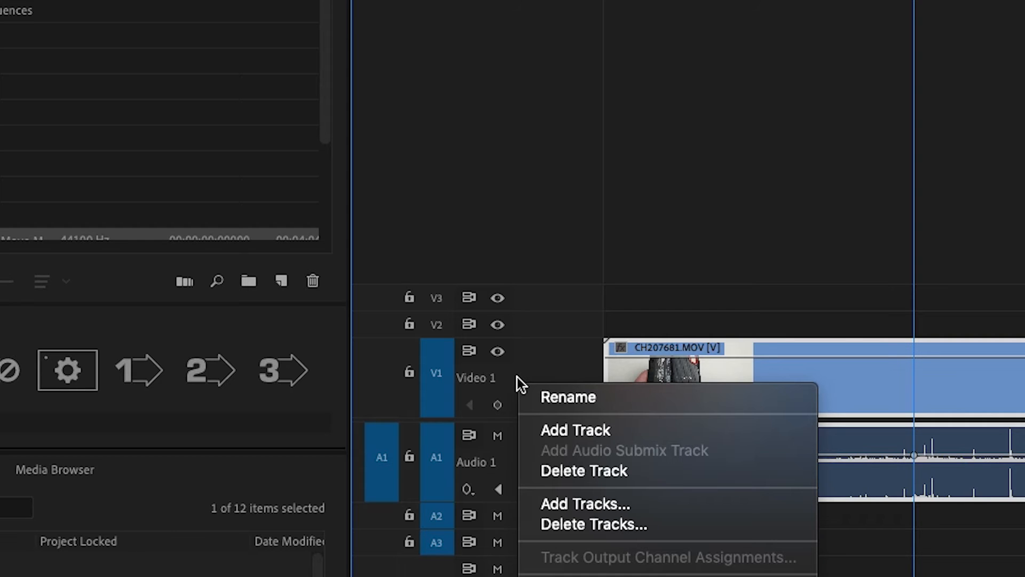
pyautogui.click(598, 397)
pyautogui.write('A-Roll')
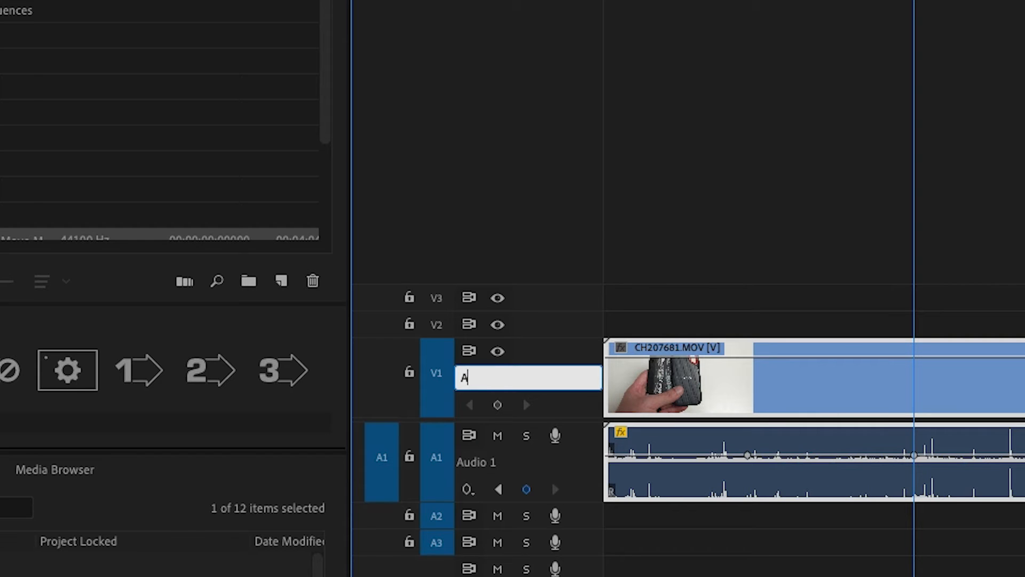
pyautogui.press('Return')
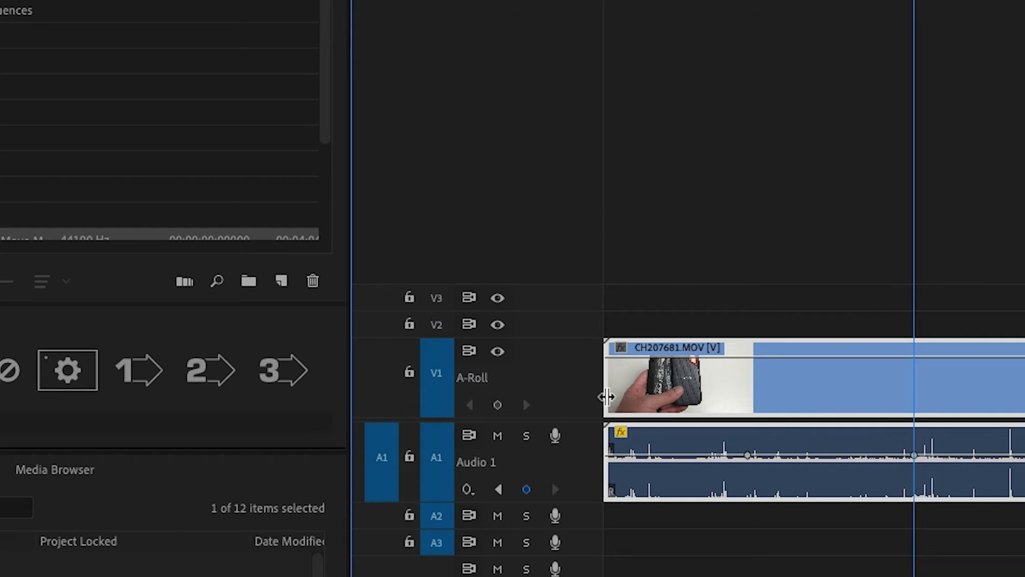
# Collapse video track V1, expand video track V2, and rename V2 to B-Roll
pyautogui.doubleClick(551, 354)
pyautogui.doubleClick(543, 377)
pyautogui.rightClick(542, 353)
pyautogui.click(588, 363)
pyautogui.write('B-Roll')
pyautogui.press('Return')
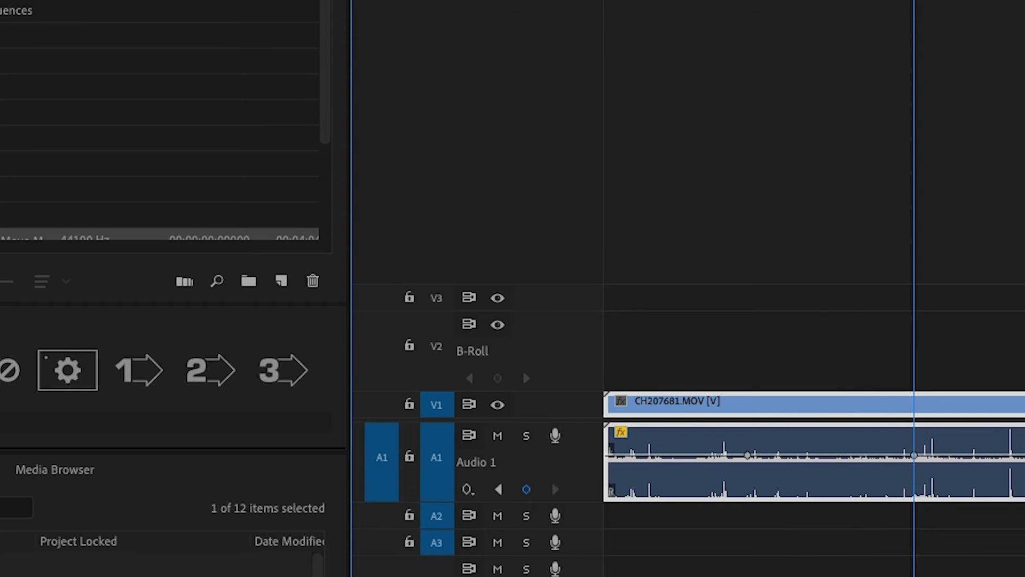
# Expand video track V3 and rename it to Graphics
pyautogui.doubleClick(567, 295)
pyautogui.rightClick(543, 268)
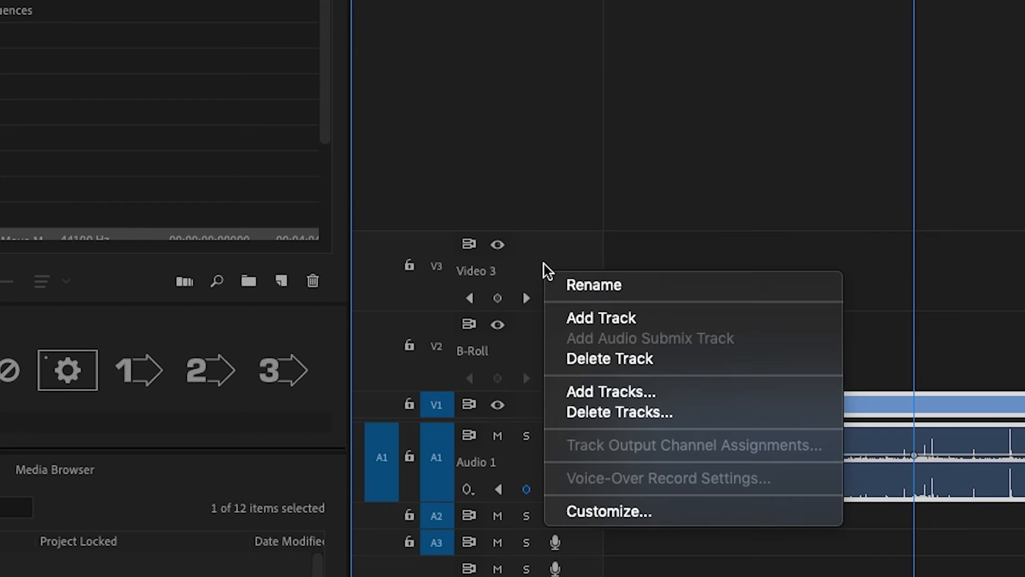
pyautogui.click(593, 286)
pyautogui.write('Graphics')
pyautogui.press('Return')
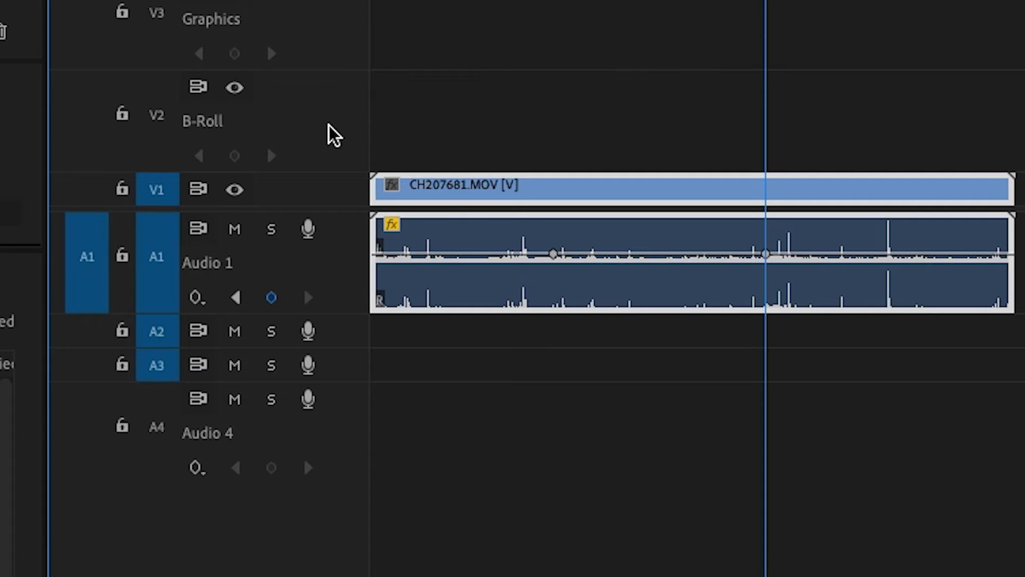
# Inspect the header customization options for the B-Roll track in the Button Editor and close it without changes
pyautogui.rightClick(572, 356)
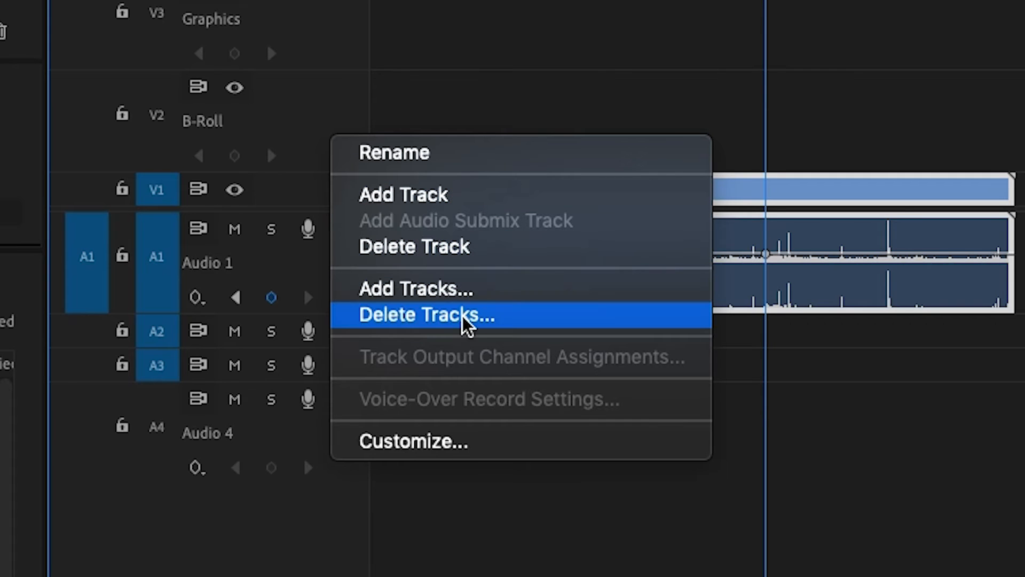
pyautogui.click(440, 454)
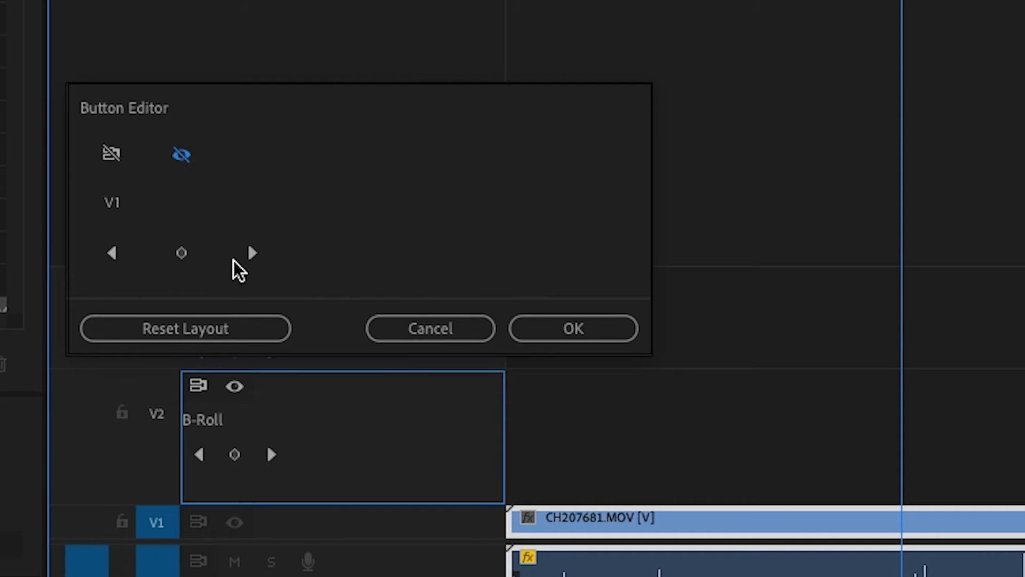
pyautogui.click(432, 336)
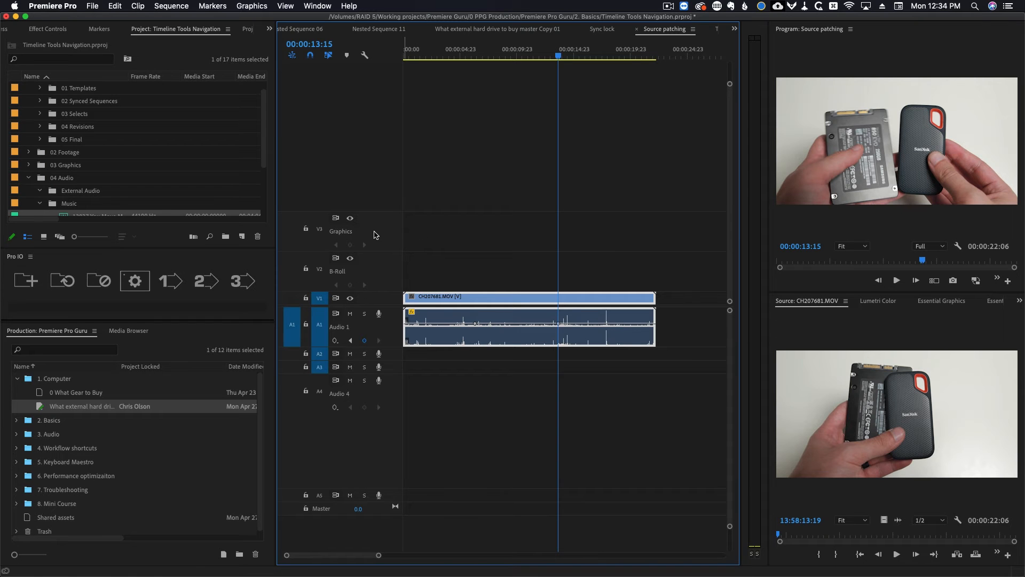
# Move the video of CH207681.MOV from V1 up to V3, and on to V6, creating the extra video tracks above Graphics
pyautogui.moveTo(436, 297); pyautogui.dragTo(437, 220)
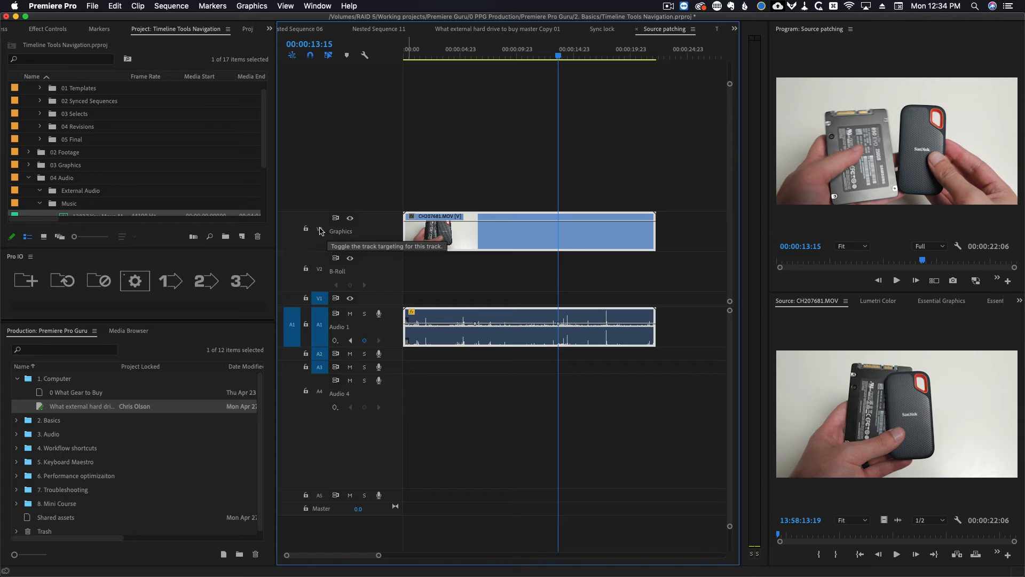
pyautogui.moveTo(446, 217); pyautogui.dragTo(444, 193)
pyautogui.moveTo(453, 192); pyautogui.dragTo(456, 181)
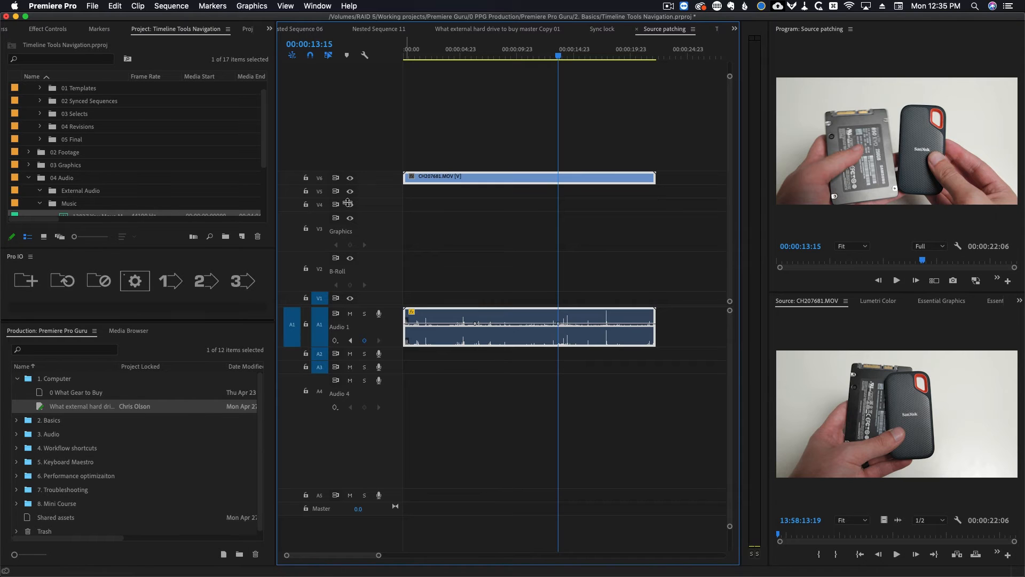
# Add 10 video tracks after Video 6 and 3 standard audio tracks after Audio 5
pyautogui.rightClick(374, 182)
pyautogui.click(413, 243)
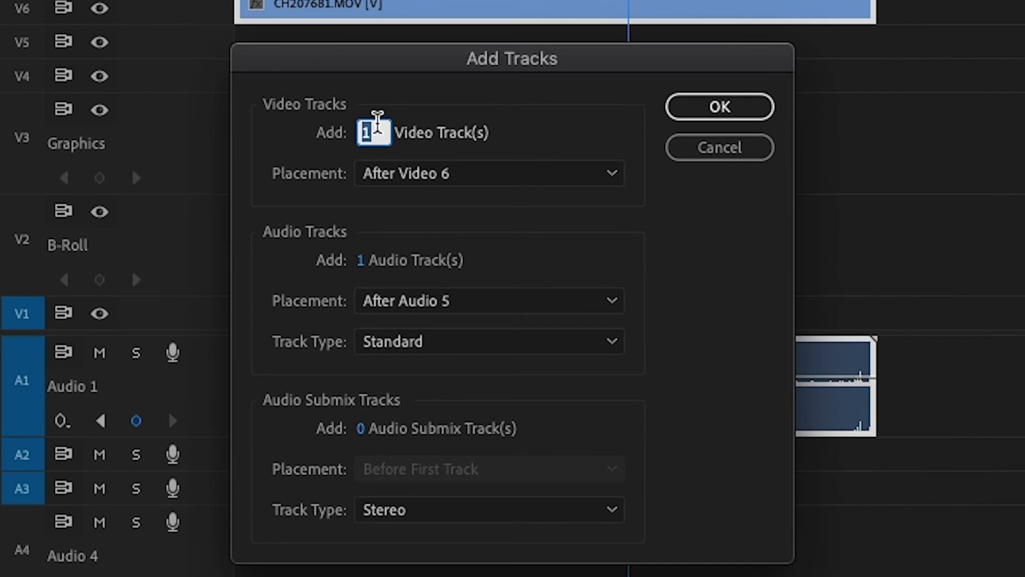
pyautogui.write('10')
pyautogui.click(414, 180)
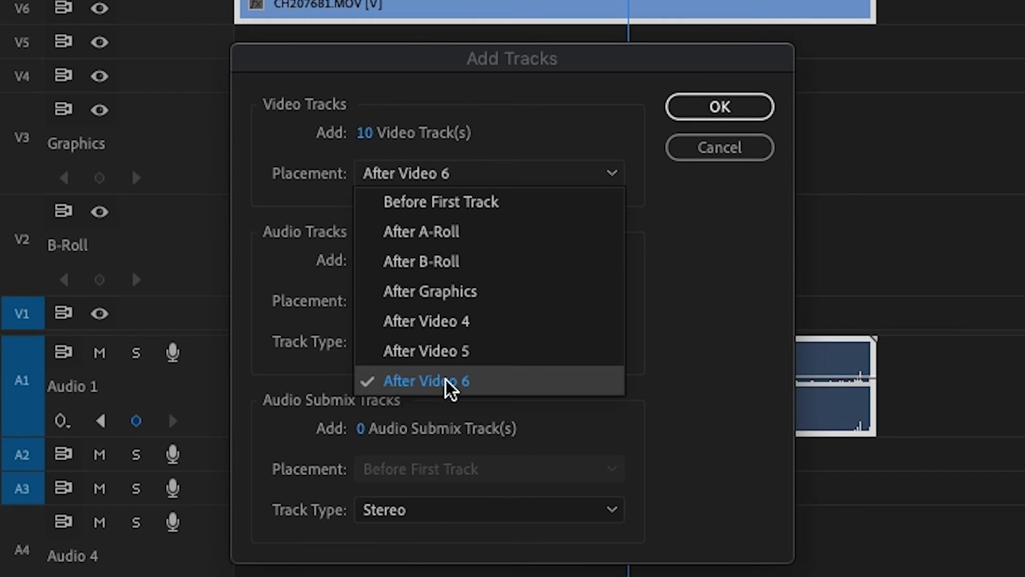
pyautogui.click(268, 343)
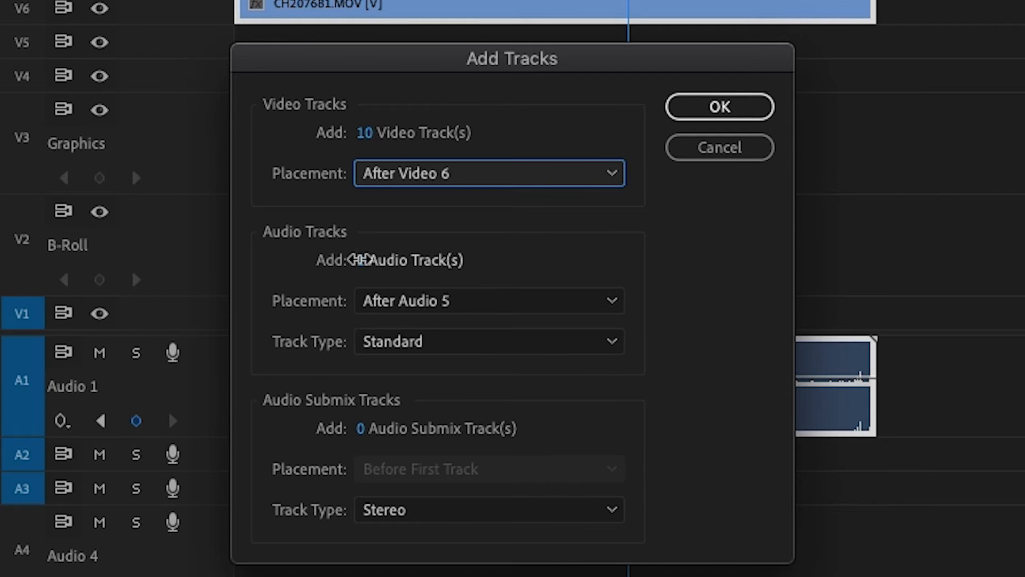
pyautogui.click(414, 261)
pyautogui.write('3')
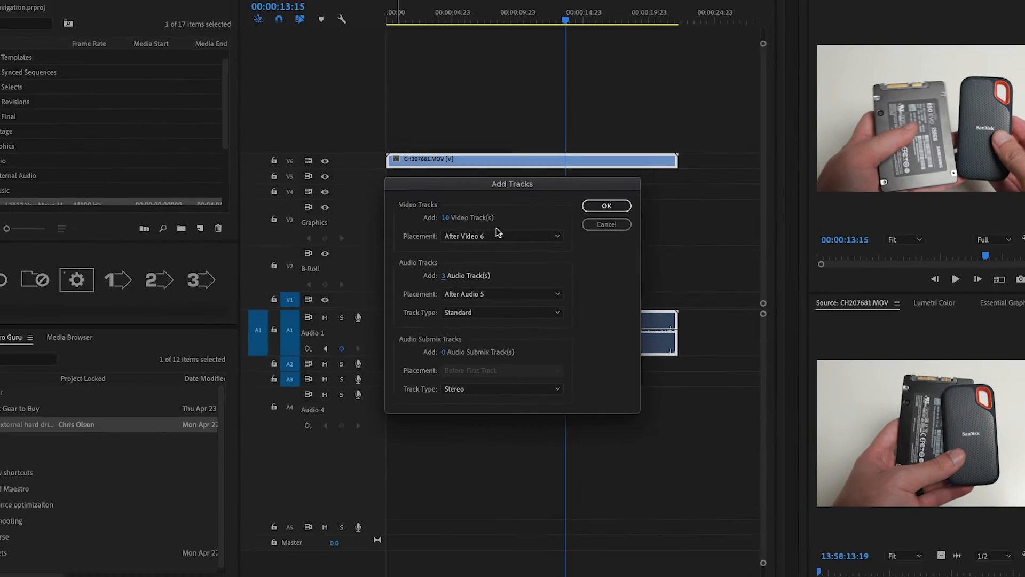
pyautogui.click(607, 206)
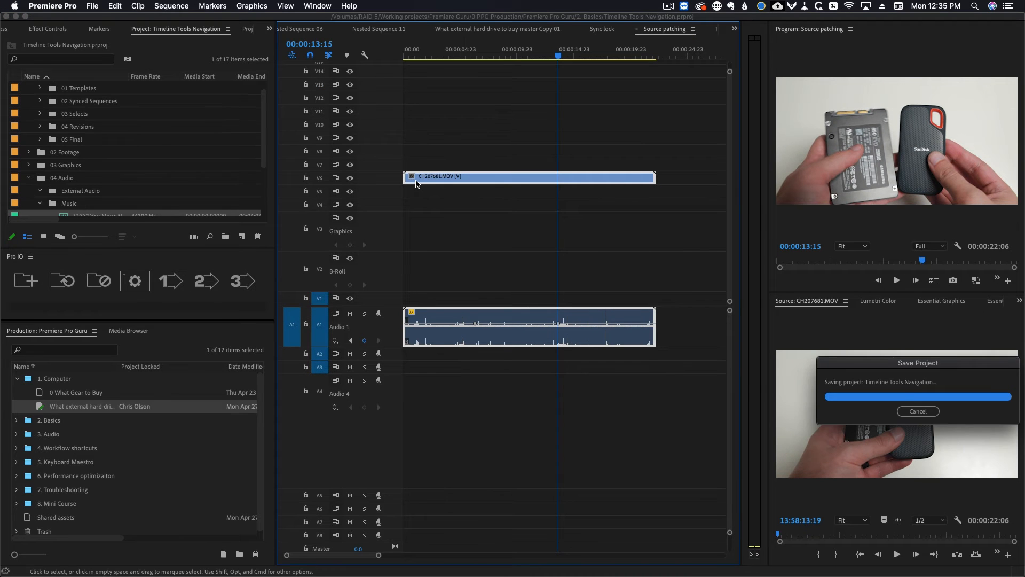
# Minimize the heights of all video tracks, expand them all together, and minimize them again
pyautogui.scroll(2, 367, 216)
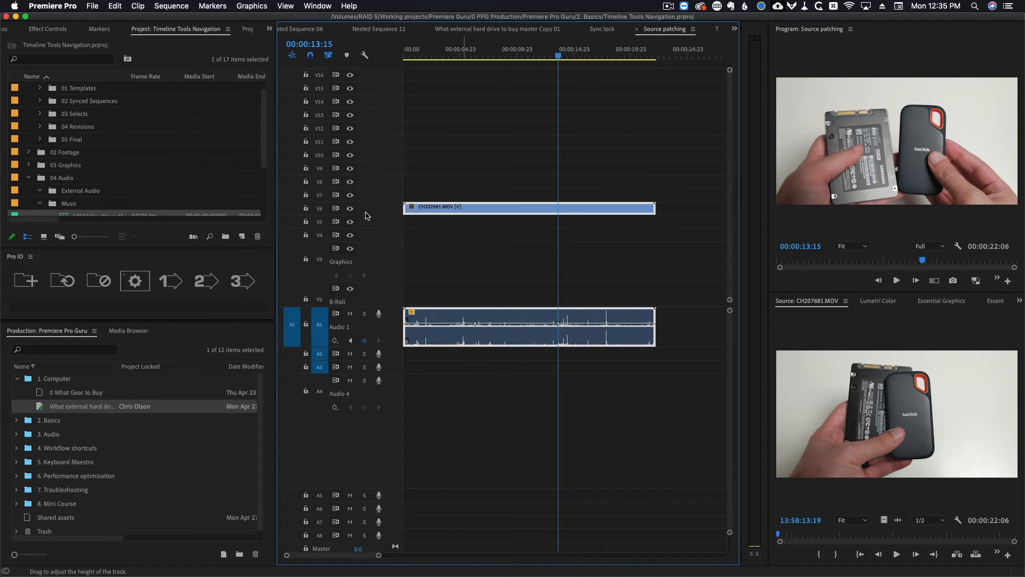
pyautogui.press('super+minus')
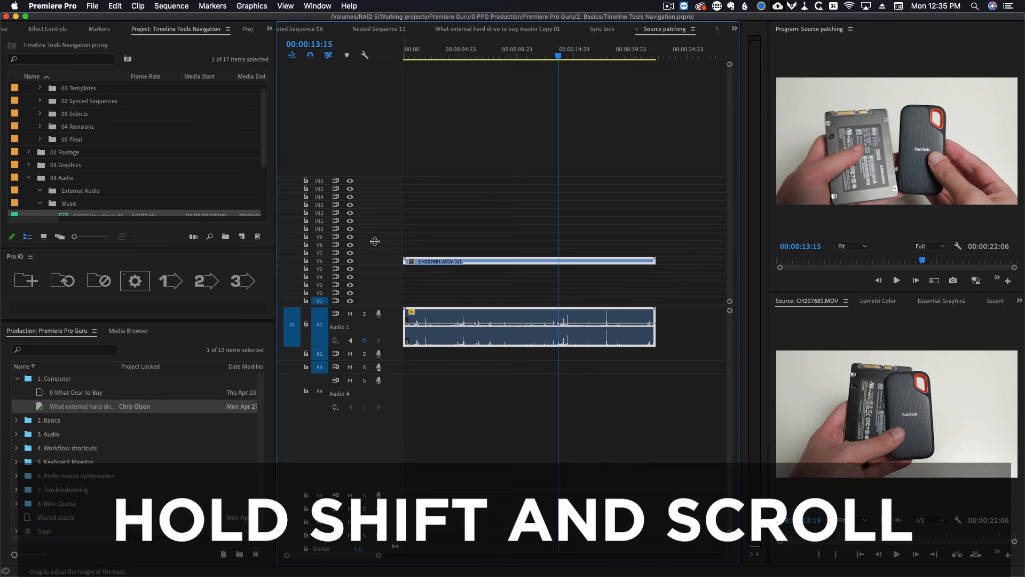
pyautogui.keyDown('shift'); pyautogui.scroll(5, 375, 241); pyautogui.keyUp('shift')
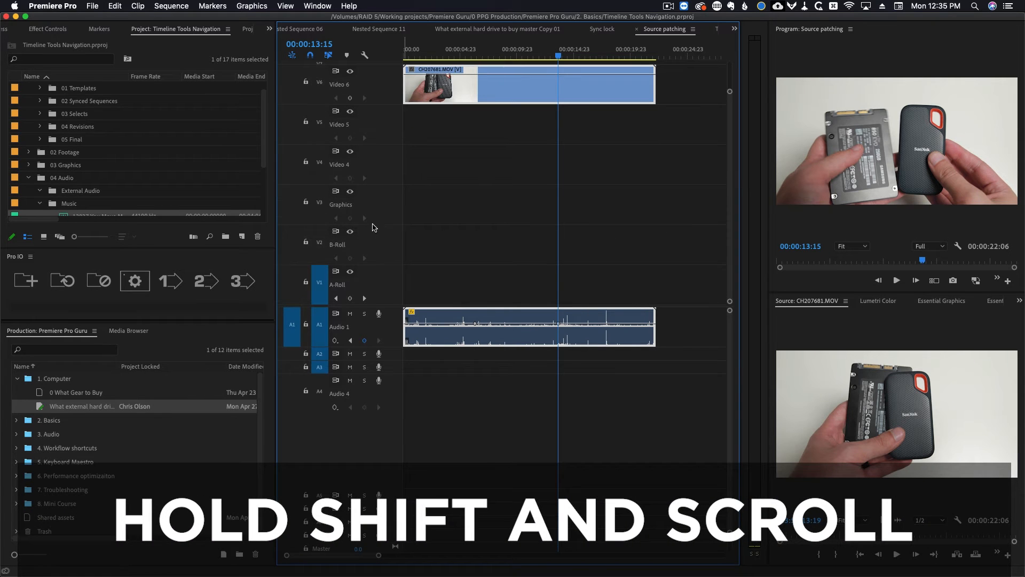
pyautogui.keyDown('shift'); pyautogui.scroll(-5, 380, 240); pyautogui.keyUp('shift')
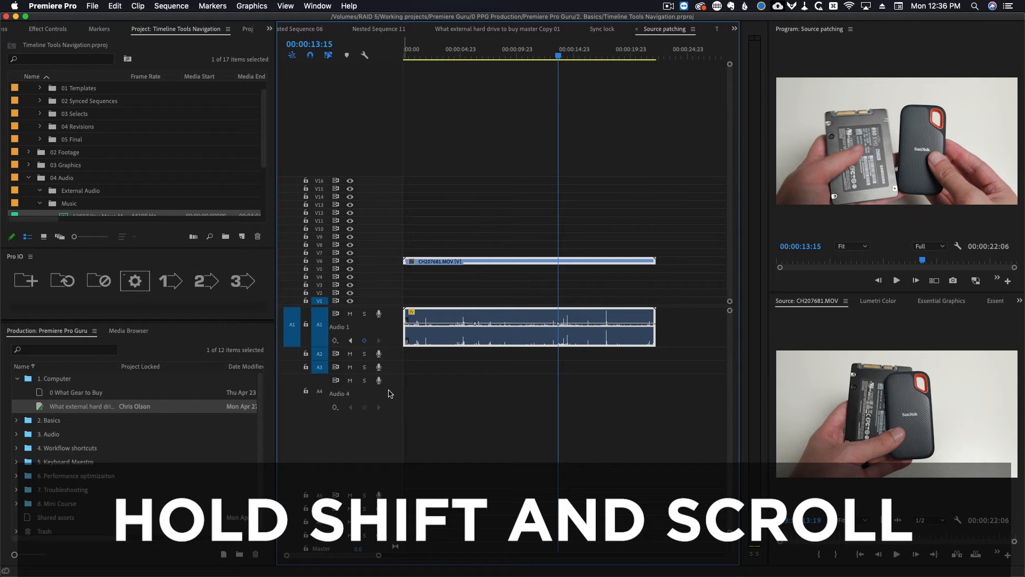
# Expand the heights of all audio tracks together and shrink them to the minimum
pyautogui.keyDown('shift'); pyautogui.scroll(-5, 389, 394); pyautogui.keyUp('shift')
pyautogui.keyDown('shift'); pyautogui.scroll(5, 396, 365); pyautogui.keyUp('shift')
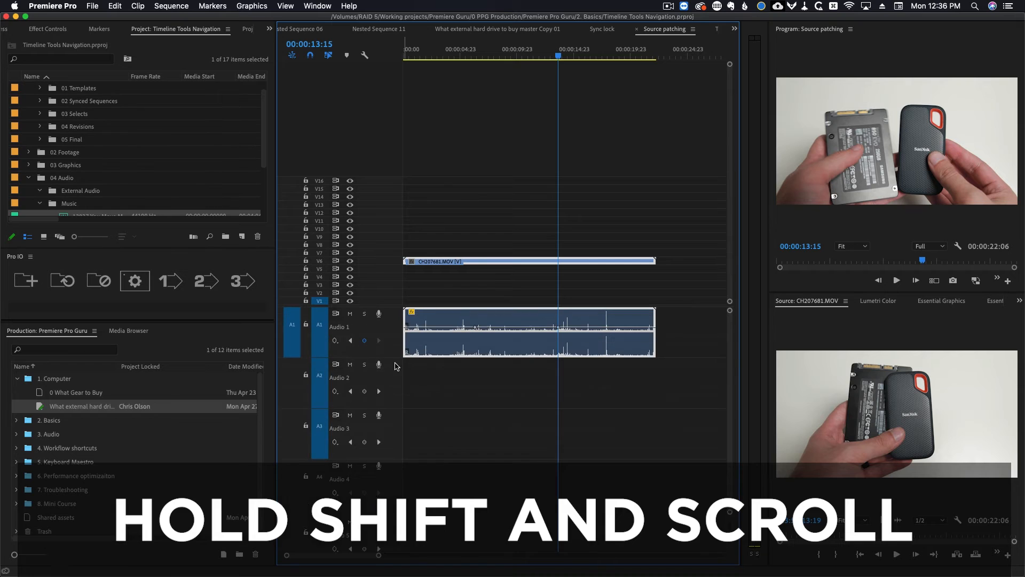
pyautogui.keyDown('shift'); pyautogui.scroll(-5, 396, 368); pyautogui.keyUp('shift')
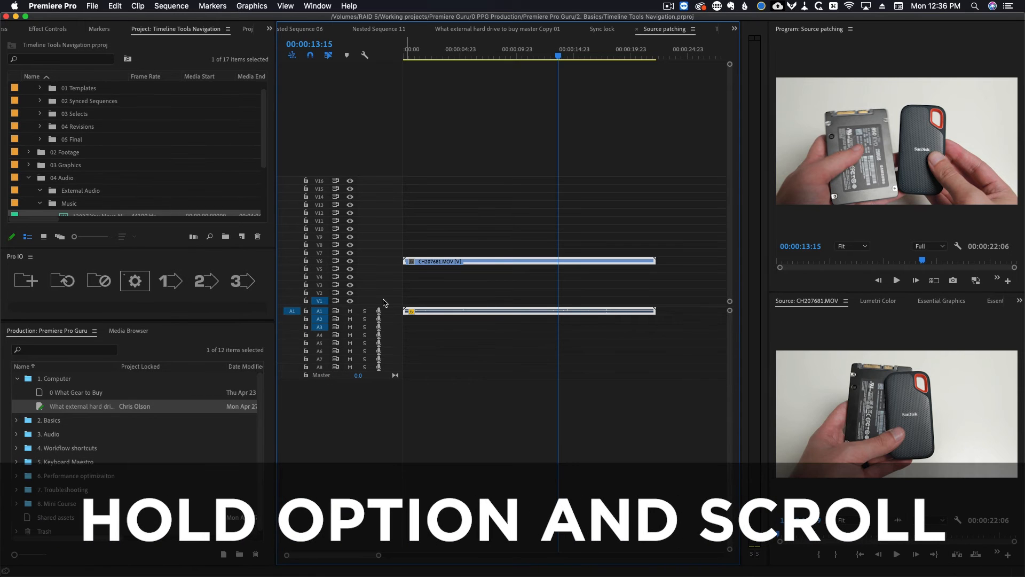
# Expand and shrink the heights of video tracks V2 and V3 individually, one after the other
pyautogui.keyDown('alt'); pyautogui.scroll(3, 392, 295); pyautogui.keyUp('alt')
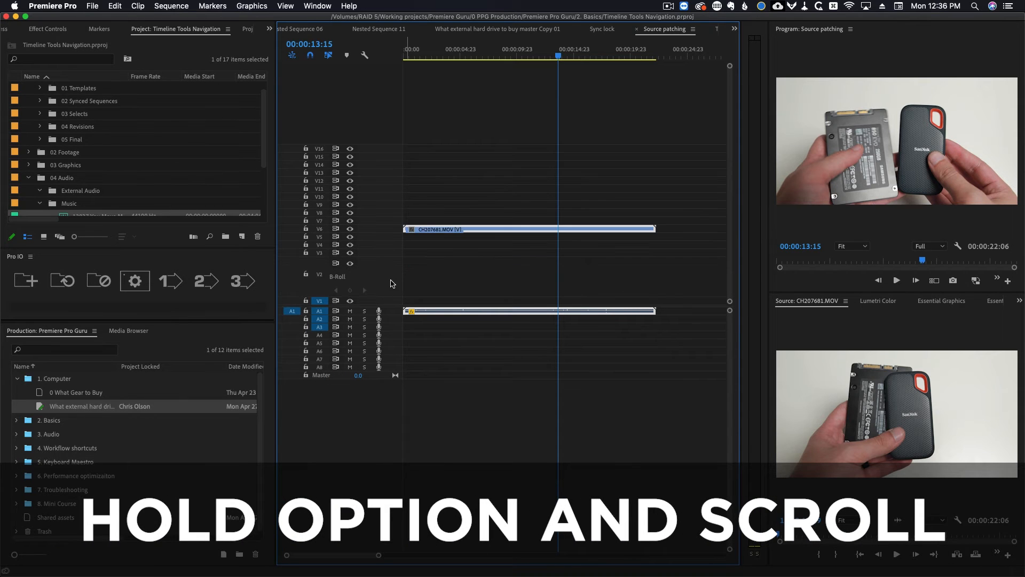
pyautogui.keyDown('alt'); pyautogui.scroll(-2, 391, 285); pyautogui.keyUp('alt')
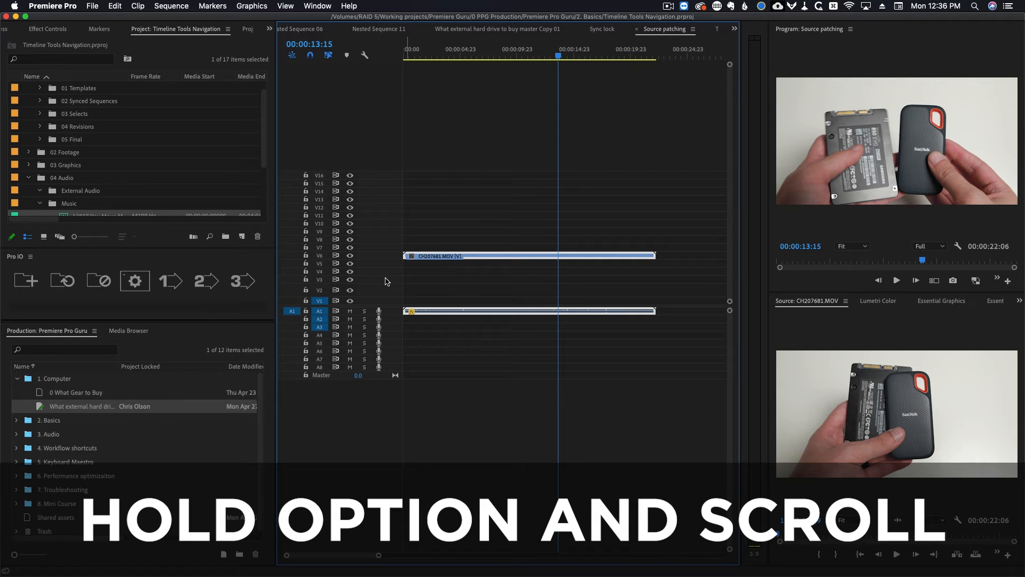
pyautogui.keyDown('alt'); pyautogui.scroll(3, 387, 281); pyautogui.keyUp('alt')
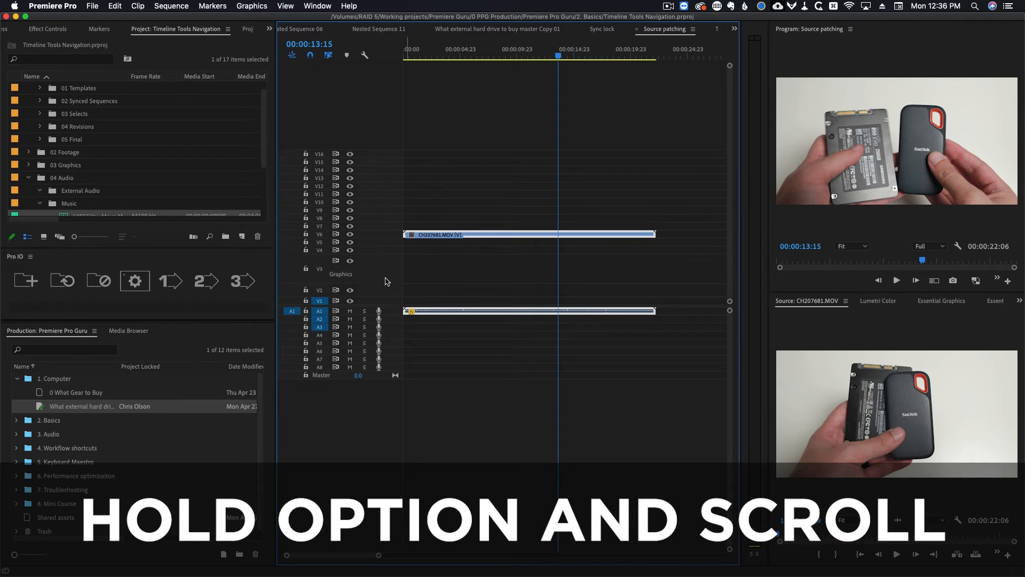
pyautogui.keyDown('alt'); pyautogui.scroll(-3, 386, 261); pyautogui.keyUp('alt')
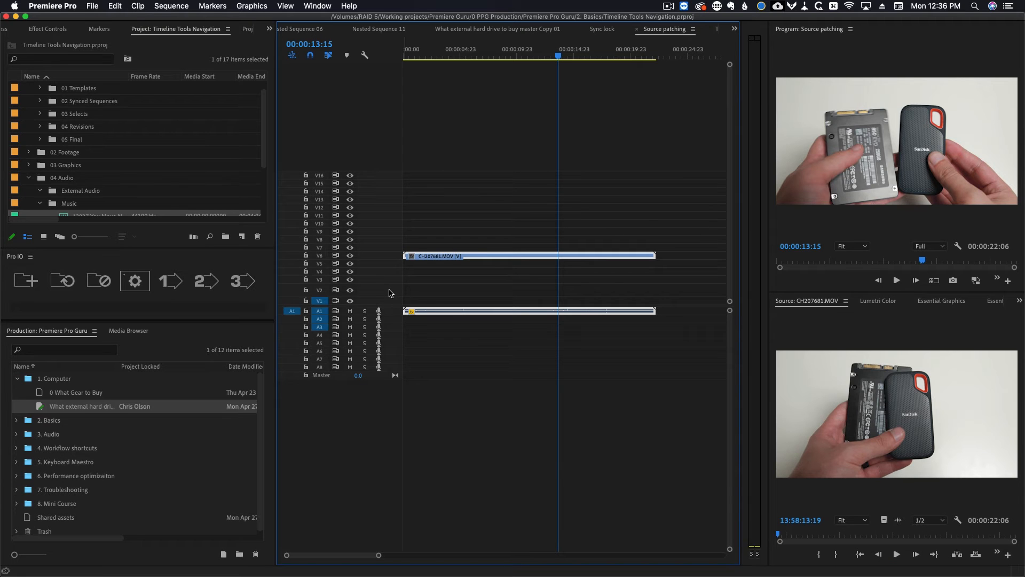
# Move the third clip freely with snapping off, turn on Snap in Timeline, and move the clip against the neighbouring cut
pyautogui.keyDown('alt'); pyautogui.scroll(2, 389, 292); pyautogui.keyUp('alt')
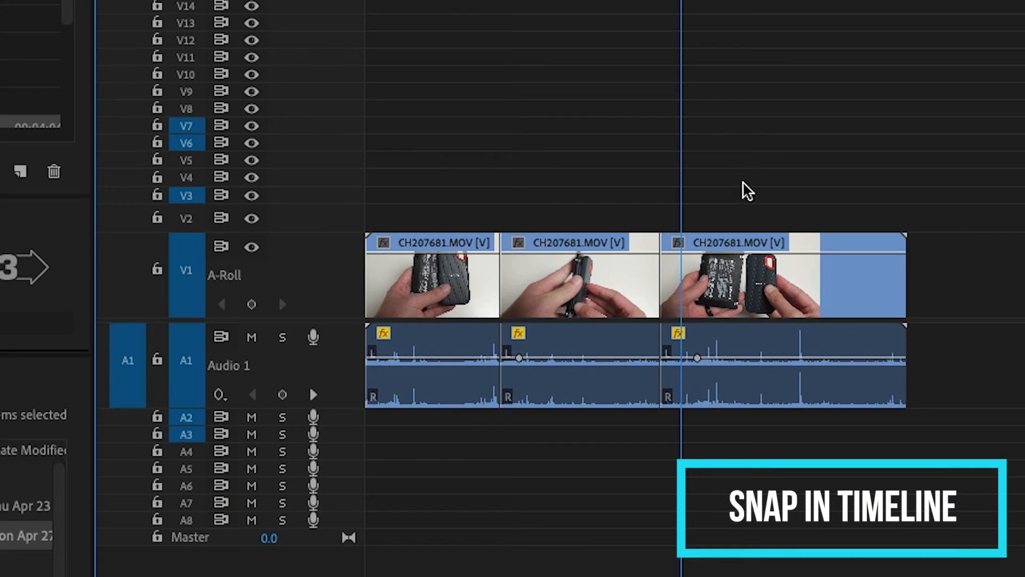
pyautogui.moveTo(797, 315); pyautogui.dragTo(822, 291)
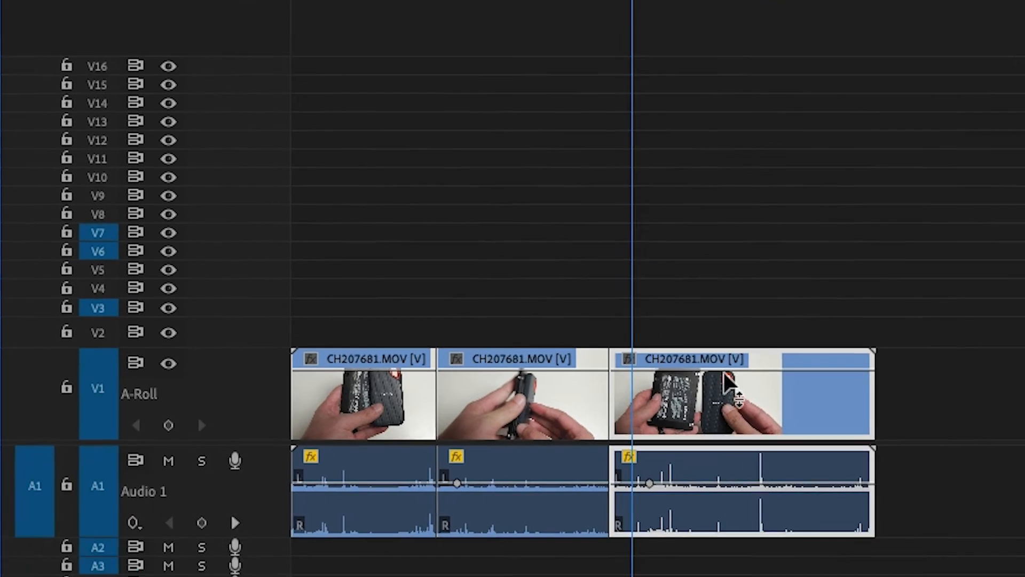
pyautogui.moveTo(621, 295); pyautogui.dragTo(611, 322)
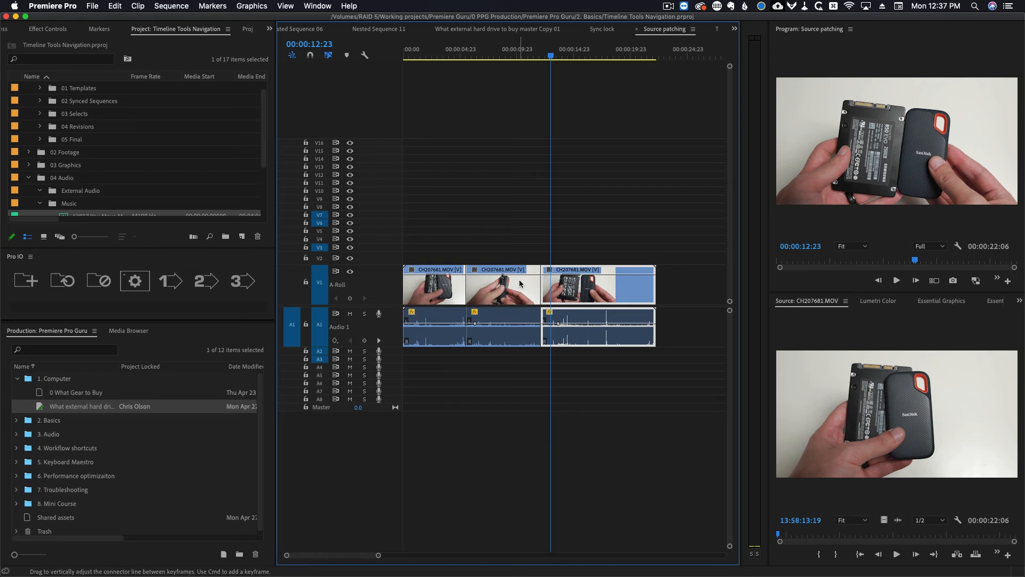
pyautogui.click(310, 55)
pyautogui.moveTo(609, 273)
pyautogui.mouseDown()
pyautogui.moveTo(669, 285)
pyautogui.moveTo(603, 284)
pyautogui.mouseUp()
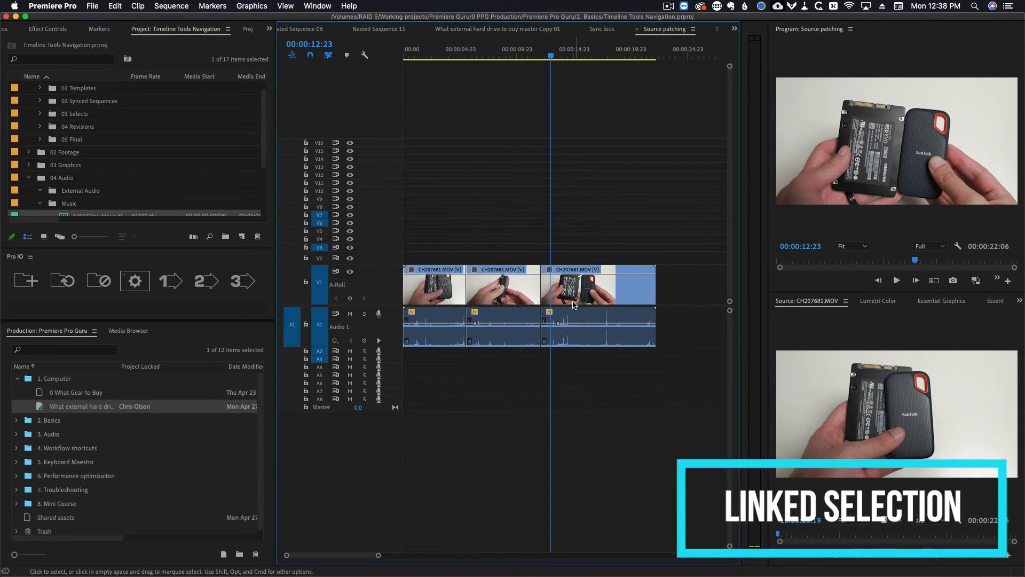
# Move the third clip on V1 together with its linked audio and leave it back in place
pyautogui.press('-')
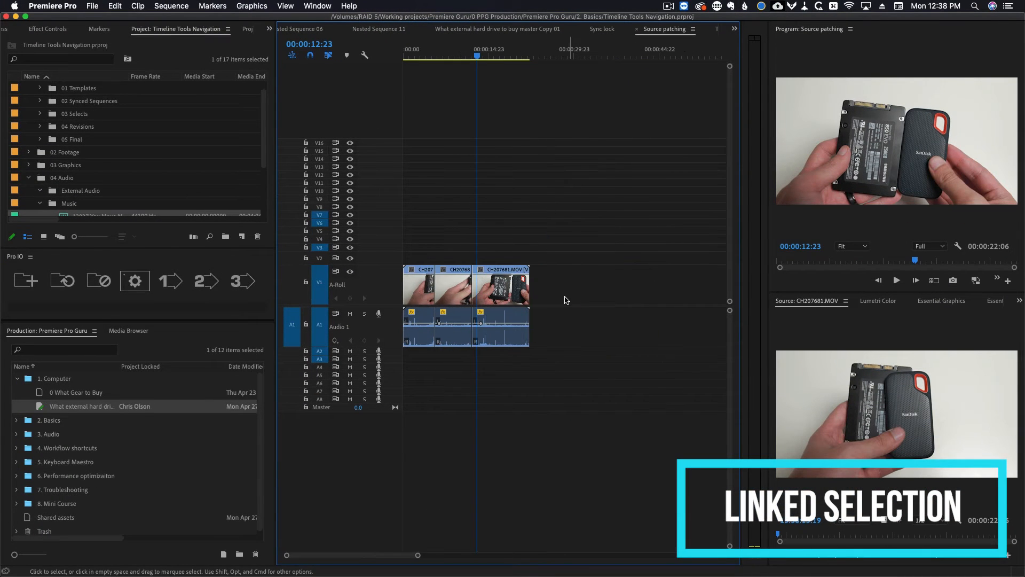
pyautogui.moveTo(506, 287)
pyautogui.mouseDown()
pyautogui.moveTo(565, 290)
pyautogui.moveTo(506, 293)
pyautogui.mouseUp()
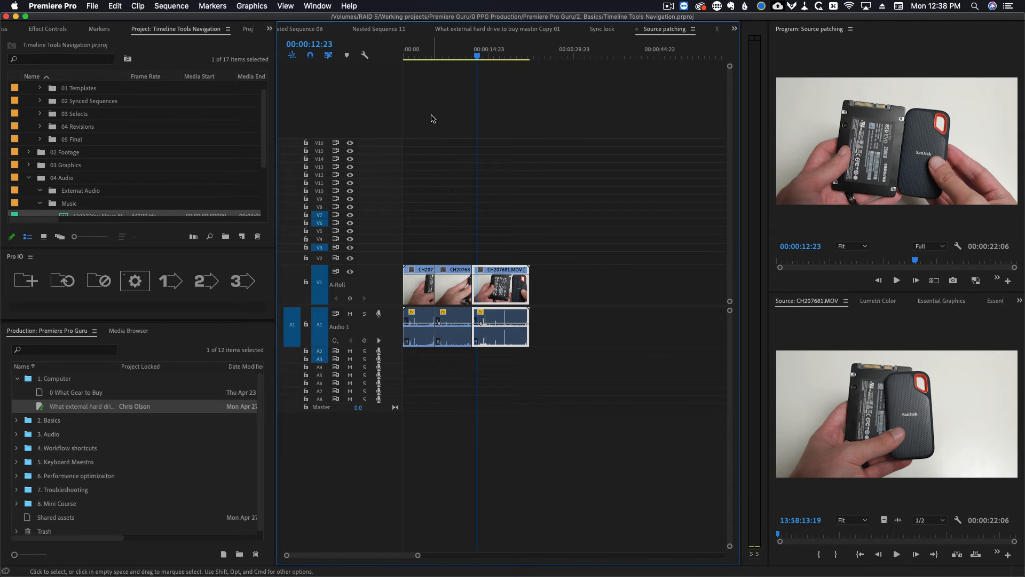
pyautogui.click(527, 237)
# With Linked Selection off, move the third clip's video and audio independently along the timeline and return the video near the second clip
pyautogui.moveTo(493, 295); pyautogui.dragTo(601, 296)
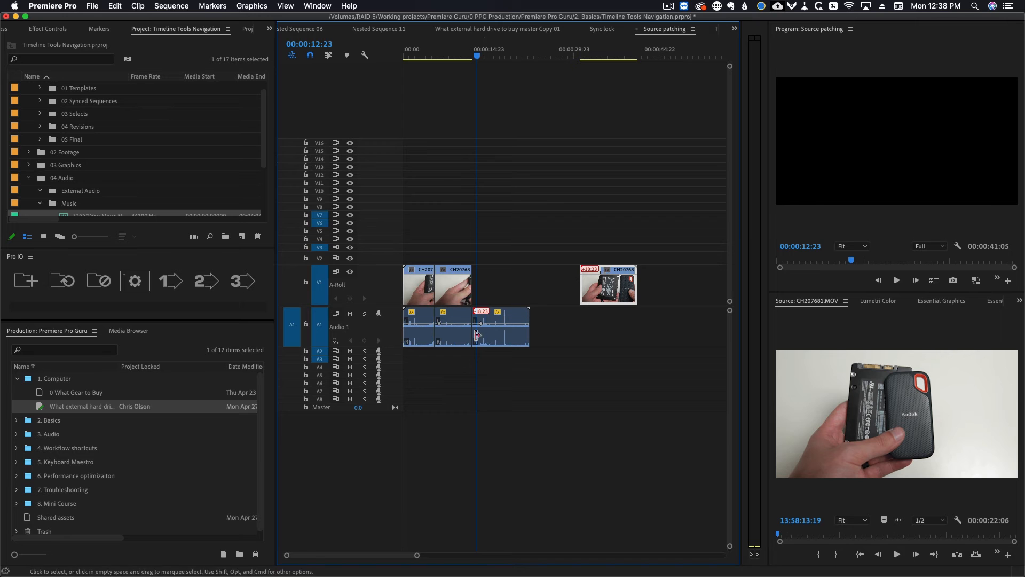
pyautogui.moveTo(507, 314); pyautogui.dragTo(688, 315)
pyautogui.moveTo(608, 285); pyautogui.dragTo(506, 285)
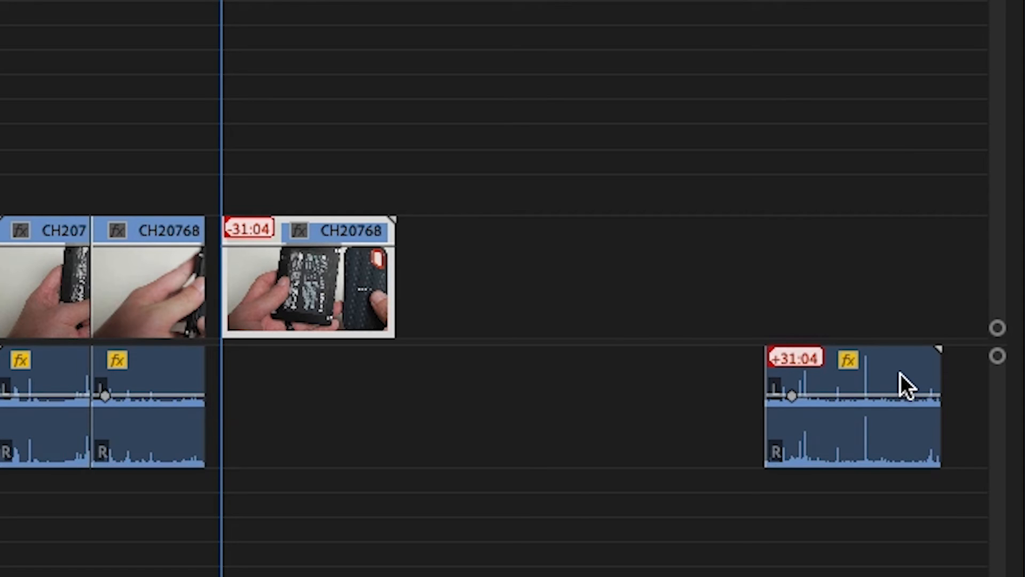
# Slide the third clip's audio back in stages until it sits in sync beneath its video
pyautogui.moveTo(898, 364); pyautogui.dragTo(651, 357)
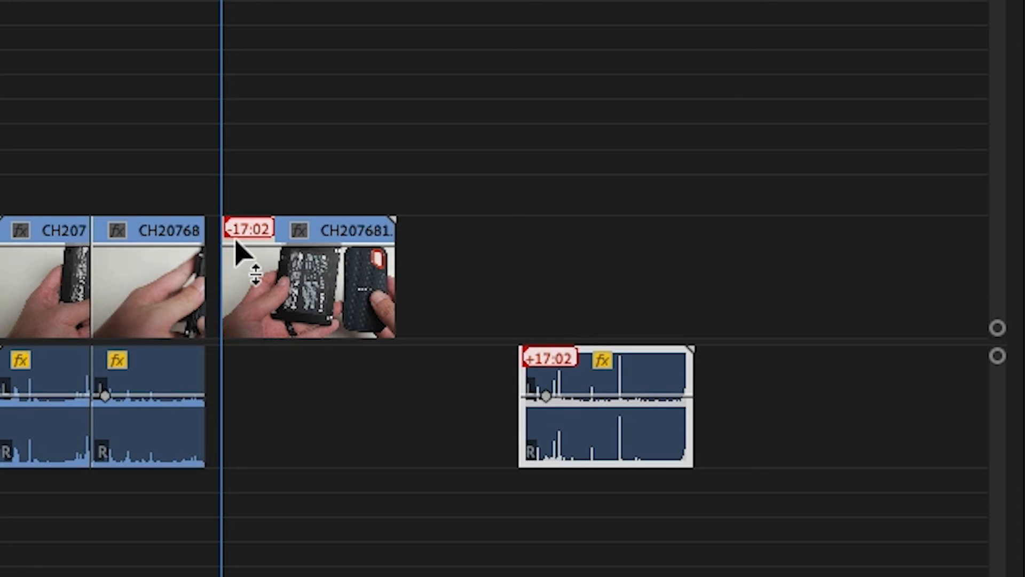
pyautogui.moveTo(591, 363); pyautogui.dragTo(390, 357)
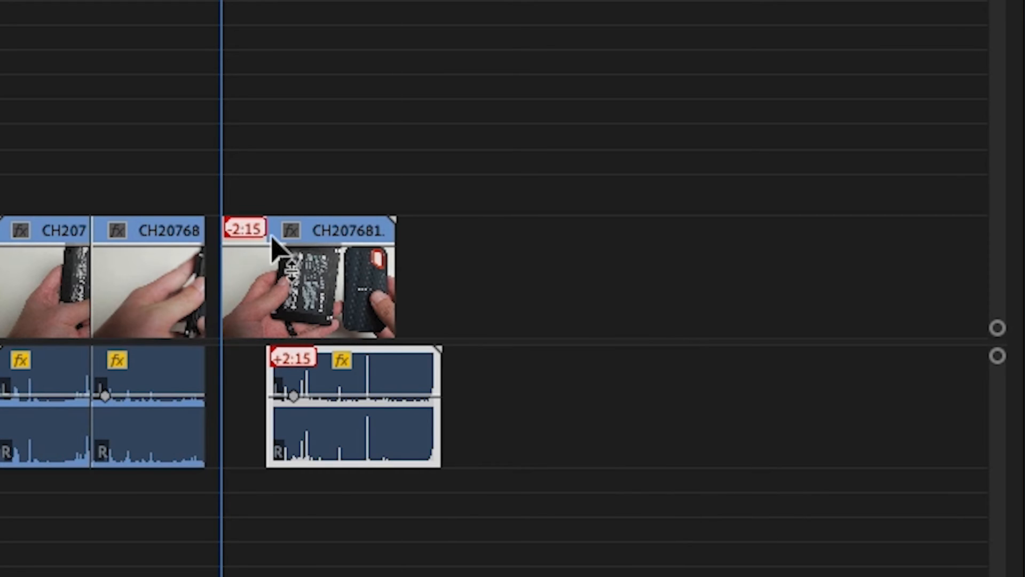
pyautogui.moveTo(380, 417); pyautogui.dragTo(351, 359)
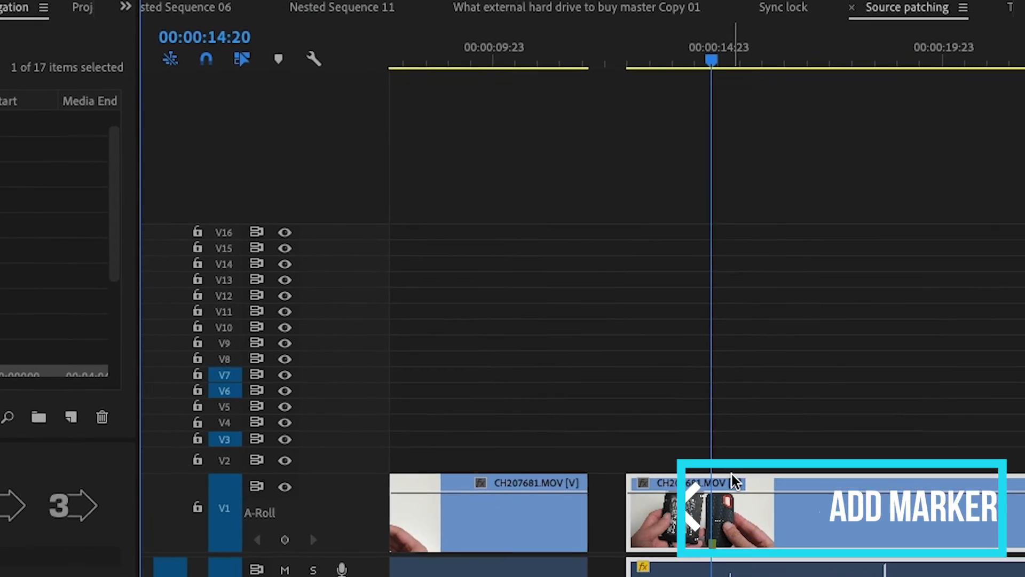
# Add a sequence marker at 00:00:14:20 and further markers at 00:00:16:16 and 00:00:18:18
pyautogui.click(279, 59)
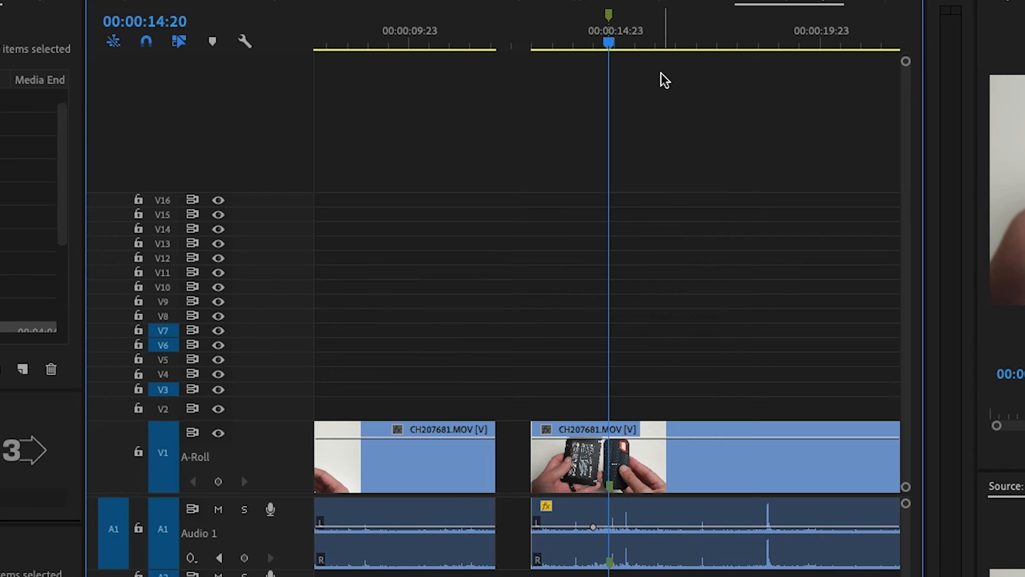
pyautogui.click(683, 43)
pyautogui.press('m')
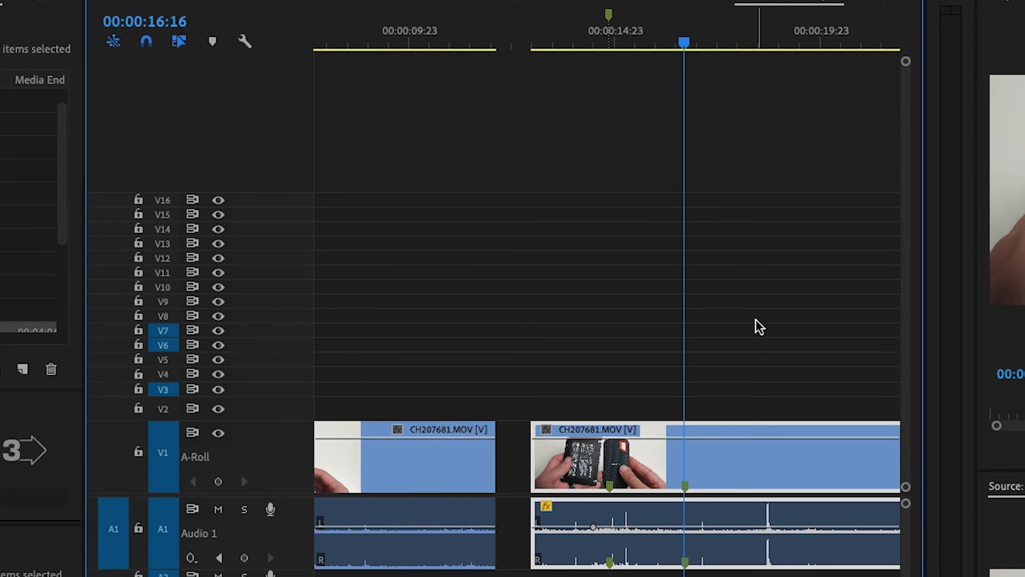
pyautogui.click(770, 43)
pyautogui.press('m')
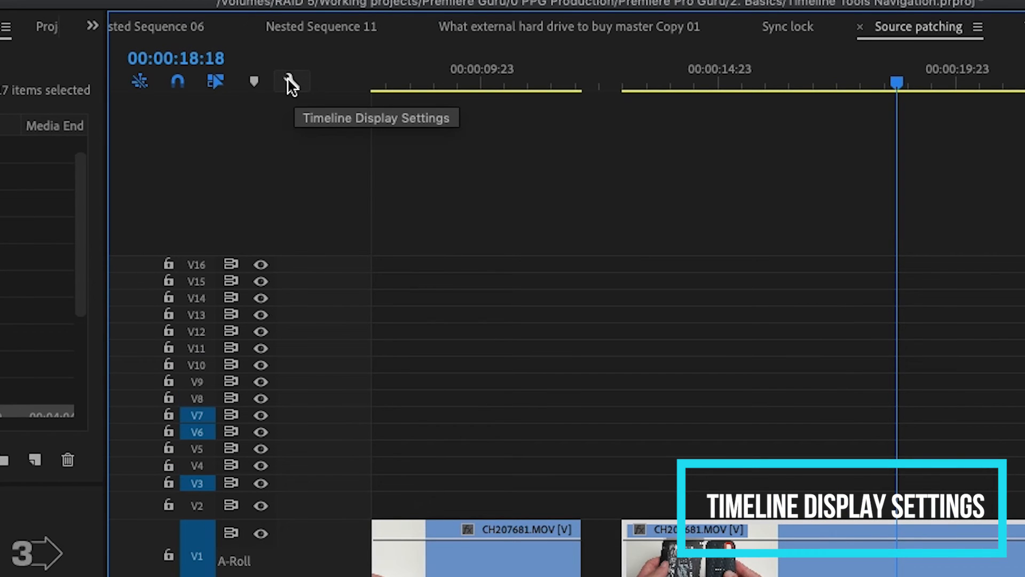
# Hide the video thumbnails and show them again, and toggle the display of audio keyframes
pyautogui.click(288, 81)
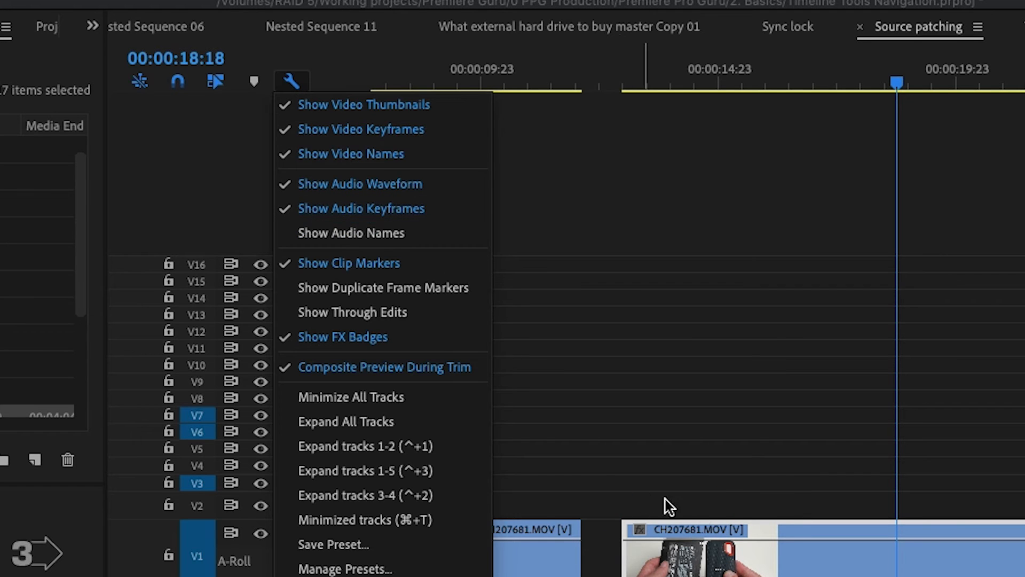
pyautogui.click(350, 105)
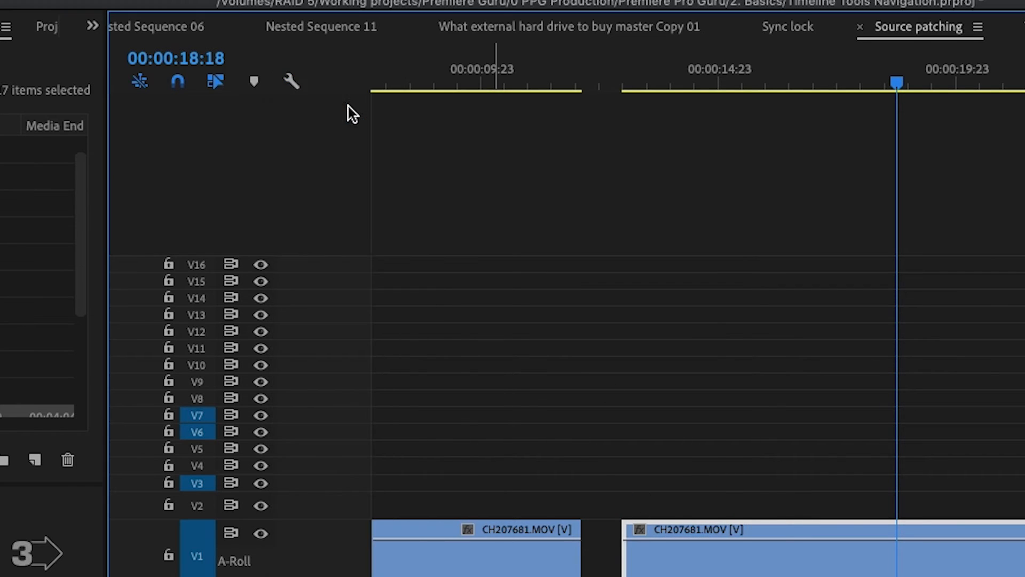
pyautogui.click(298, 85)
pyautogui.click(320, 105)
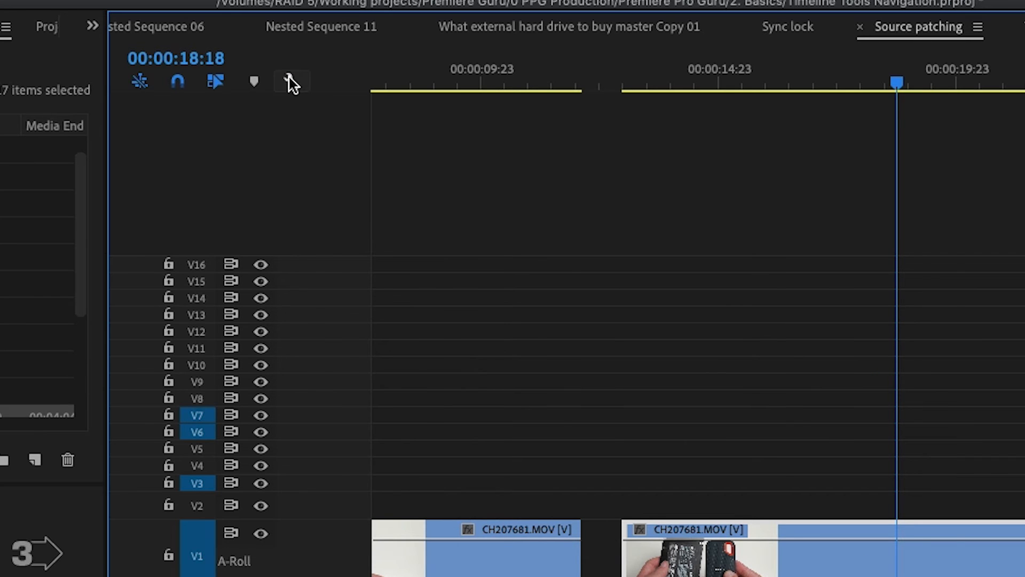
pyautogui.click(288, 82)
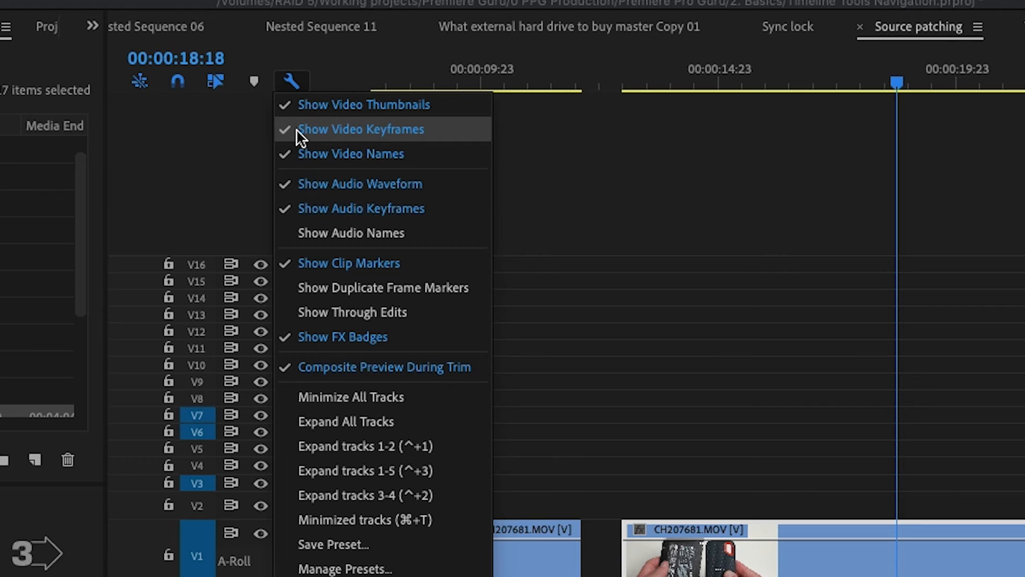
pyautogui.click(300, 215)
pyautogui.click(292, 81)
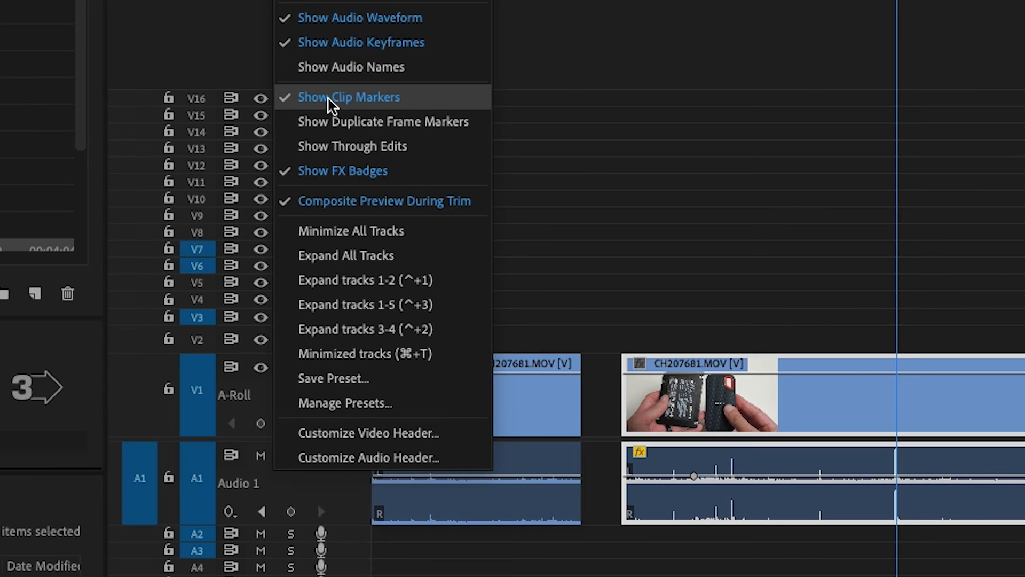
# Add two clip markers to the selected third clip, one over the thumbnail and one at its edge
pyautogui.moveTo(706, 1); pyautogui.dragTo(685, 1)
pyautogui.press('m')
pyautogui.click(780, 1)
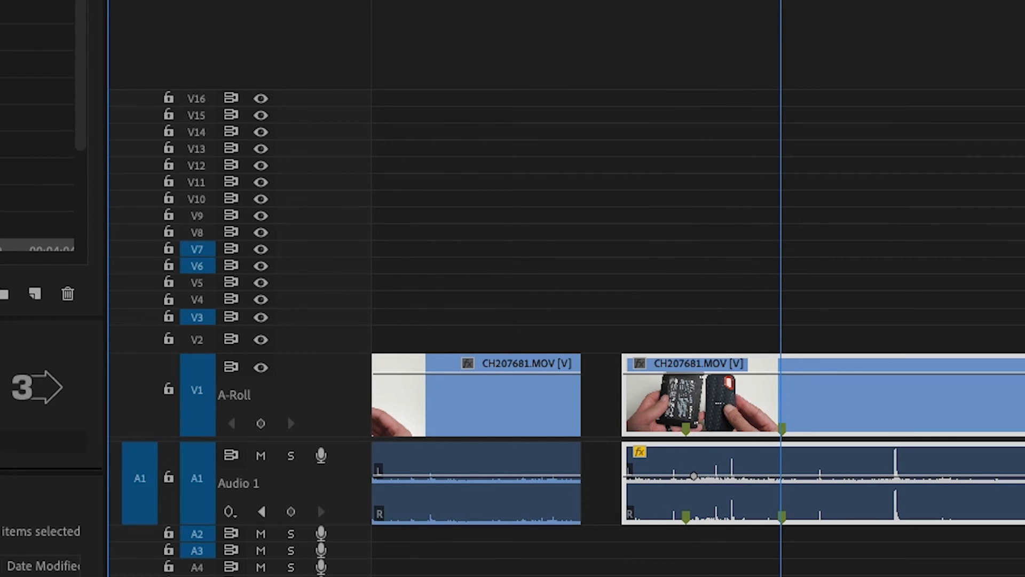
# Hide the clip markers in the timeline and show them again
pyautogui.click(274, 1)
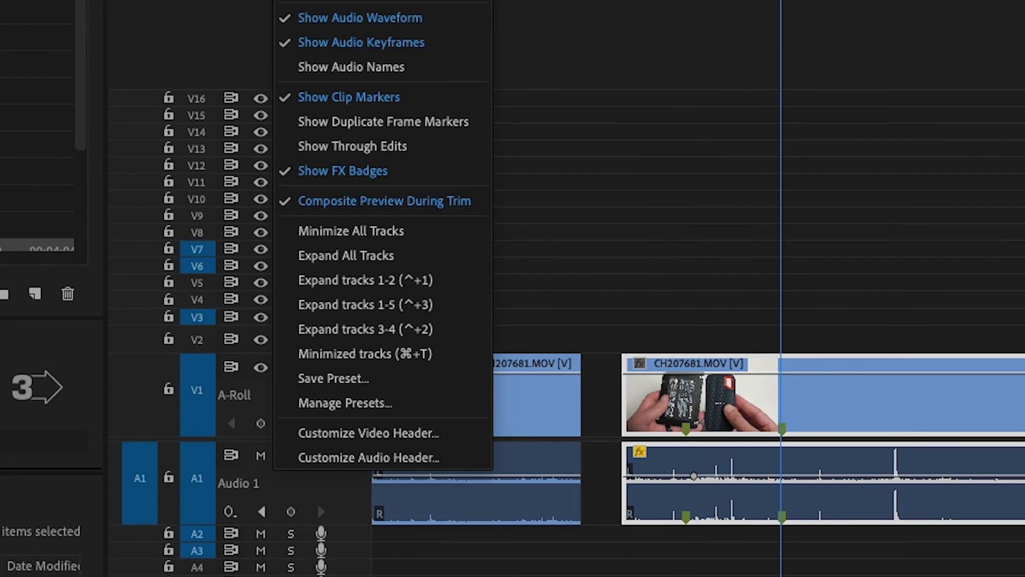
pyautogui.click(344, 101)
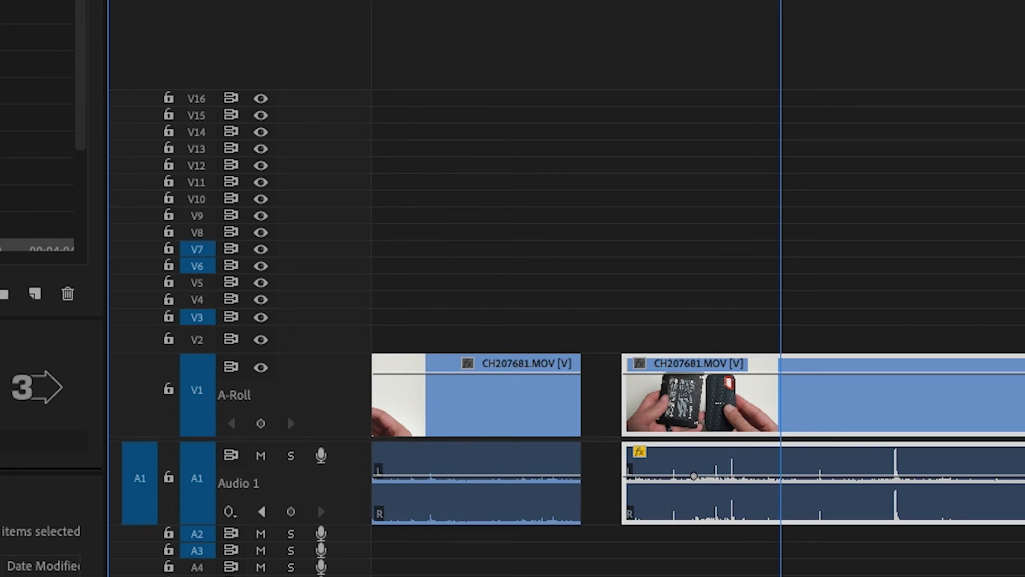
pyautogui.click(274, 1)
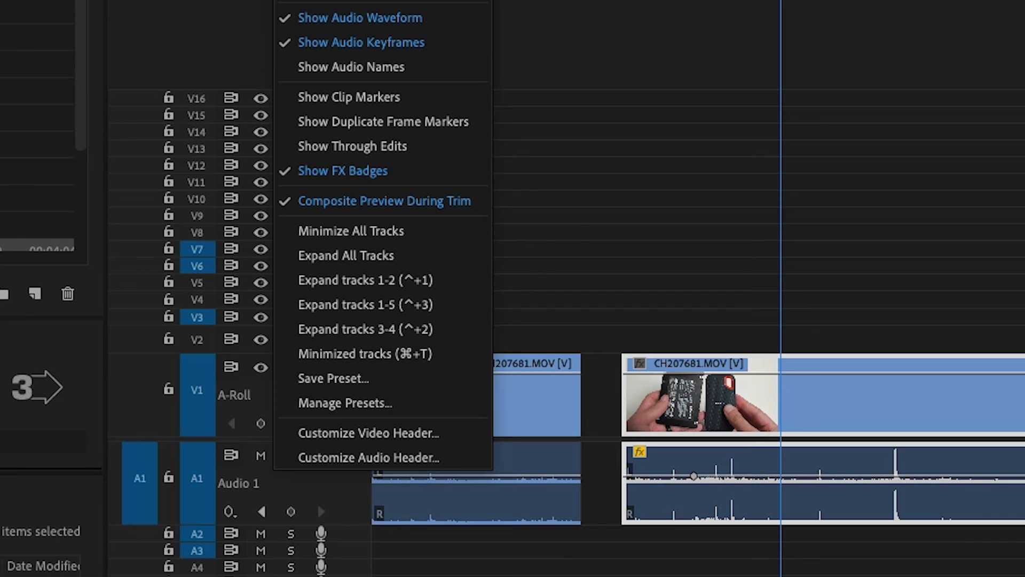
pyautogui.click(346, 97)
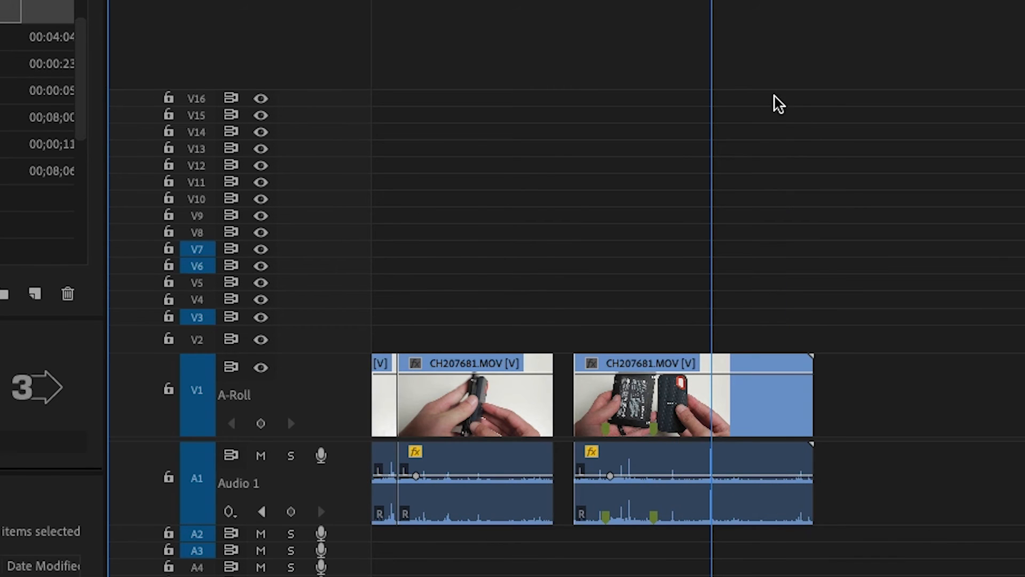
# Turn on Show Duplicate Frame Markers and place a copy of the third clip and its audio further along V1 and A1
pyautogui.click(273, 1)
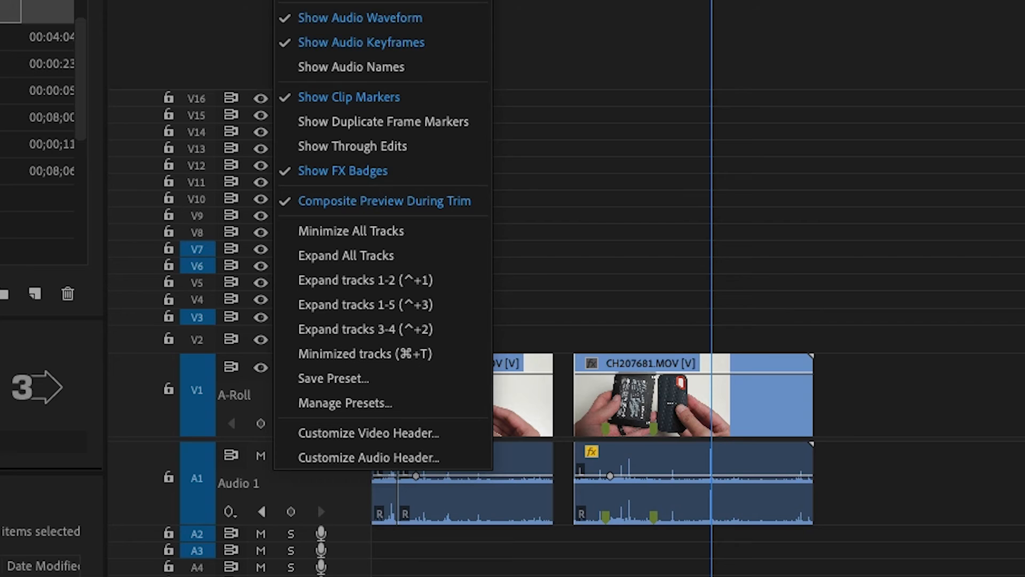
pyautogui.click(362, 123)
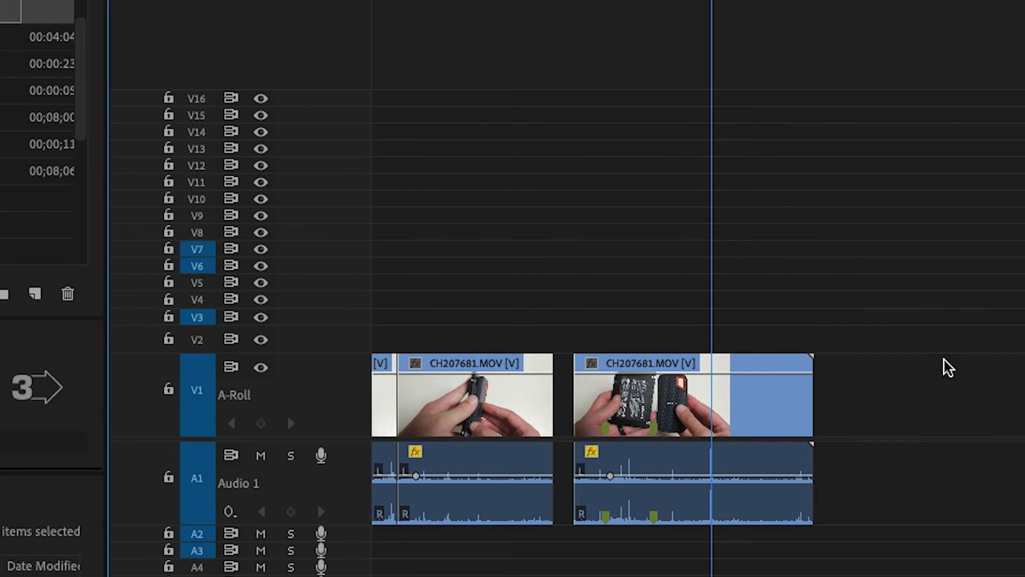
pyautogui.click(654, 368)
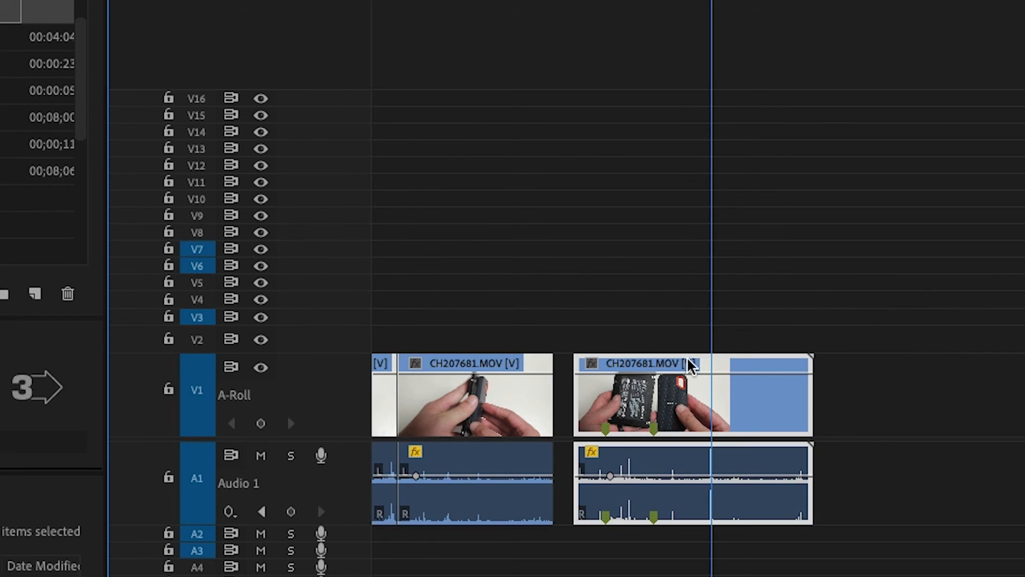
pyautogui.press('-')
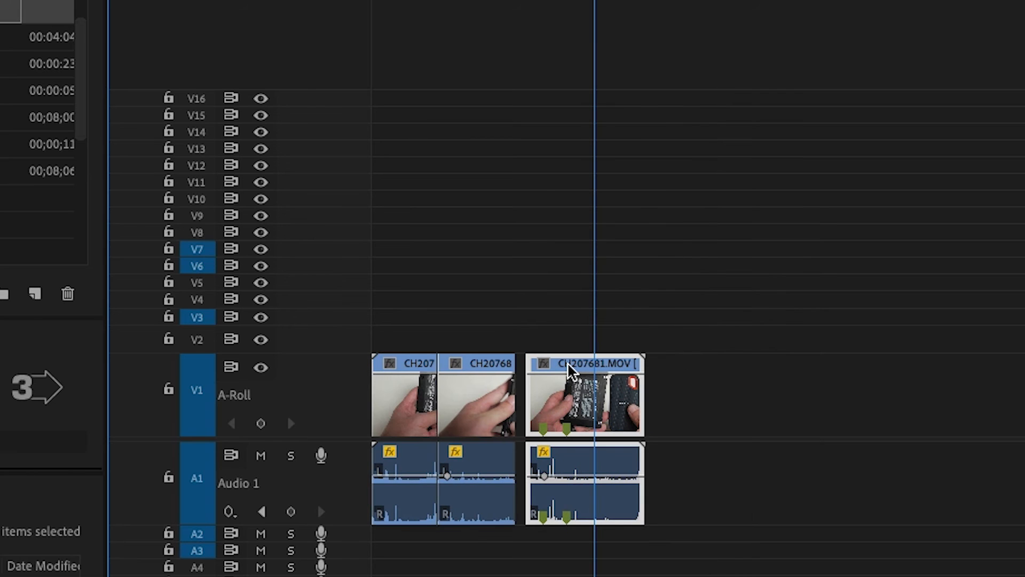
pyautogui.moveTo(568, 364); pyautogui.dragTo(778, 374)
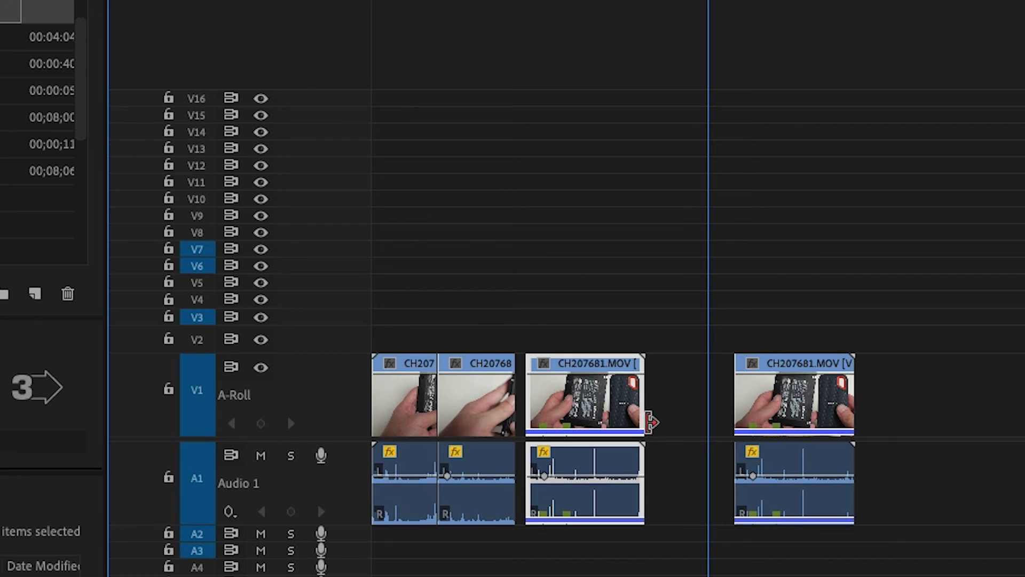
# Trim the copied clip to about half its length and place it against the original, and move CH207682.MOV further along V1
pyautogui.moveTo(859, 390); pyautogui.dragTo(801, 392)
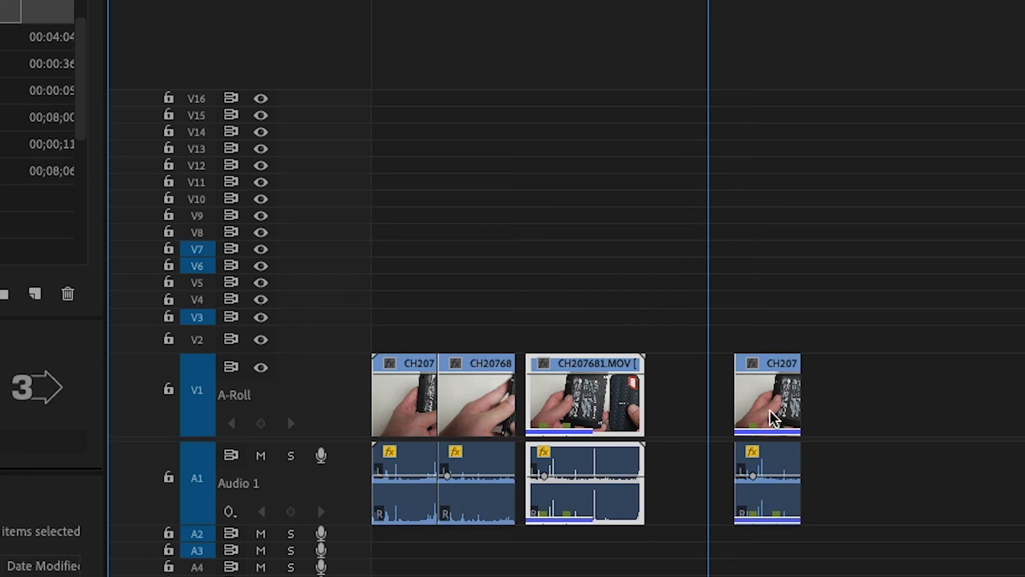
pyautogui.moveTo(774, 418); pyautogui.dragTo(567, 416)
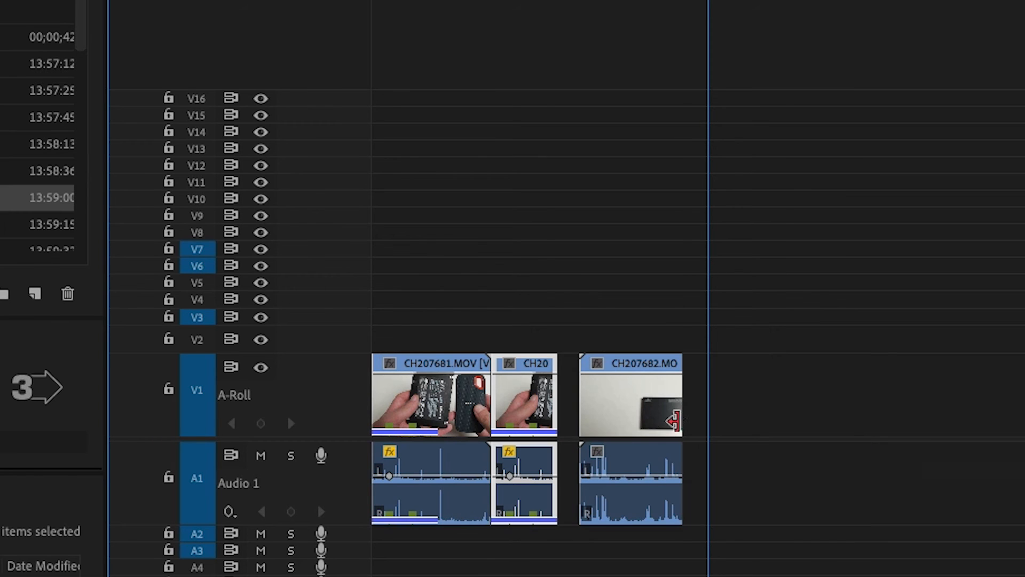
pyautogui.moveTo(647, 419); pyautogui.dragTo(778, 420)
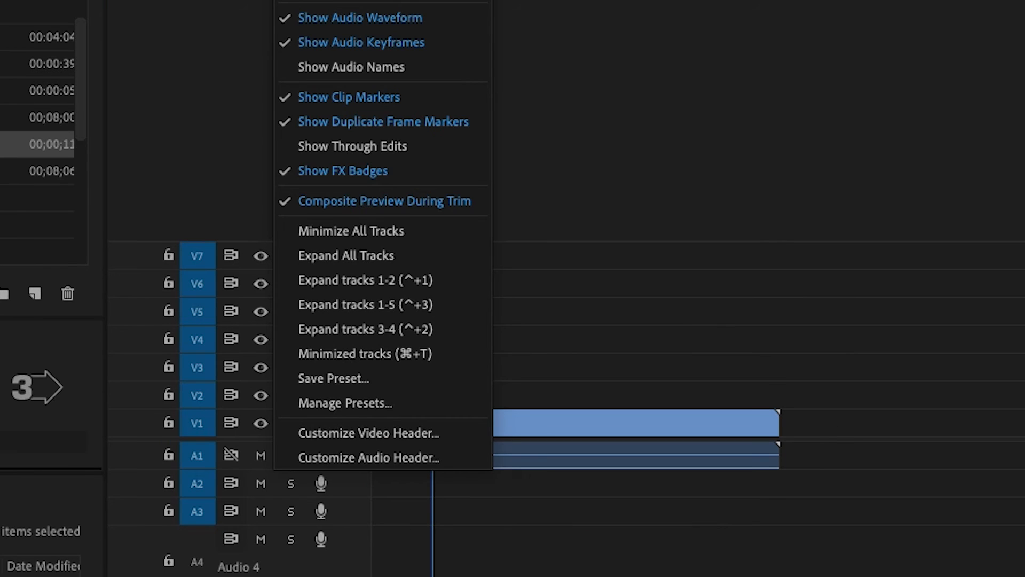
# Cut the CH207699.MOV clip and its audio into five consecutive pieces with four edits
pyautogui.click(354, 144)
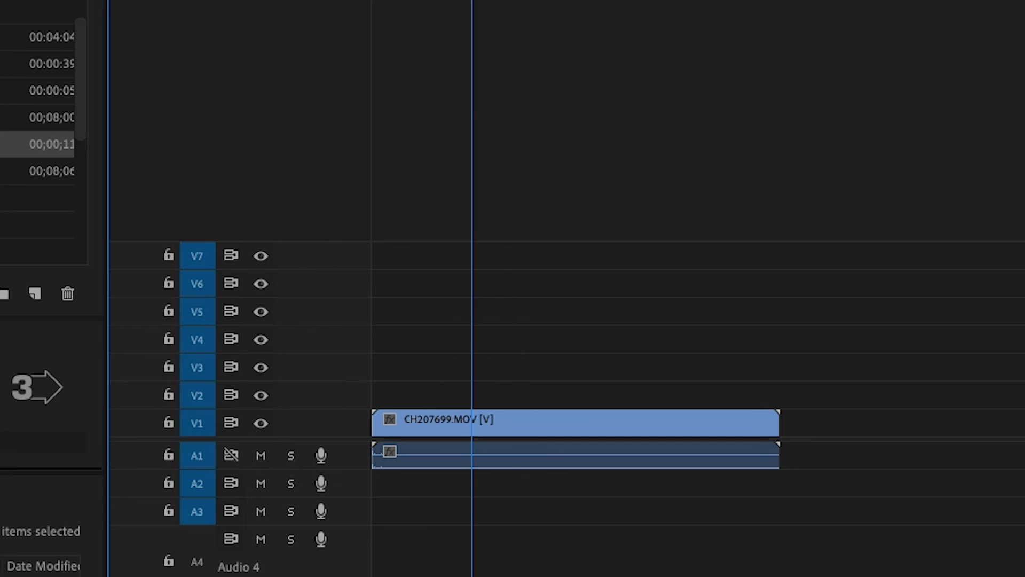
pyautogui.hotkey('ctrl', 'k')
pyautogui.hotkey('ctrl', 'k')
pyautogui.hotkey('ctrl', 'k')
pyautogui.hotkey('ctrl', 'k')
pyautogui.click(695, 539)
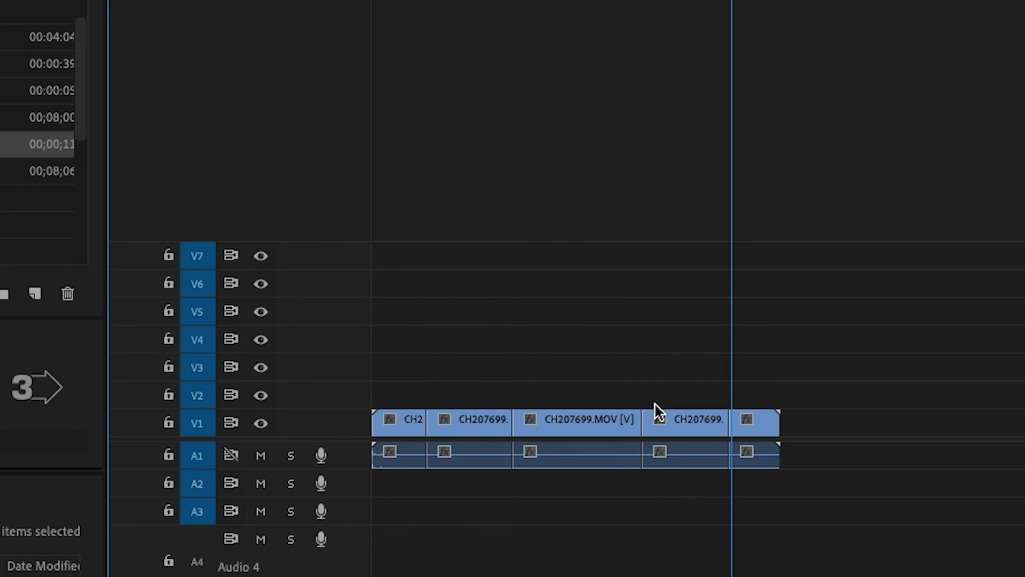
# Turn on Show Through Edits for the timeline, hide the through-edit indicators, and show them again
pyautogui.click(275, 1)
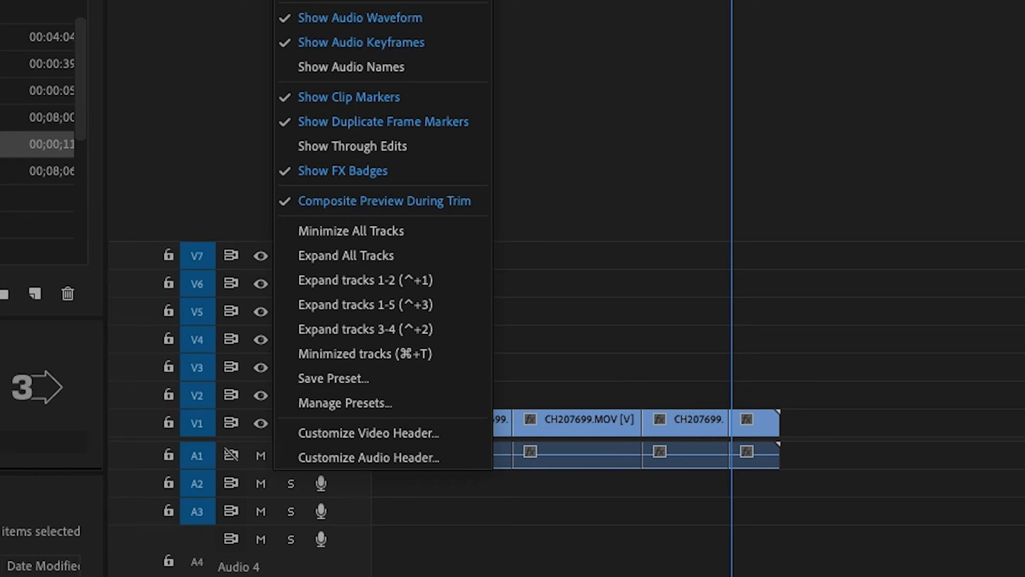
pyautogui.click(357, 150)
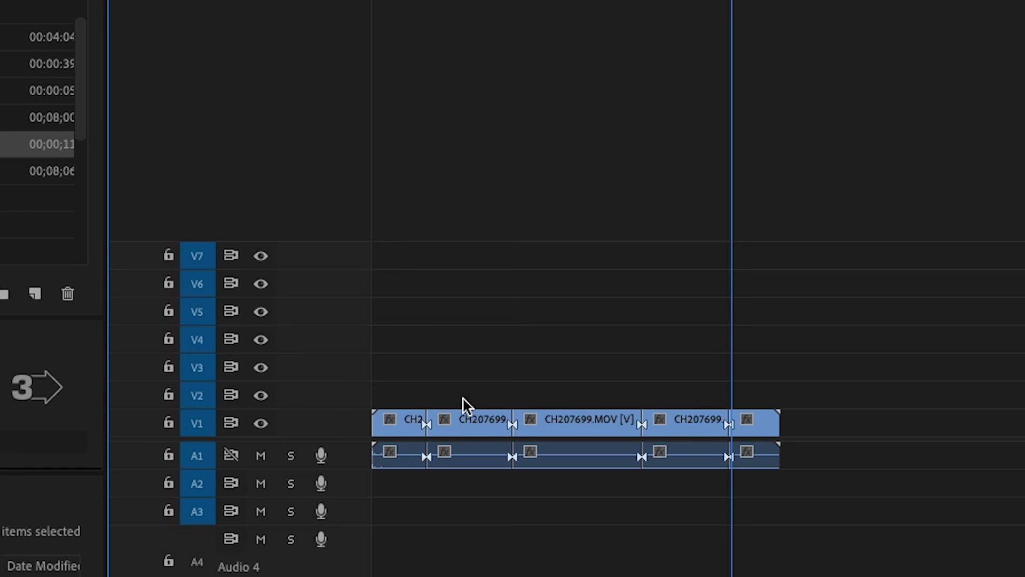
pyautogui.click(274, 1)
pyautogui.click(327, 149)
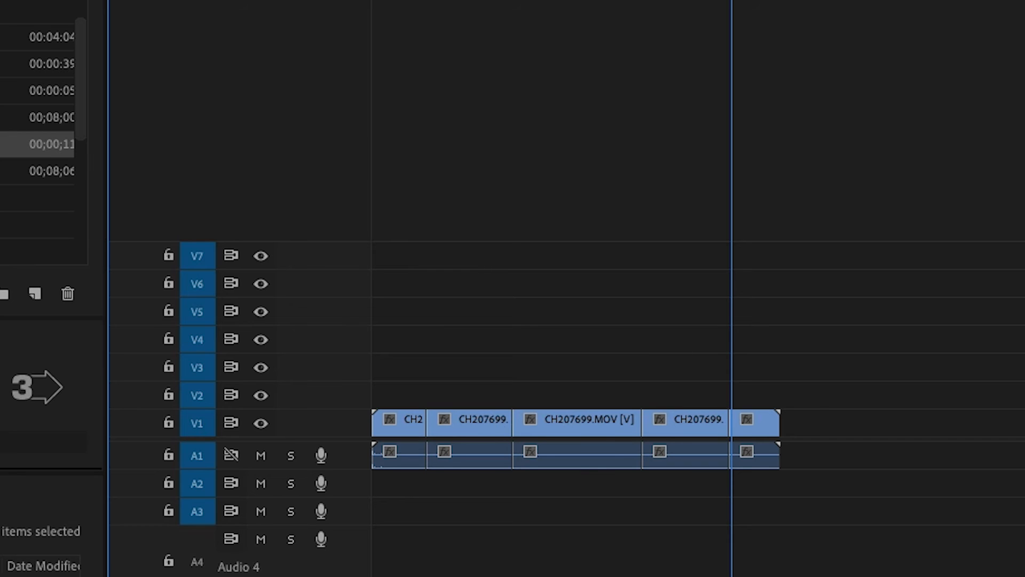
pyautogui.click(345, 145)
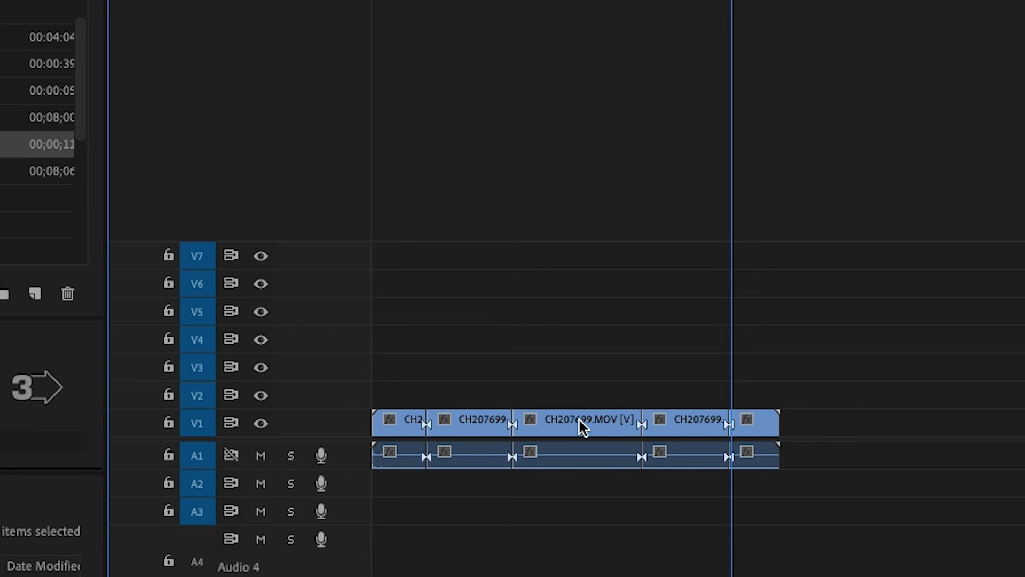
# Select all five CH207699.MOV pieces together, deselect them, and try moving the fourth piece further along the timeline before undoing it
pyautogui.moveTo(571, 425)
pyautogui.mouseDown()
pyautogui.moveTo(567, 394)
pyautogui.moveTo(622, 400)
pyautogui.moveTo(608, 364)
pyautogui.moveTo(575, 422)
pyautogui.mouseUp()
pyautogui.moveTo(852, 359); pyautogui.dragTo(372, 521)
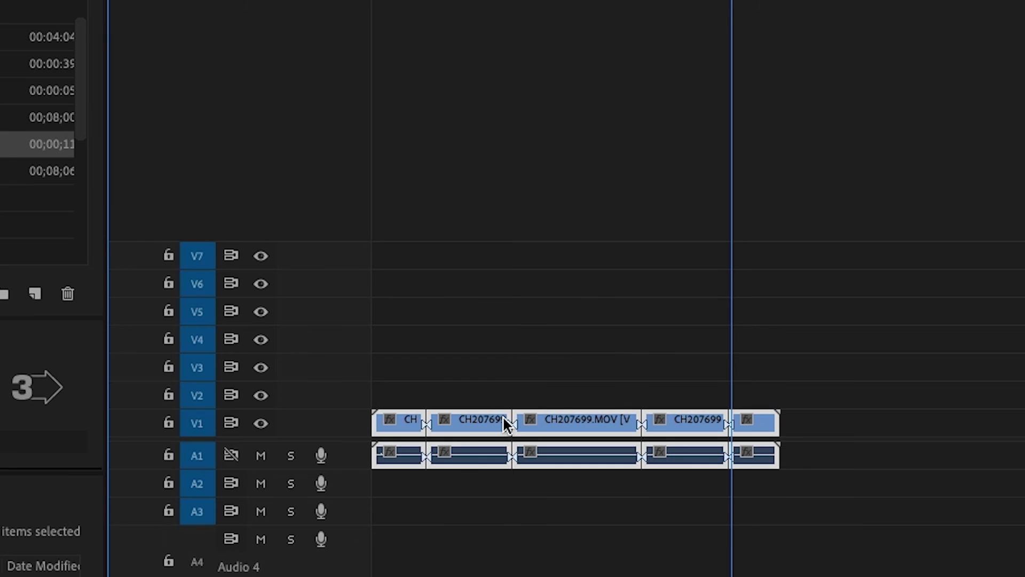
pyautogui.click(755, 366)
pyautogui.moveTo(686, 421); pyautogui.dragTo(838, 454)
pyautogui.press('super+z')
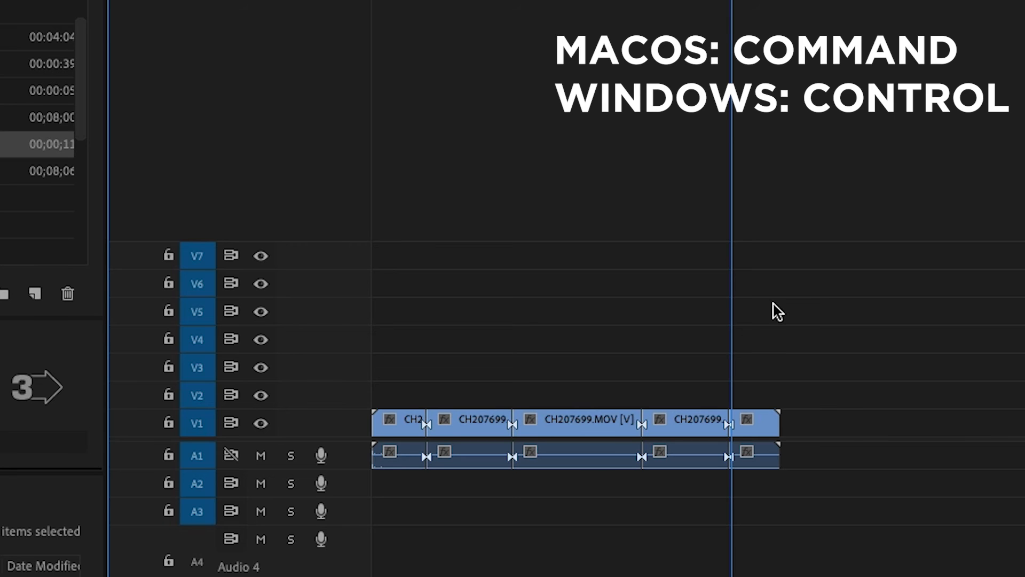
# Select all the edit points across the five CH207699.MOV pieces and delete them to rejoin the clip and its audio
pyautogui.moveTo(874, 270); pyautogui.dragTo(390, 541)
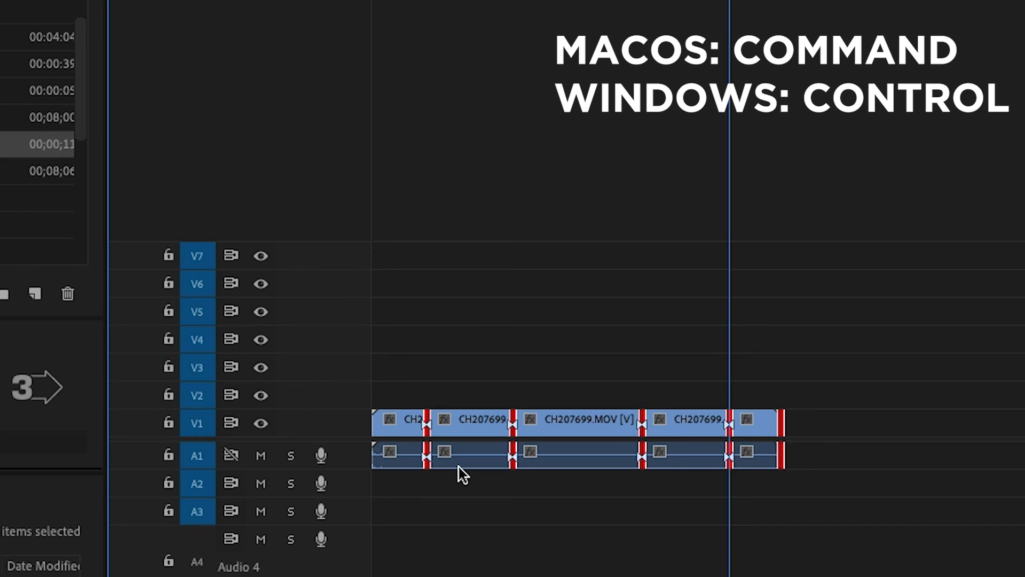
pyautogui.press('Delete')
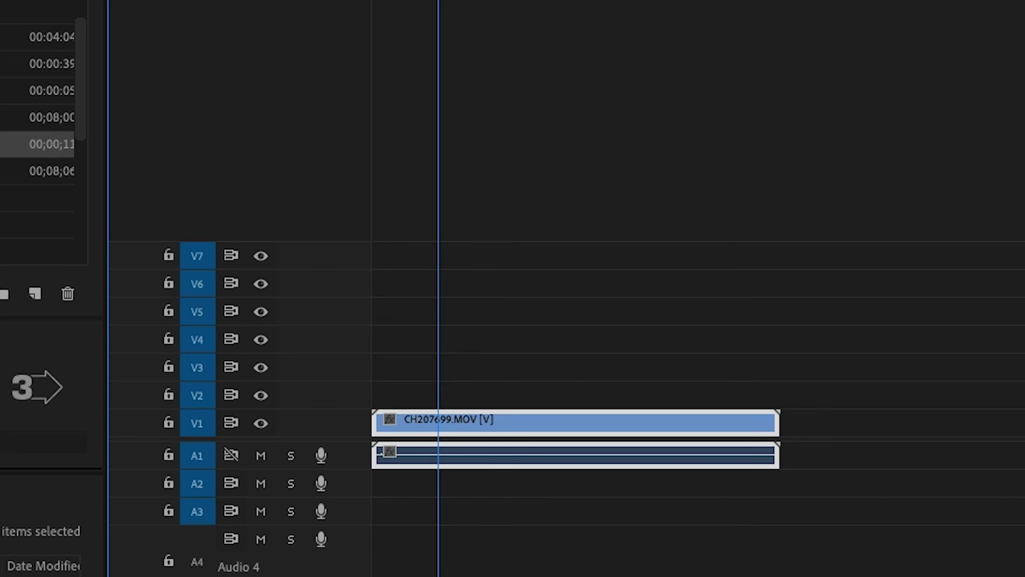
# Cut the rejoined CH207699.MOV clip and its audio into four consecutive pieces with three edits
pyautogui.press('super+k')
pyautogui.click(608, 576)
pyautogui.press('super+k')
pyautogui.click(726, 576)
pyautogui.press('super+k')
# Set the speed of the second CH207699.MOV piece to 20%
pyautogui.click(531, 576)
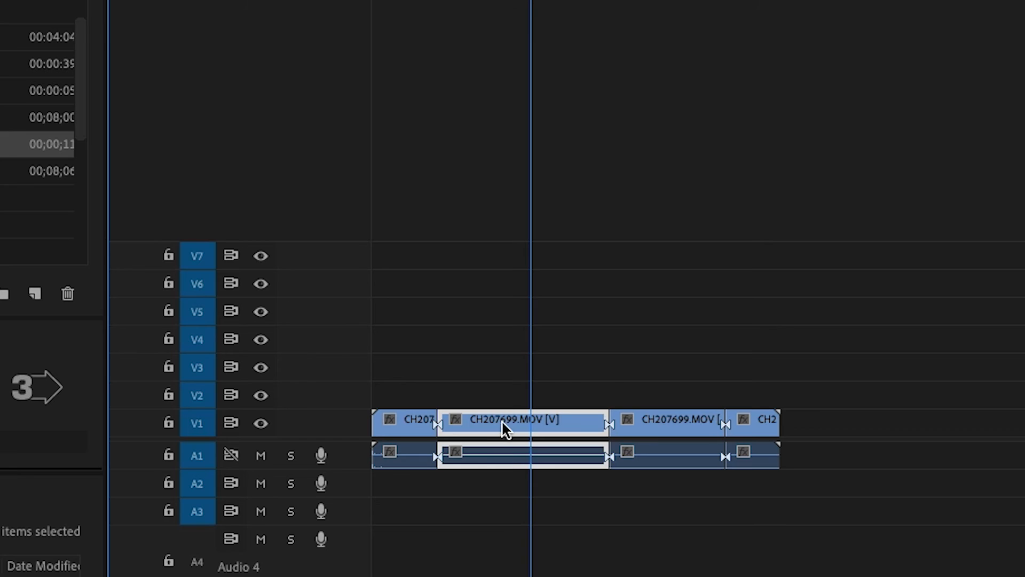
pyautogui.press('super+r')
pyautogui.write('20')
pyautogui.press('Return')
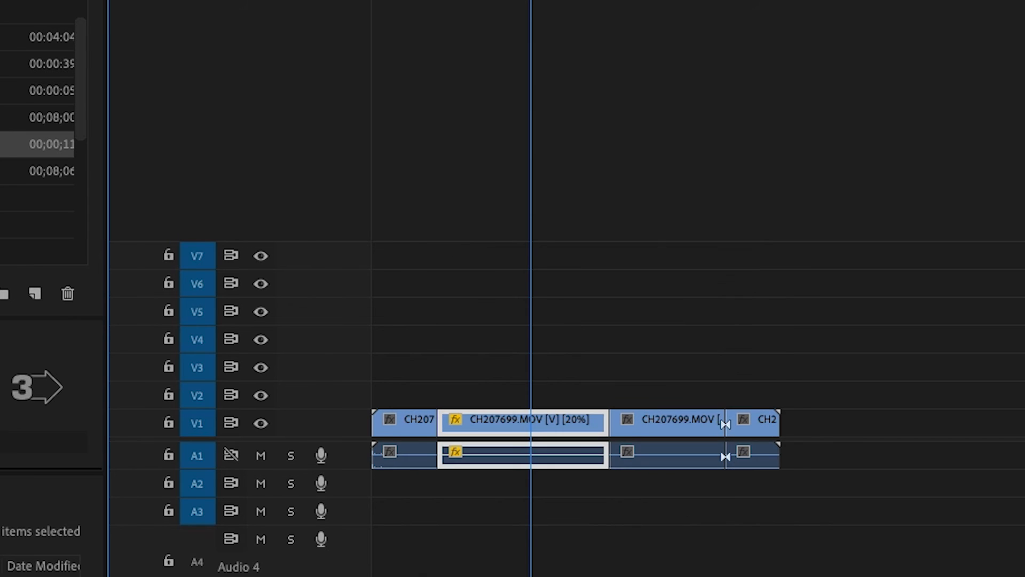
# Check the through edits around the slowed piece by selecting across the clips, then undo the piece's speed change
pyautogui.click(563, 560)
pyautogui.moveTo(835, 364); pyautogui.dragTo(391, 488)
pyautogui.press('Down')
pyautogui.click(473, 511)
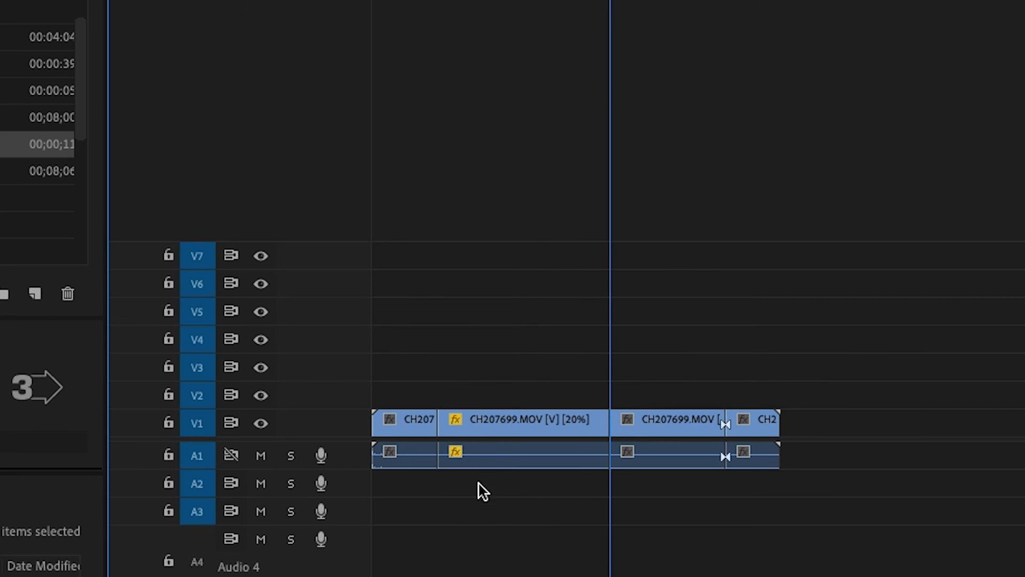
pyautogui.click(504, 422)
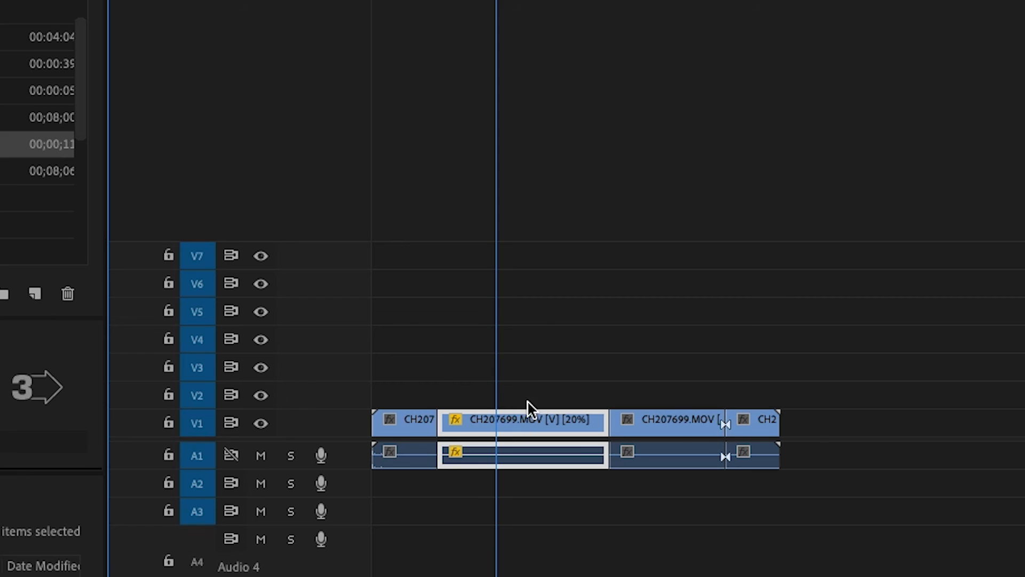
pyautogui.press('super+z')
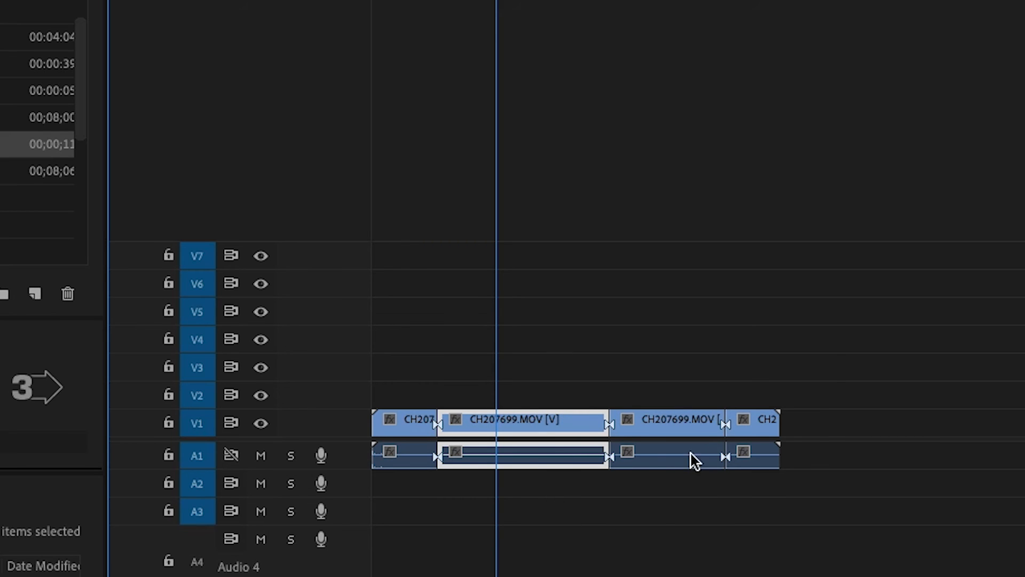
# Delete the three edit points between the four CH207699.MOV pieces to join them into one clip
pyautogui.moveTo(910, 295); pyautogui.dragTo(434, 552)
pyautogui.press('Delete')
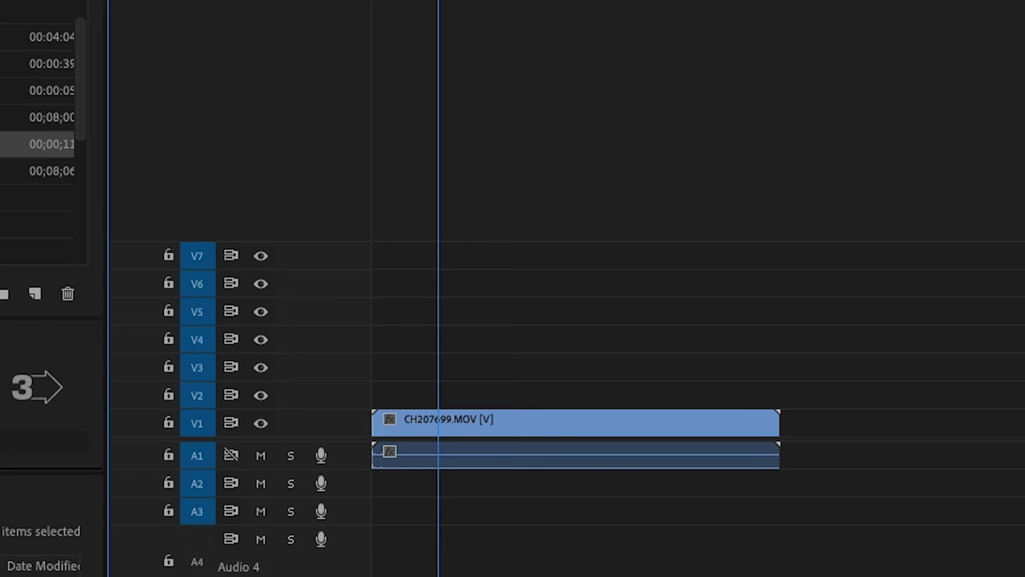
# Review the Show FX Badges display setting, then change the horizontal Position of the CH207699.MOV clip and undo the change
pyautogui.click(275, 1)
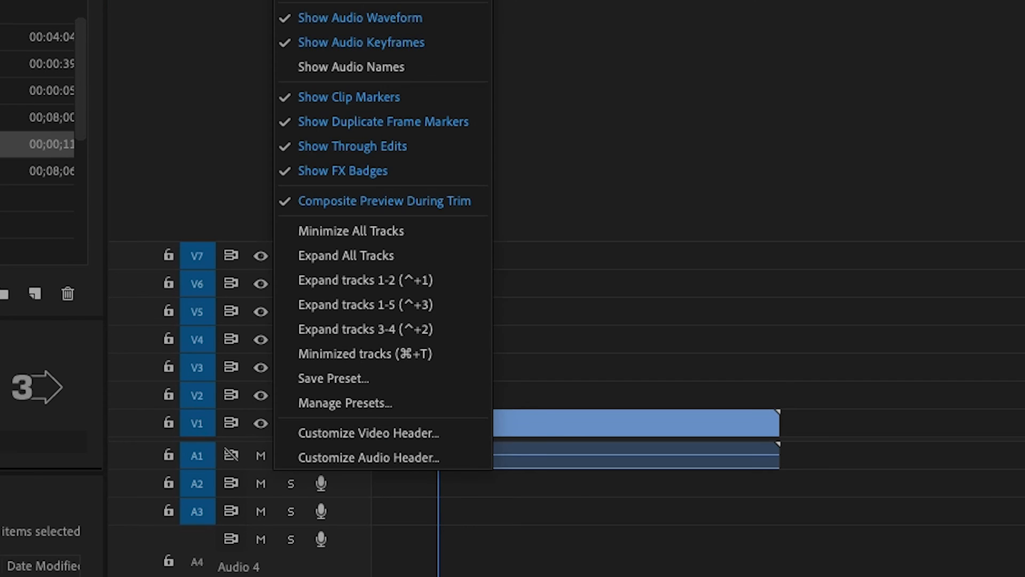
pyautogui.click(360, 169)
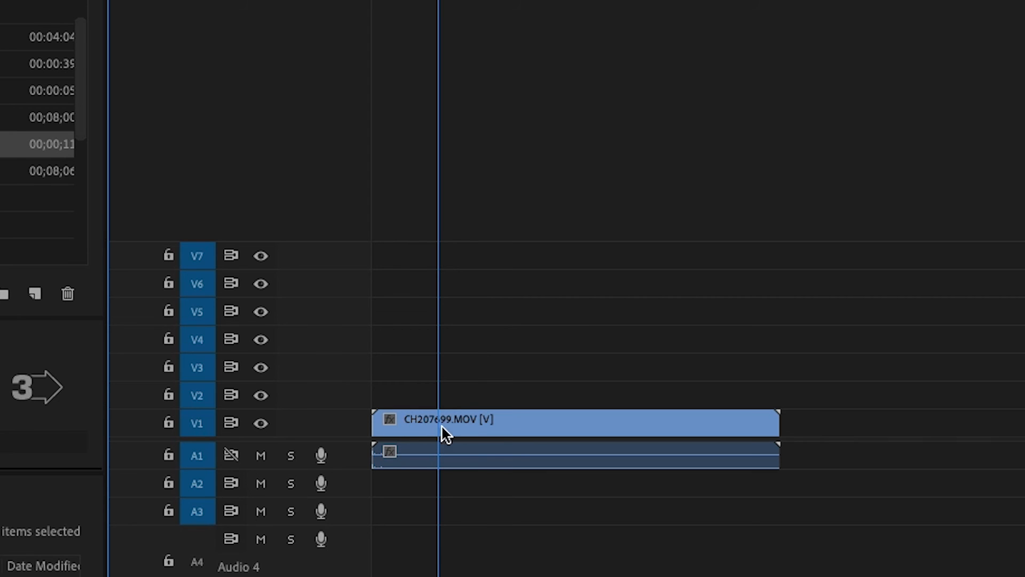
pyautogui.click(473, 424)
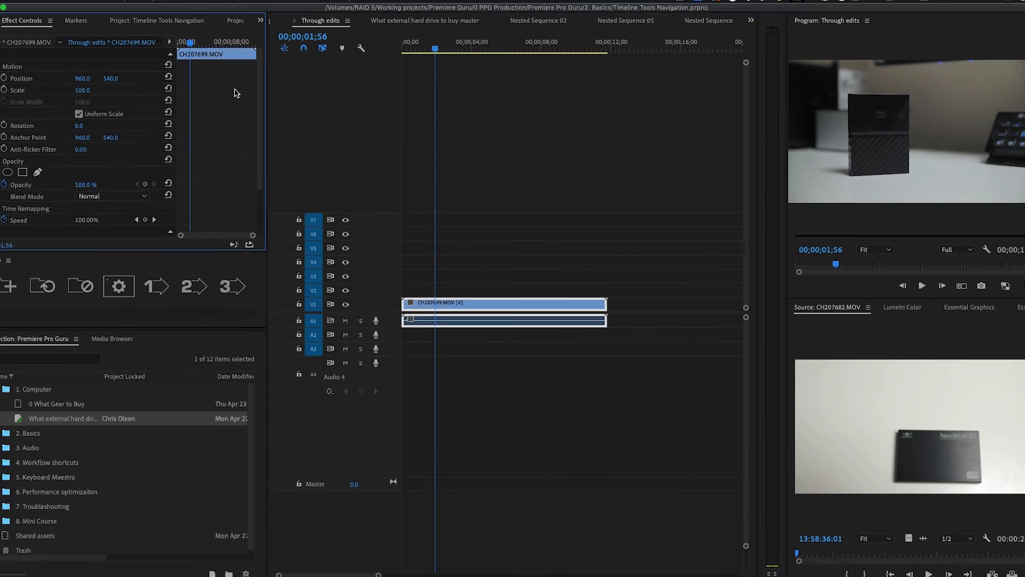
pyautogui.moveTo(97, 85); pyautogui.dragTo(131, 87)
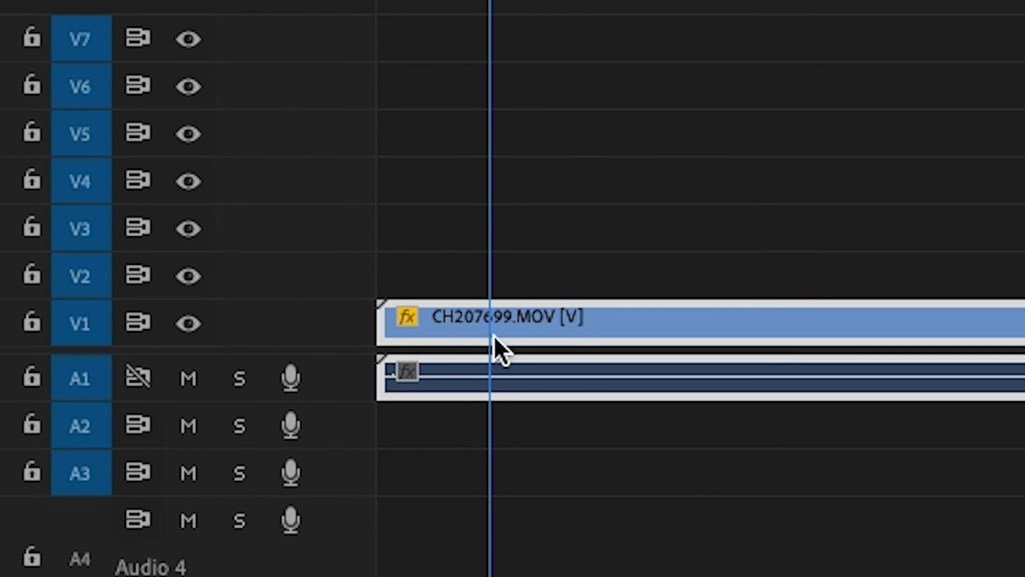
pyautogui.press('super+z')
pyautogui.press('super+z')
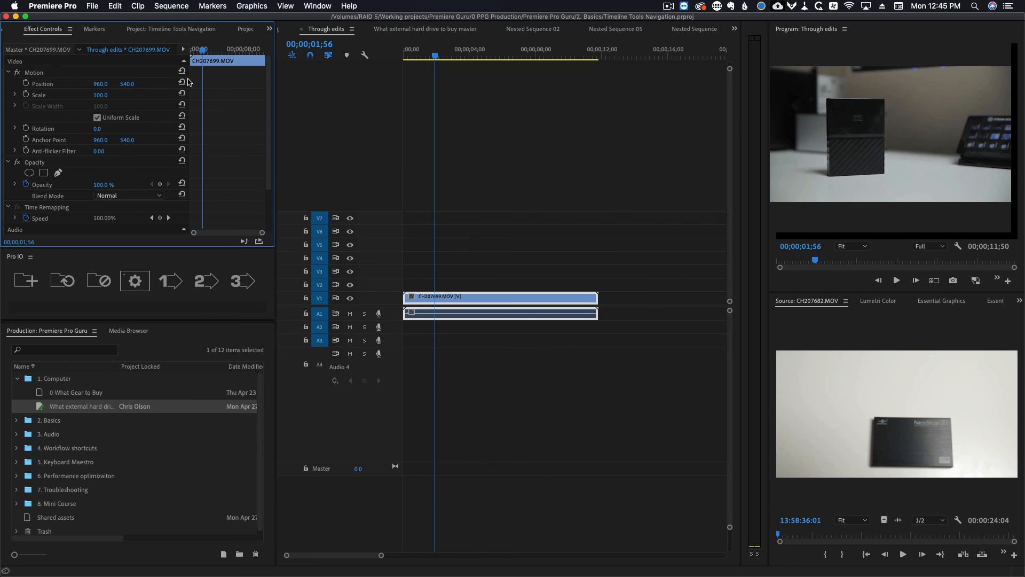
# Apply the Lumetri Color effect to the CH207699.MOV clip on V1 and change the clip's horizontal Position
pyautogui.hotkey('shift', '7')
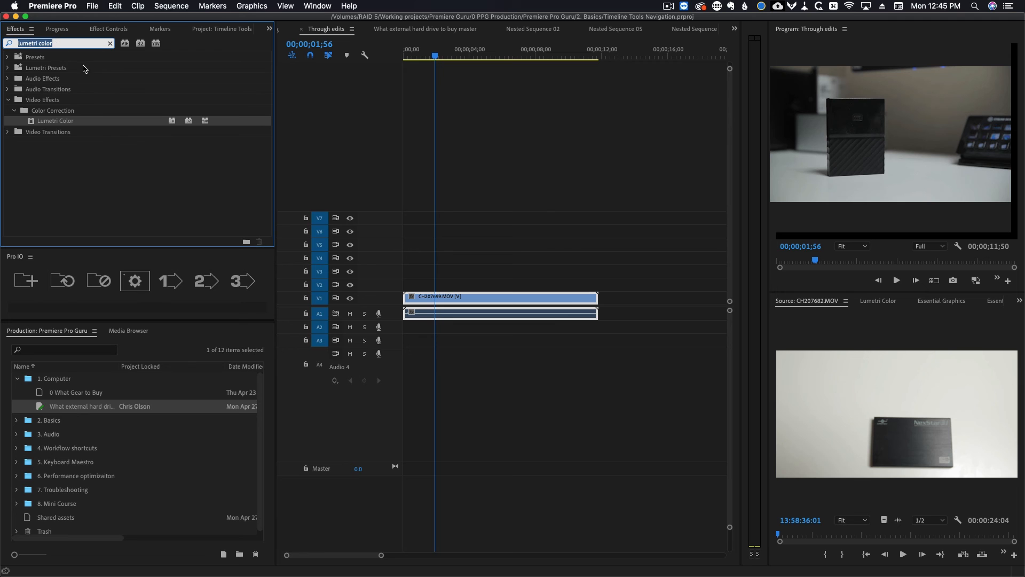
pyautogui.moveTo(46, 122); pyautogui.dragTo(424, 297)
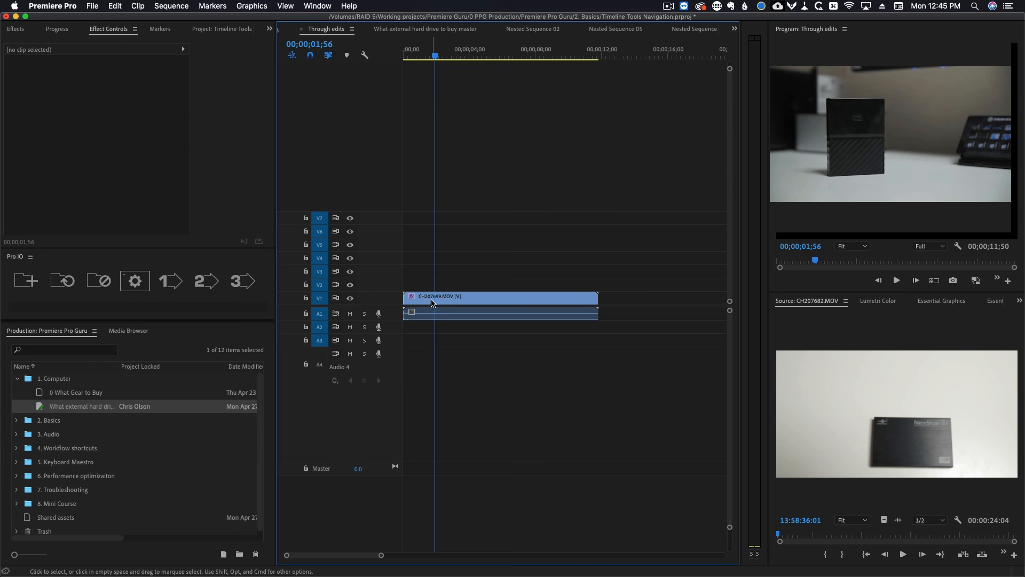
pyautogui.click(431, 301)
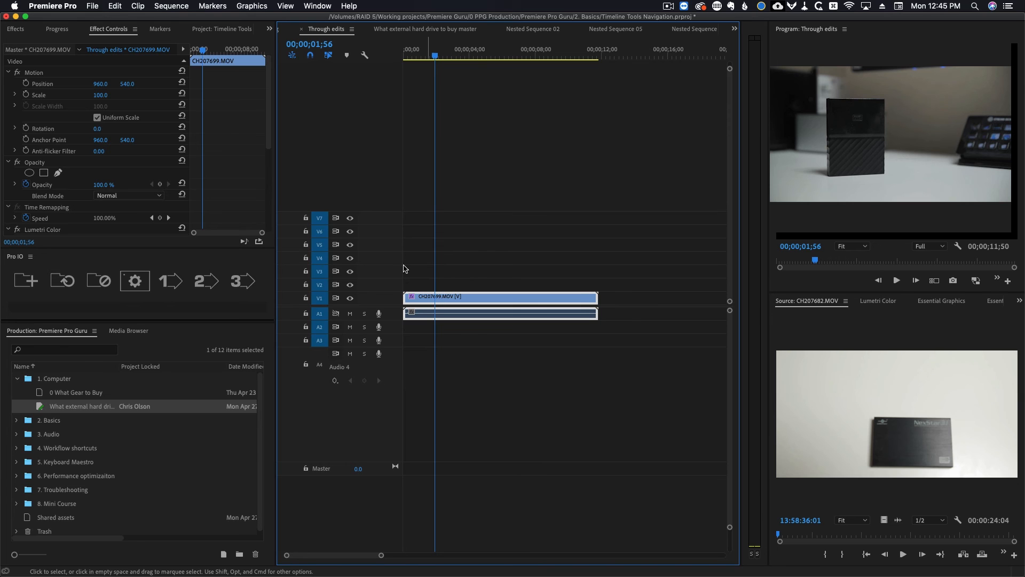
pyautogui.moveTo(99, 84); pyautogui.dragTo(307, 163)
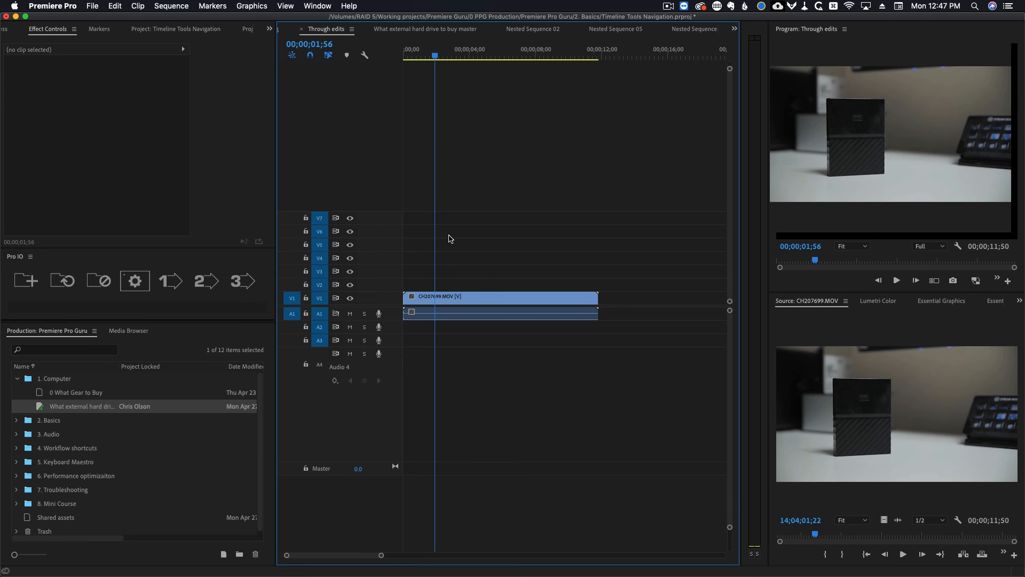
# Show the master clip effects of CH207699.MOV and apply Lumetri Color to the master clip
pyautogui.click(458, 298)
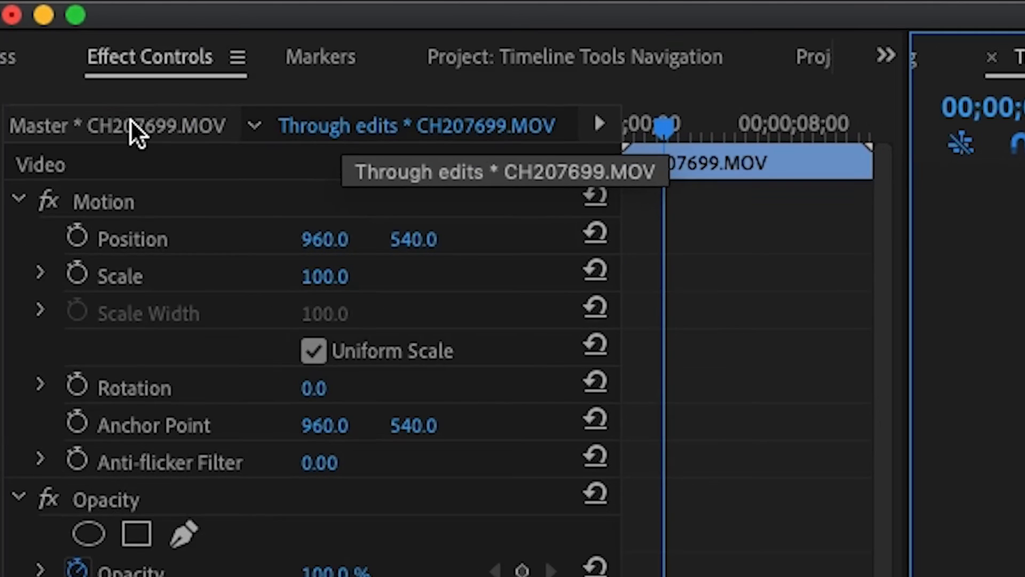
pyautogui.click(42, 47)
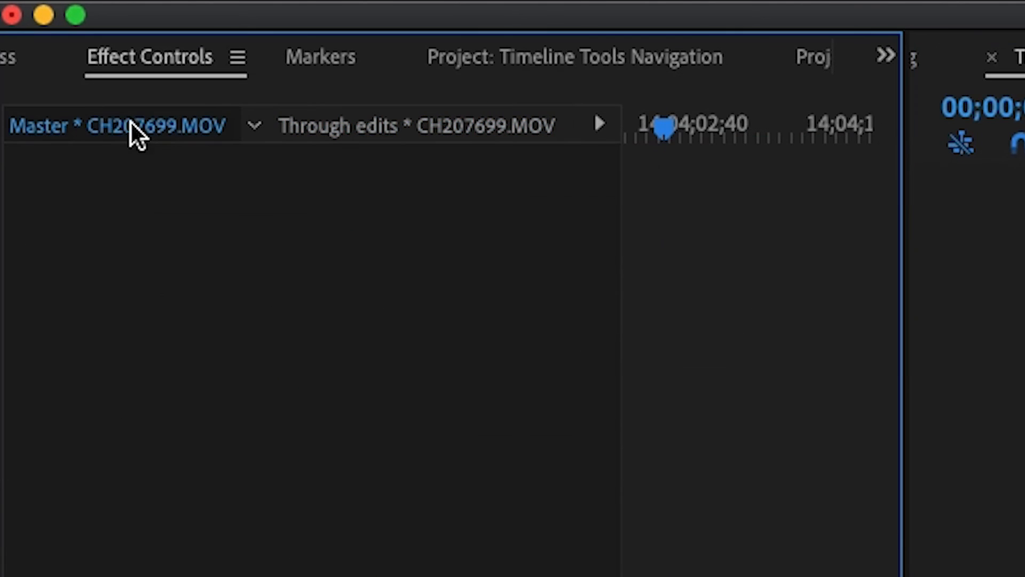
pyautogui.click(8, 57)
pyautogui.click(9, 58)
pyautogui.moveTo(135, 360); pyautogui.dragTo(209, 280)
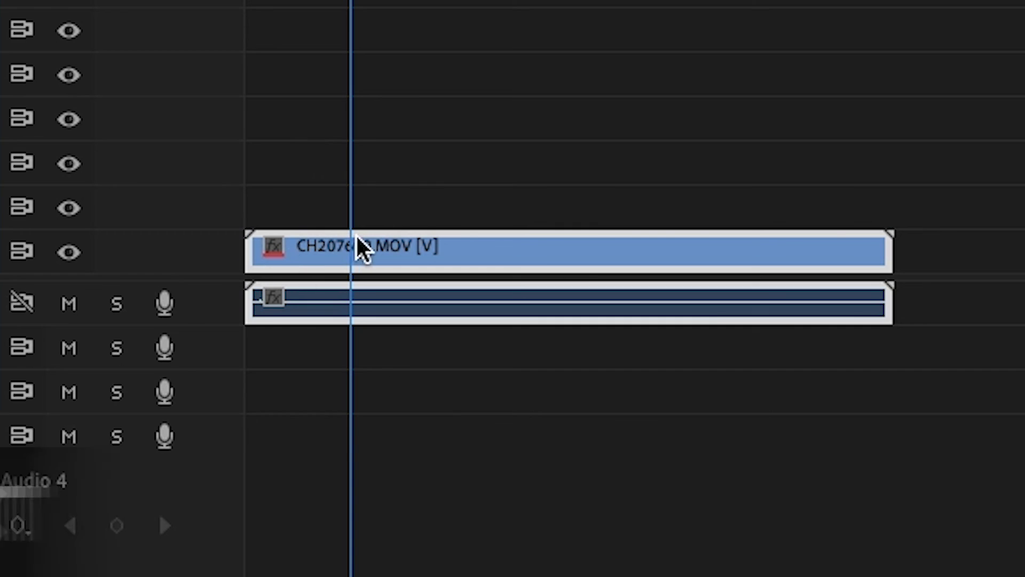
# Set the Lumetri Color Exposure of the CH207699.MOV master clip to 3.0 and save the project
pyautogui.click(420, 112)
pyautogui.click(390, 237)
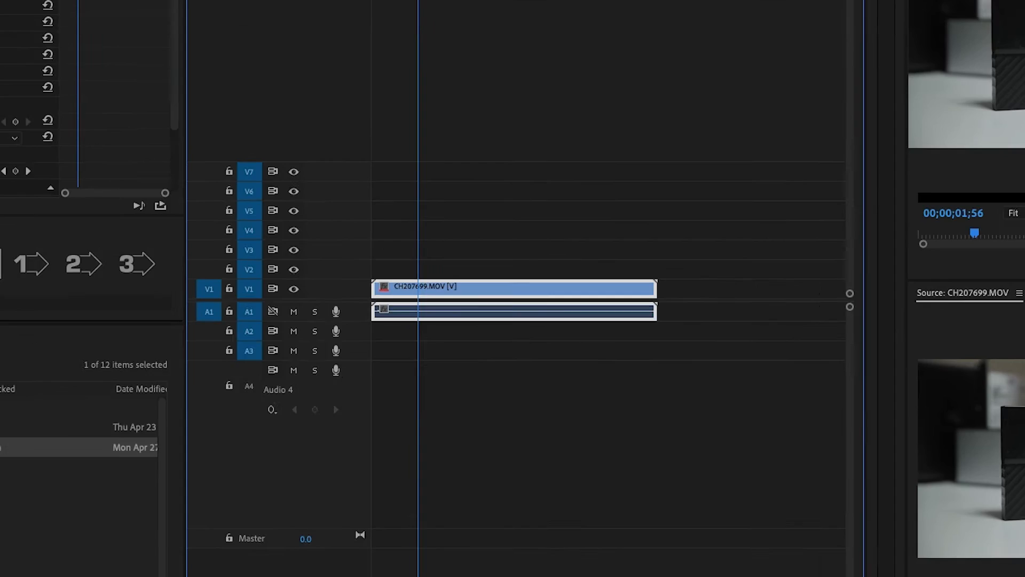
pyautogui.click(103, 184)
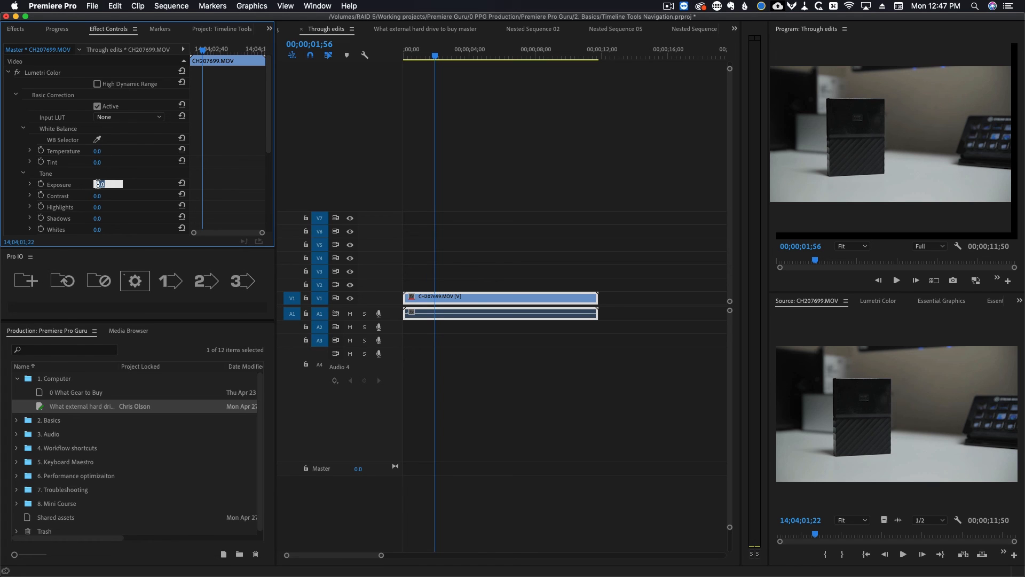
pyautogui.write('3')
pyautogui.press('Return')
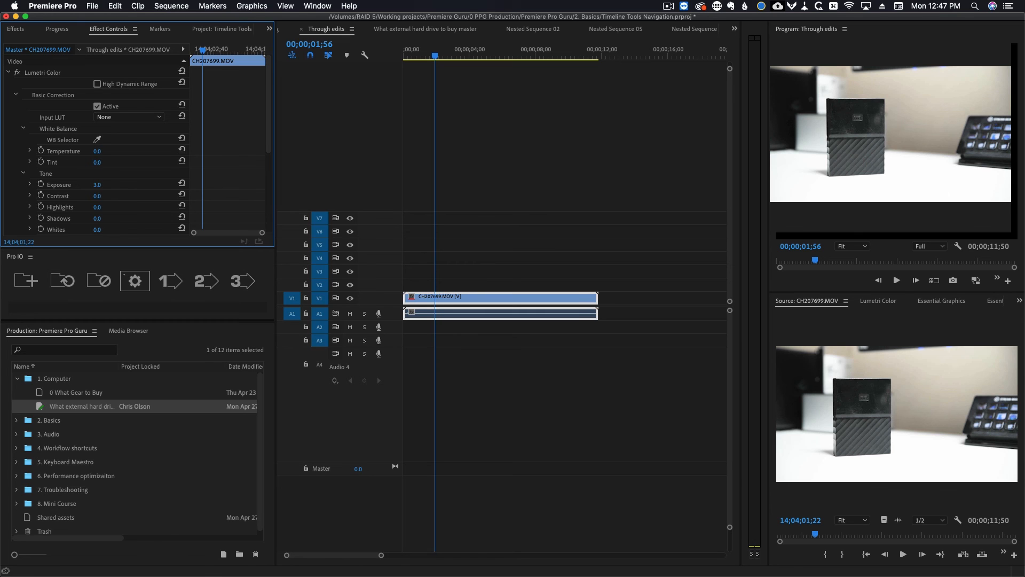
pyautogui.press('super+s')
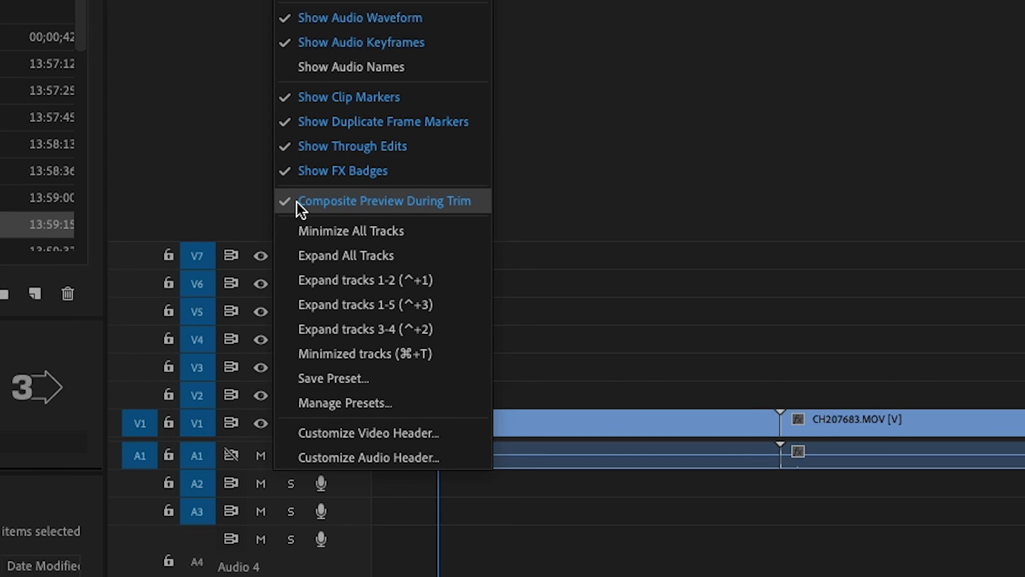
# Leave Composite Preview During Trim on and trim the end of CH207699.MOV back to a duration of about 00;00;07;36
pyautogui.click(751, 226)
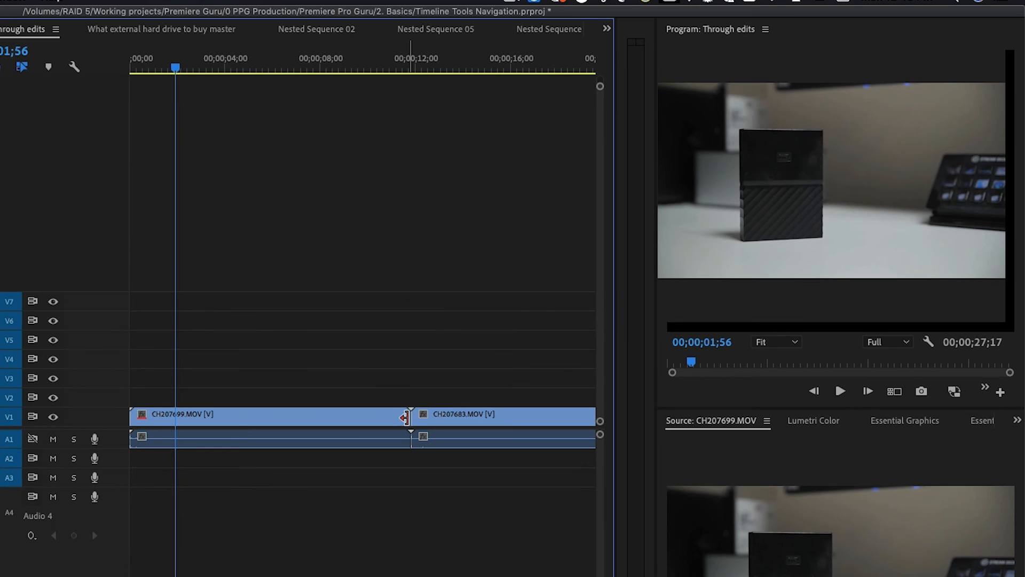
pyautogui.moveTo(406, 416); pyautogui.dragTo(359, 418)
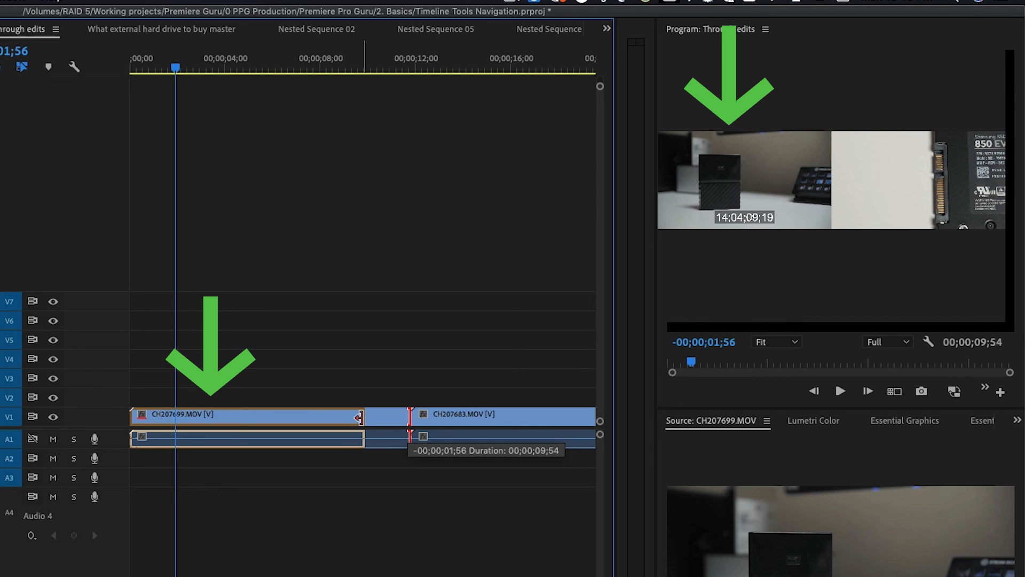
pyautogui.moveTo(359, 418); pyautogui.dragTo(306, 414)
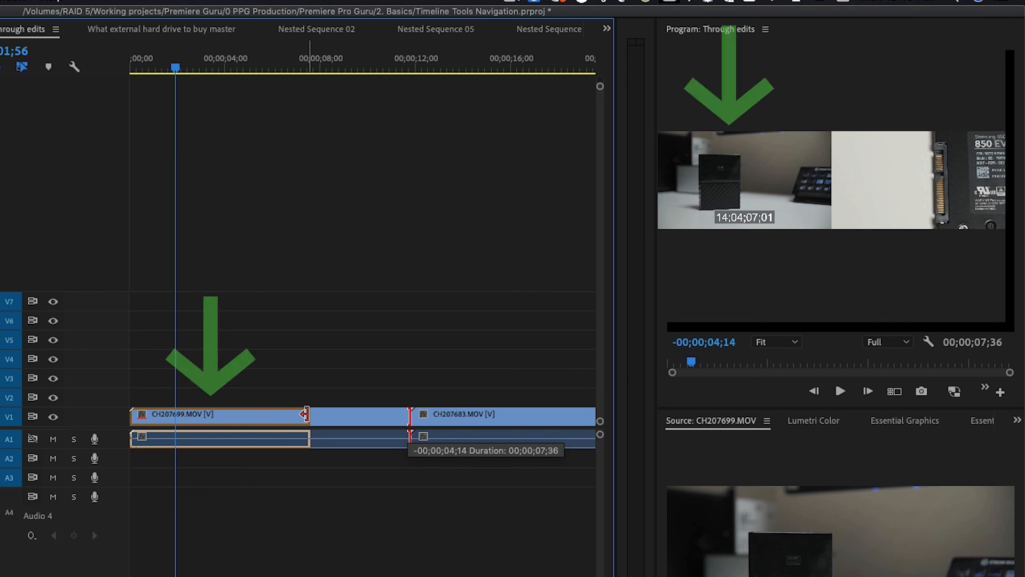
pyautogui.moveTo(305, 414); pyautogui.dragTo(307, 414)
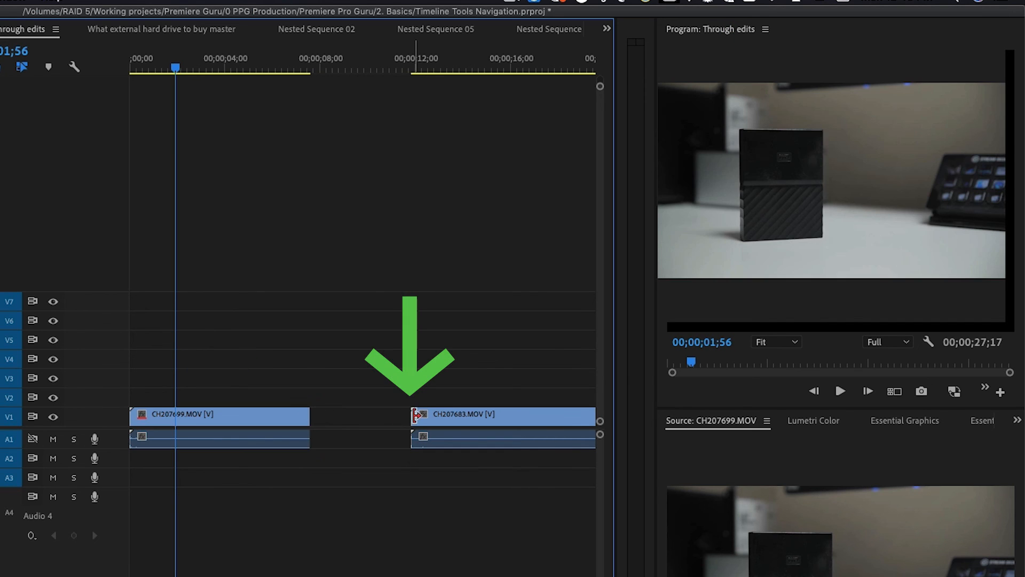
# Move the playhead to the start of the CH207683.MOV clip at 00;00;11;50
pyautogui.click(410, 70)
pyautogui.moveTo(411, 71); pyautogui.dragTo(412, 71)
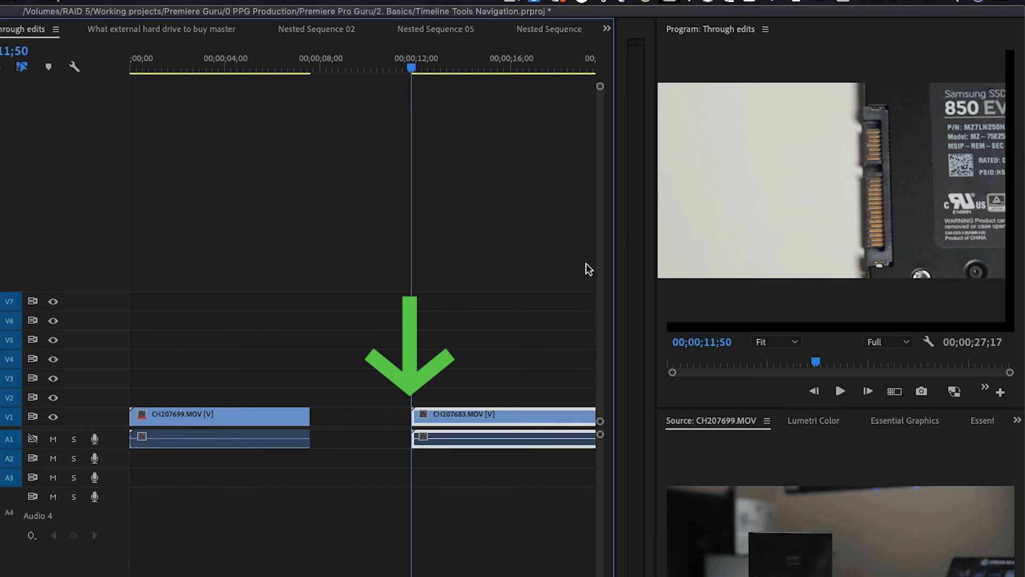
# Trim the end of the CH207699.MOV clip back further and delete the clip from the sequence
pyautogui.moveTo(309, 416); pyautogui.dragTo(269, 425)
pyautogui.click(218, 419)
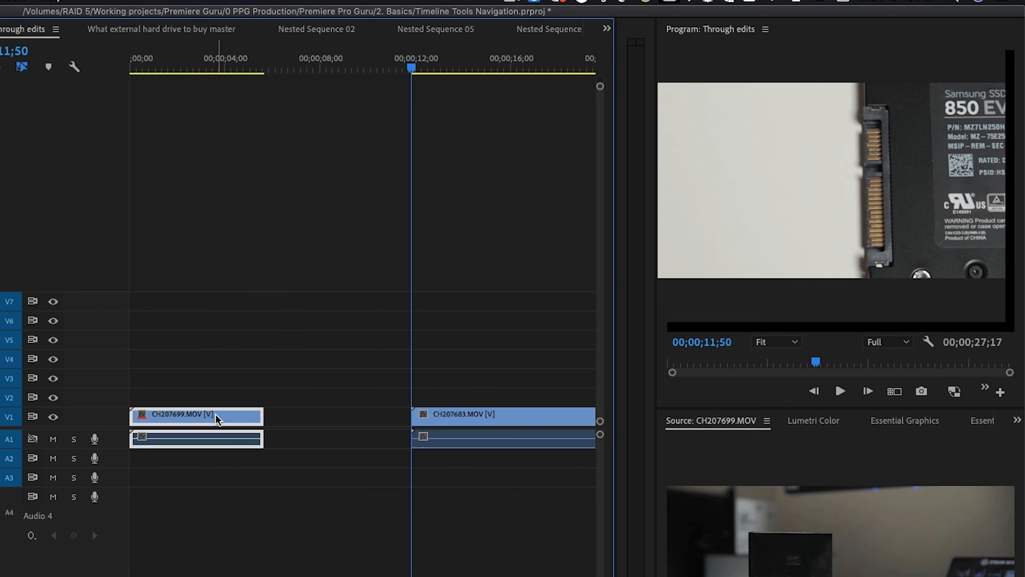
pyautogui.press('Delete')
# Place CH207685.MOV in the empty space before CH207683.MOV, with its video on V1 and its audio on A2, removing the excess part
pyautogui.doubleClick(0, 288)
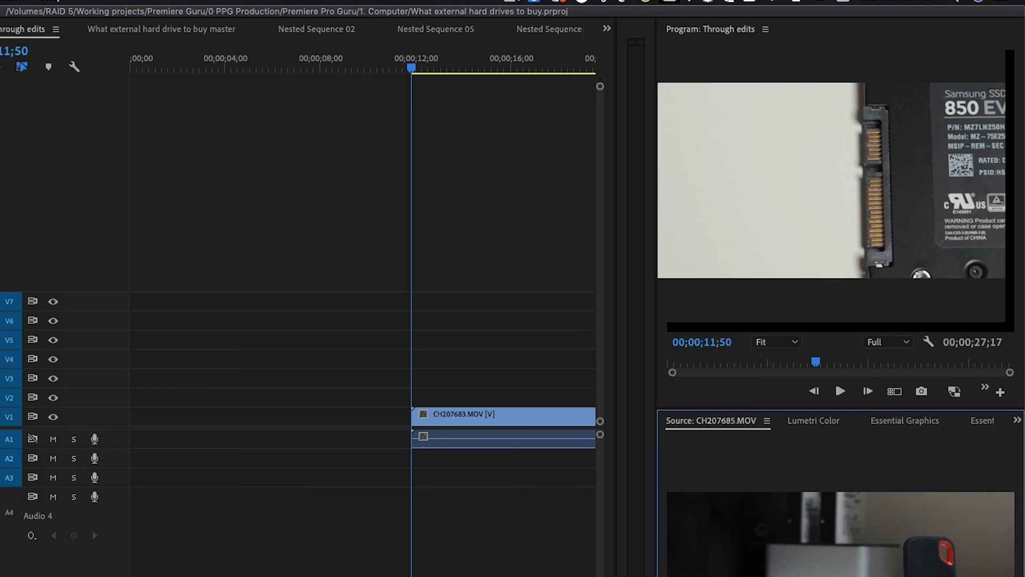
pyautogui.moveTo(0, 320); pyautogui.dragTo(291, 380)
pyautogui.press('super+k')
pyautogui.click(419, 377)
pyautogui.press('Delete')
pyautogui.moveTo(374, 378); pyautogui.dragTo(377, 457)
# Trim the end of the CH207685.MOV clip back to about 00;00;02;31, save the project and place the playhead at the clip's end
pyautogui.moveTo(409, 415); pyautogui.dragTo(183, 404)
pyautogui.press('super+s')
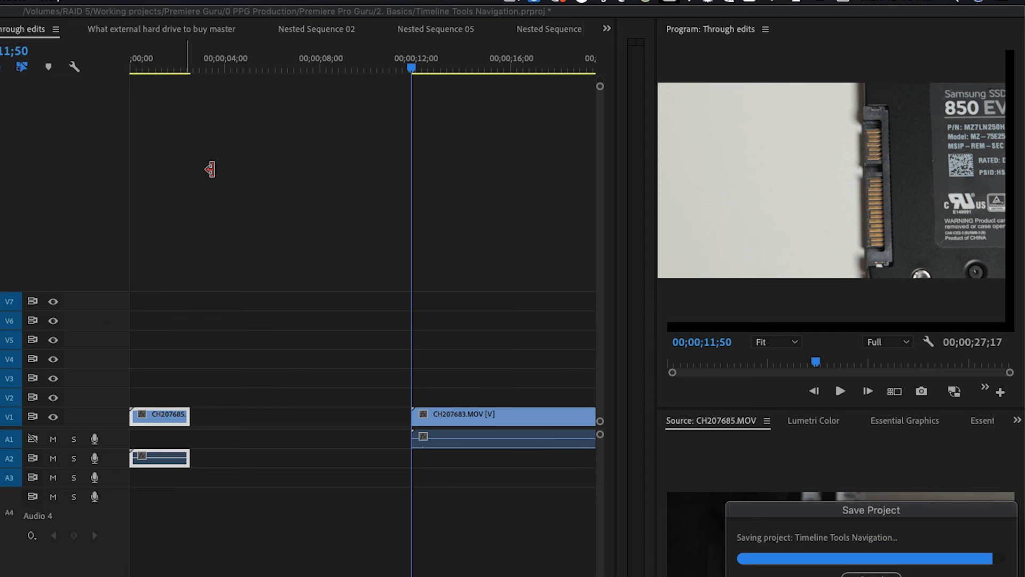
pyautogui.moveTo(174, 67); pyautogui.dragTo(189, 68)
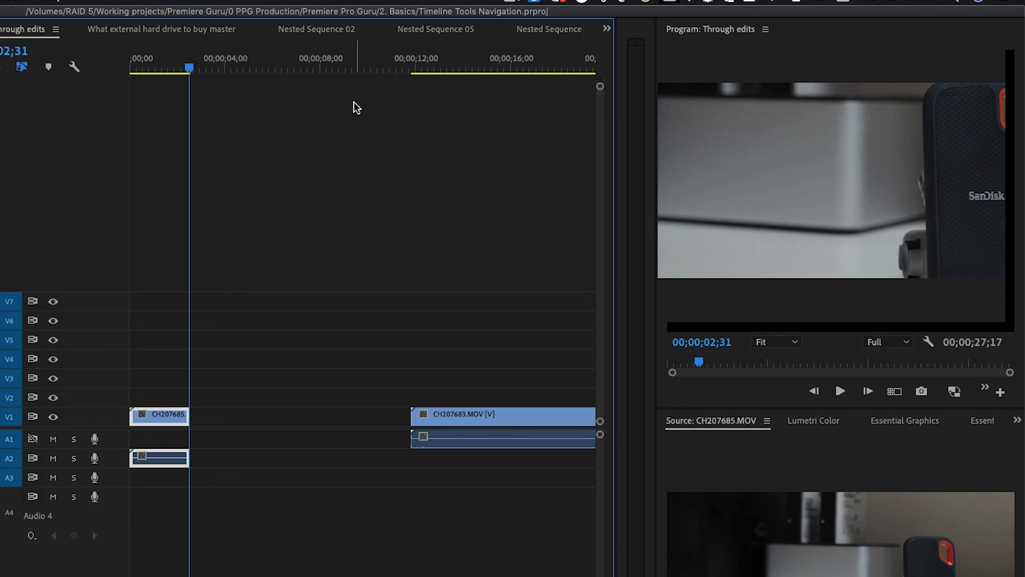
# Extend the end of the CH207685.MOV clip until it meets the start of CH207683.MOV
pyautogui.moveTo(189, 415); pyautogui.dragTo(415, 416)
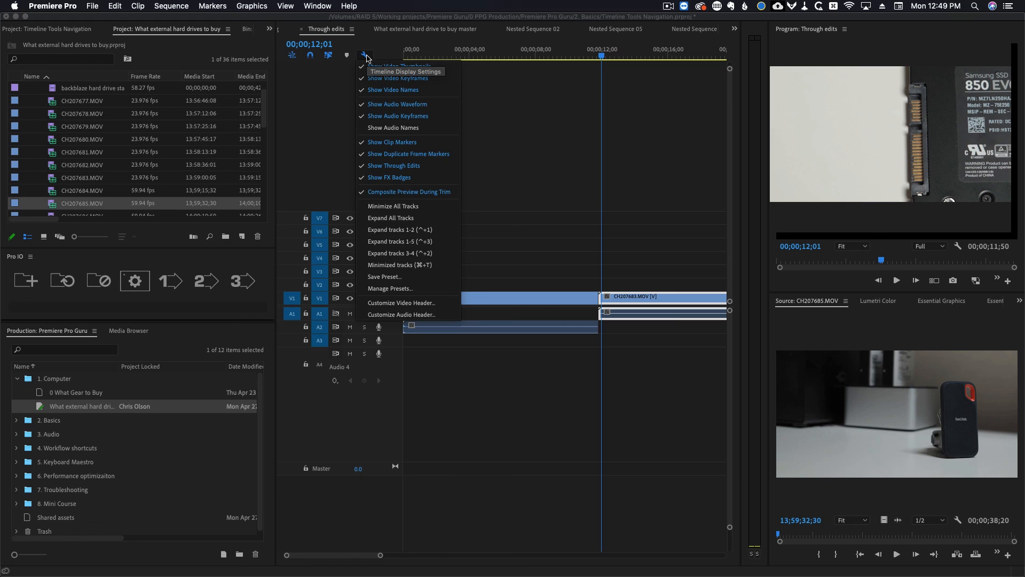
pyautogui.click(506, 144)
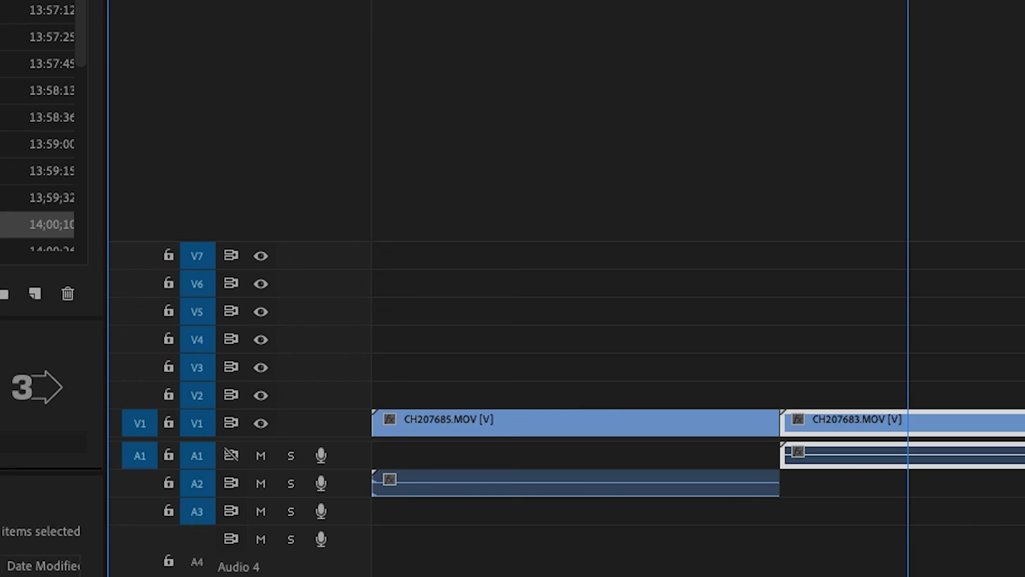
# Minimize all tracks in the timeline and expand all of them again
pyautogui.click(364, 55)
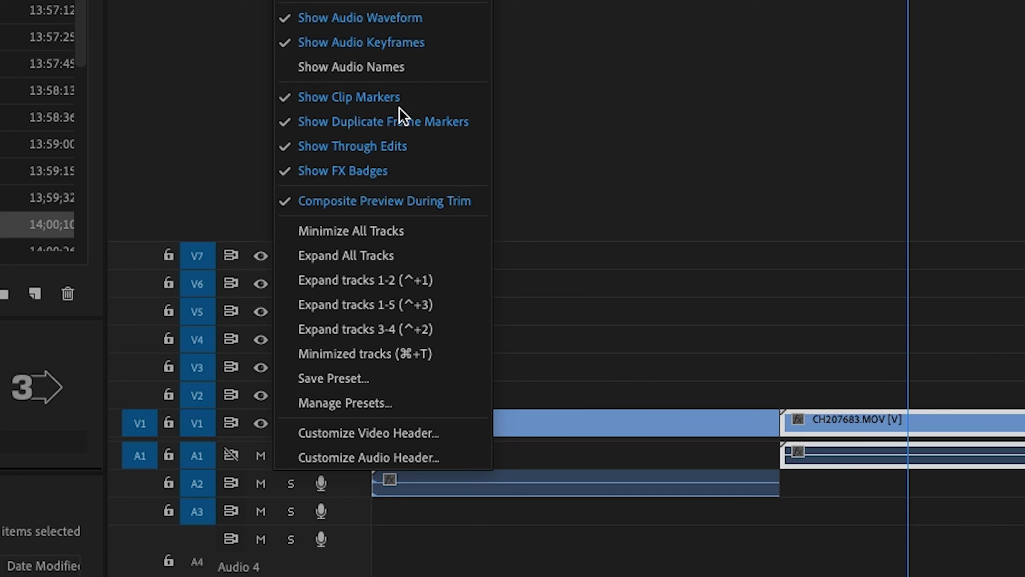
pyautogui.click(396, 229)
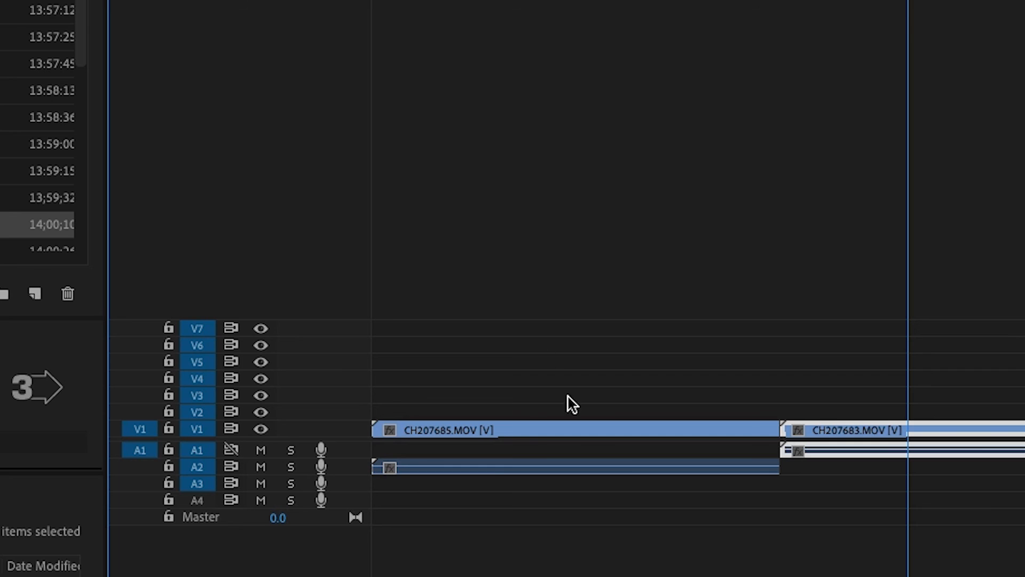
pyautogui.click(275, 1)
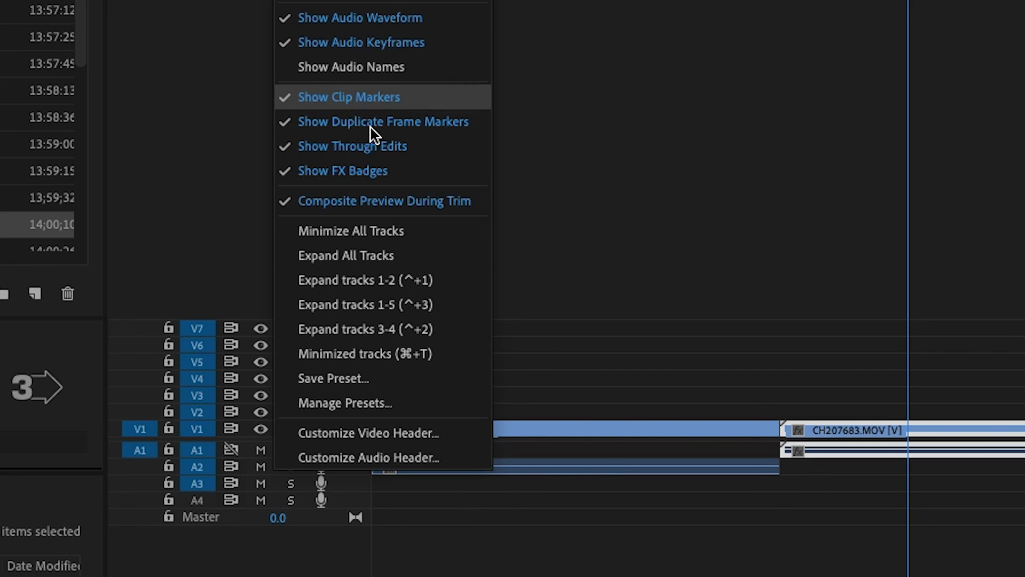
pyautogui.click(380, 263)
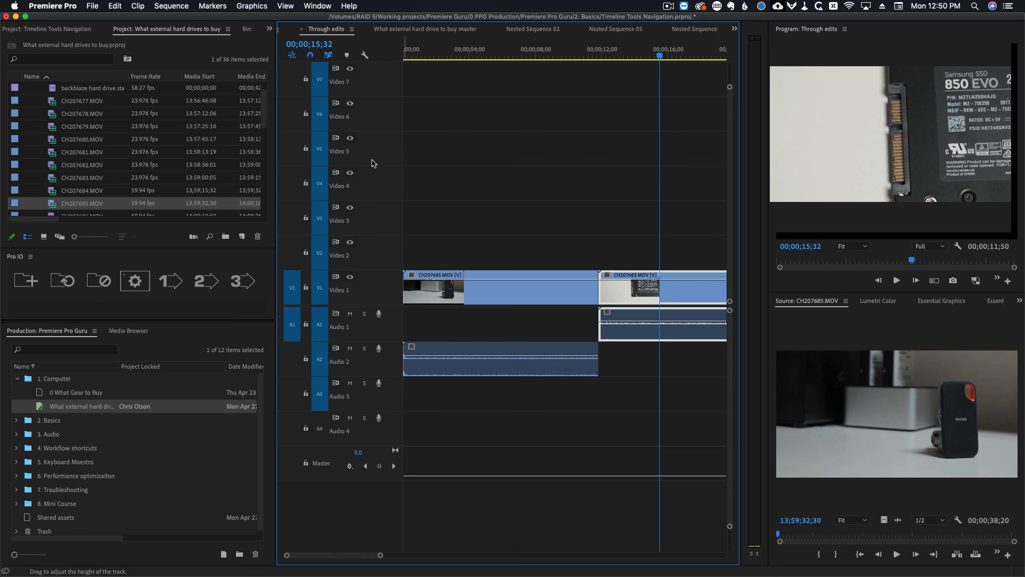
pyautogui.click(364, 55)
pyautogui.click(388, 254)
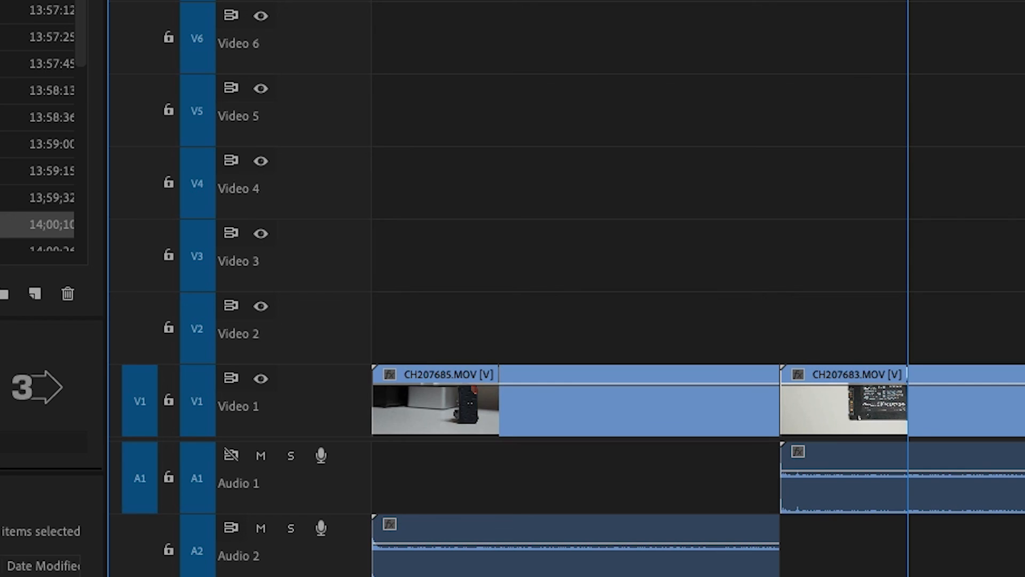
# Minimize all tracks, and expand only the V2, V1 and A1 tracks individually
pyautogui.click(283, 0)
pyautogui.click(341, 235)
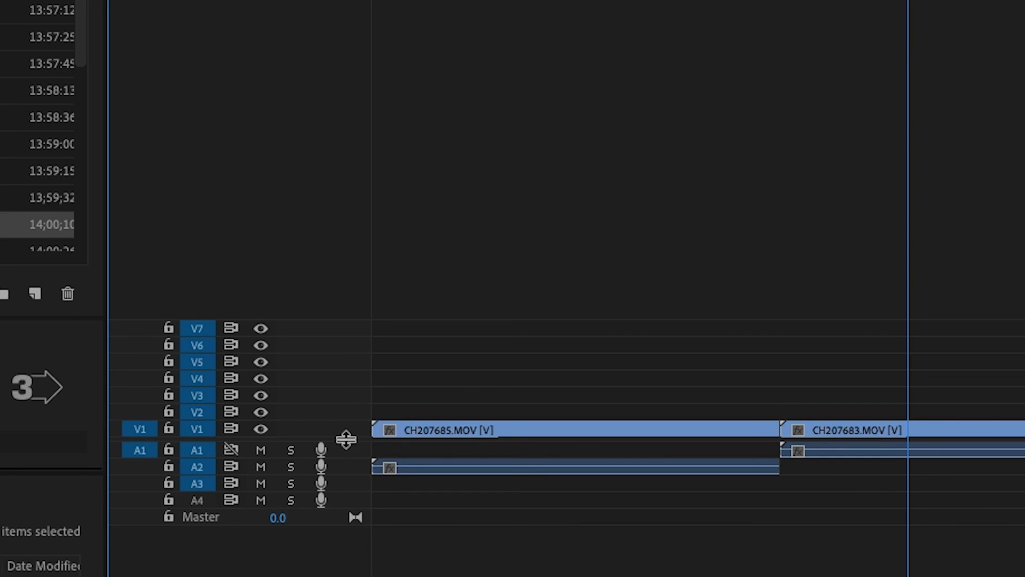
pyautogui.doubleClick(340, 415)
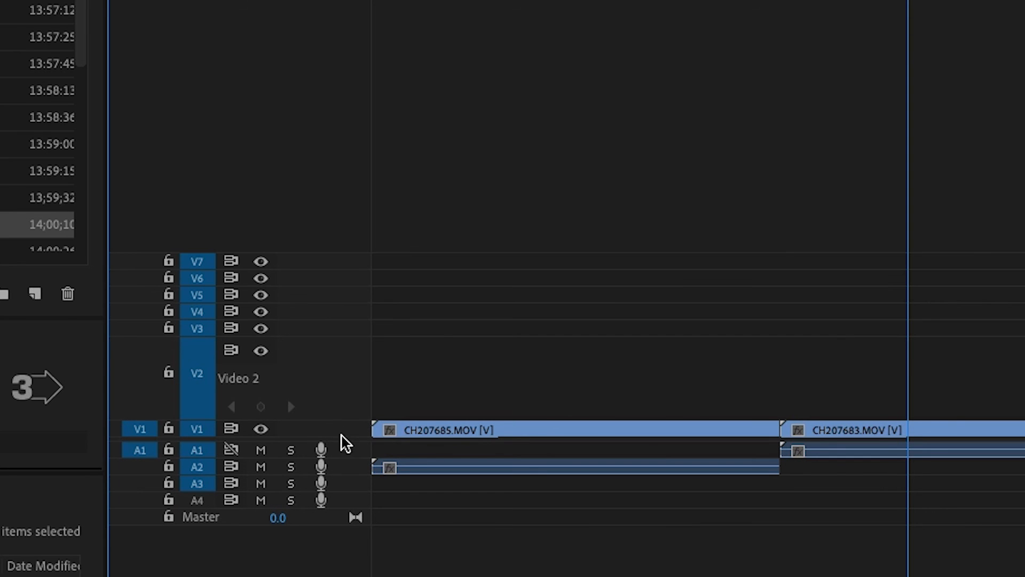
pyautogui.doubleClick(339, 433)
pyautogui.doubleClick(353, 453)
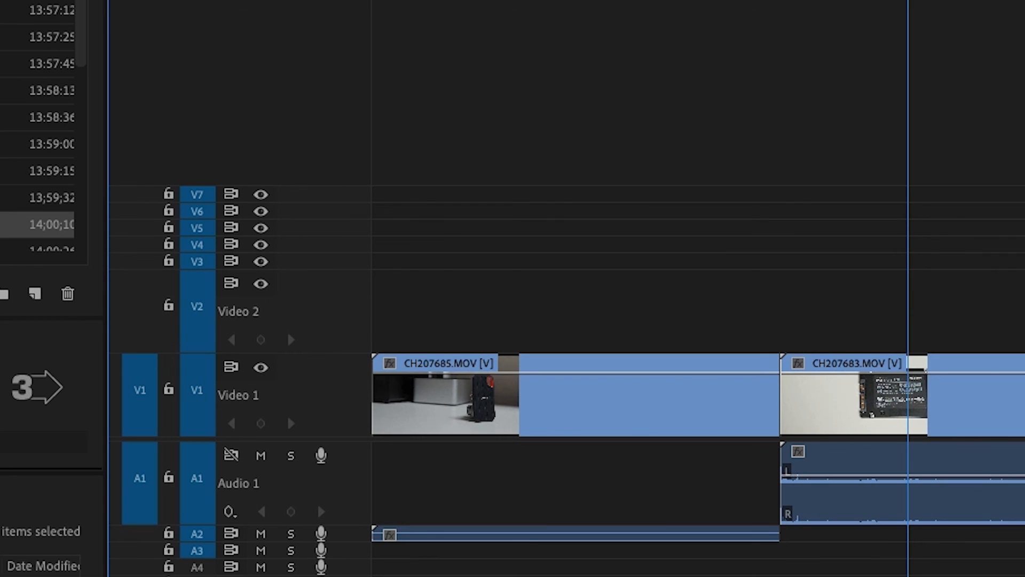
# Examine the name and keyboard shortcut options for saving a track height preset, and leave without saving one
pyautogui.click(278, 1)
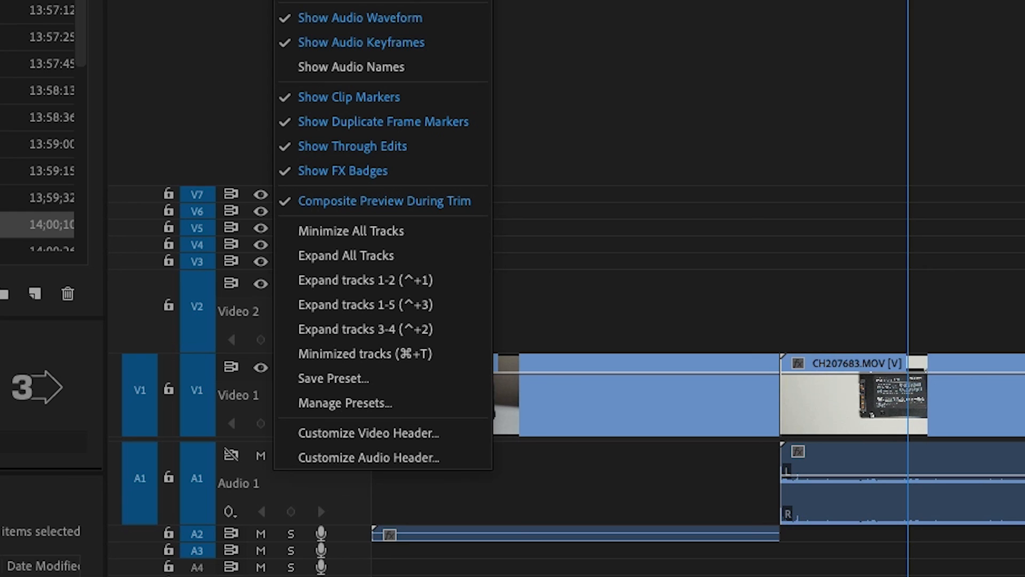
pyautogui.click(334, 377)
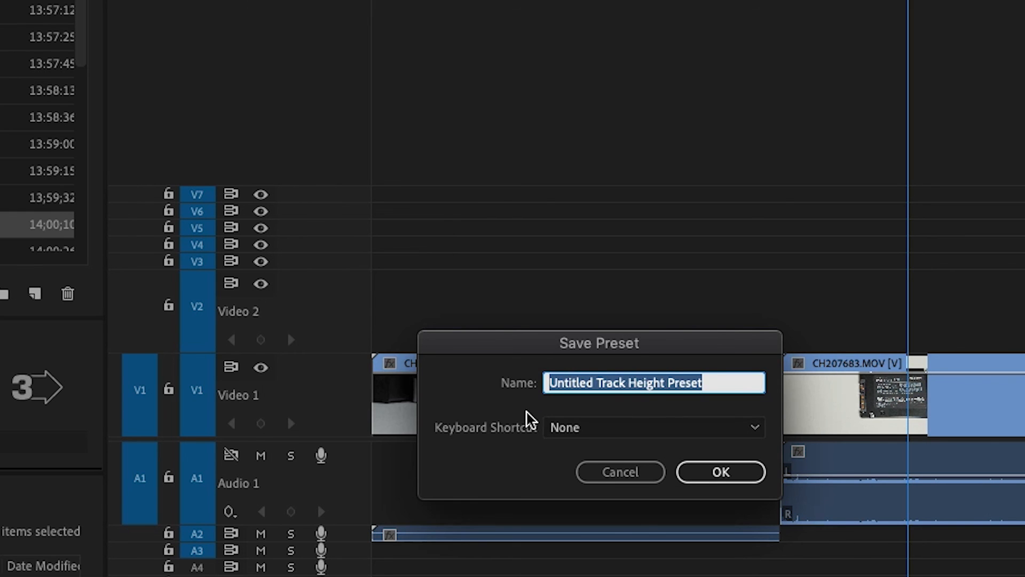
pyautogui.click(565, 429)
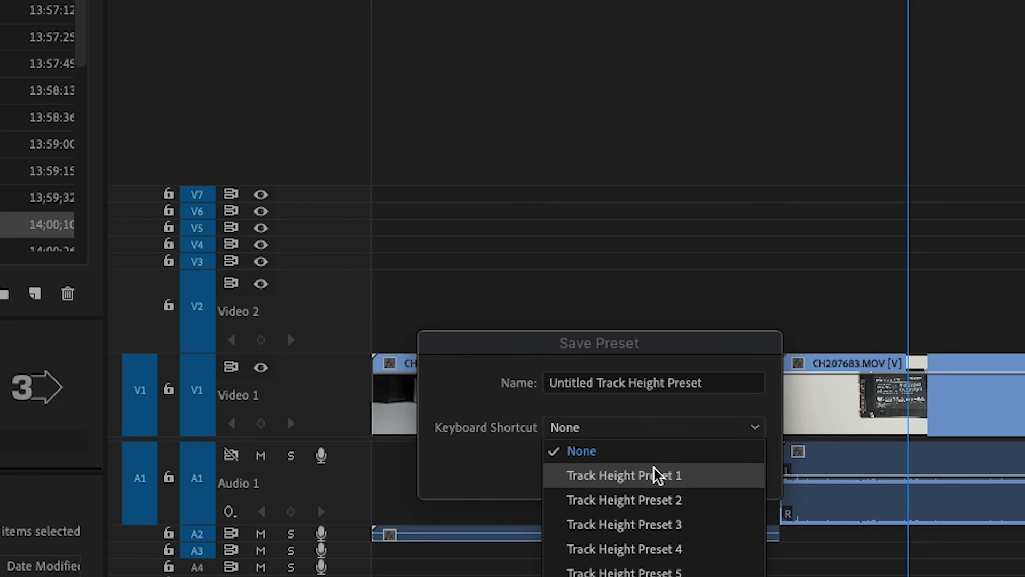
pyautogui.click(481, 410)
pyautogui.click(620, 472)
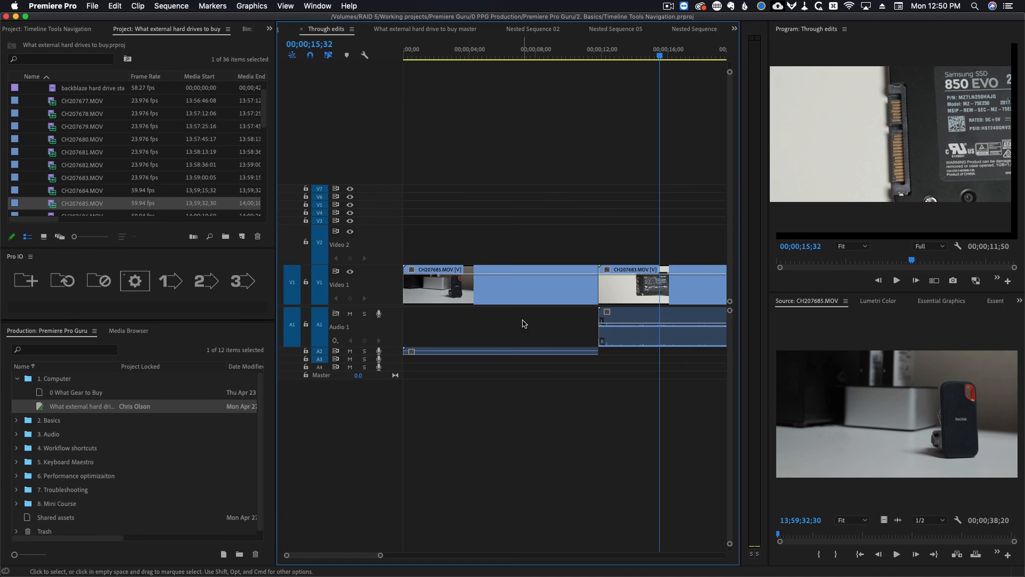
# Search the keyboard shortcuts for "track heig", close them and minimize all tracks in the timeline
pyautogui.click(65, 7)
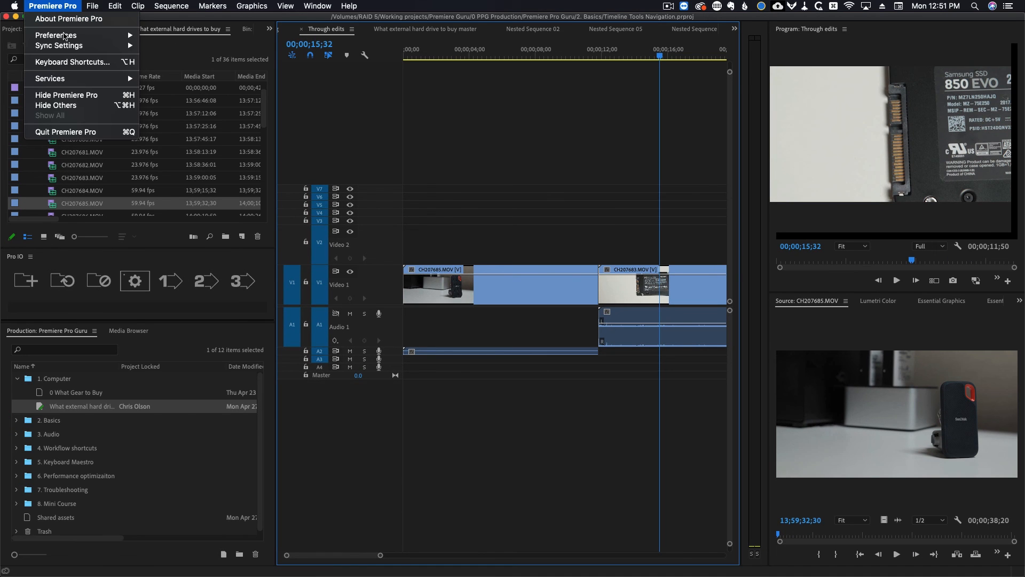
pyautogui.click(64, 62)
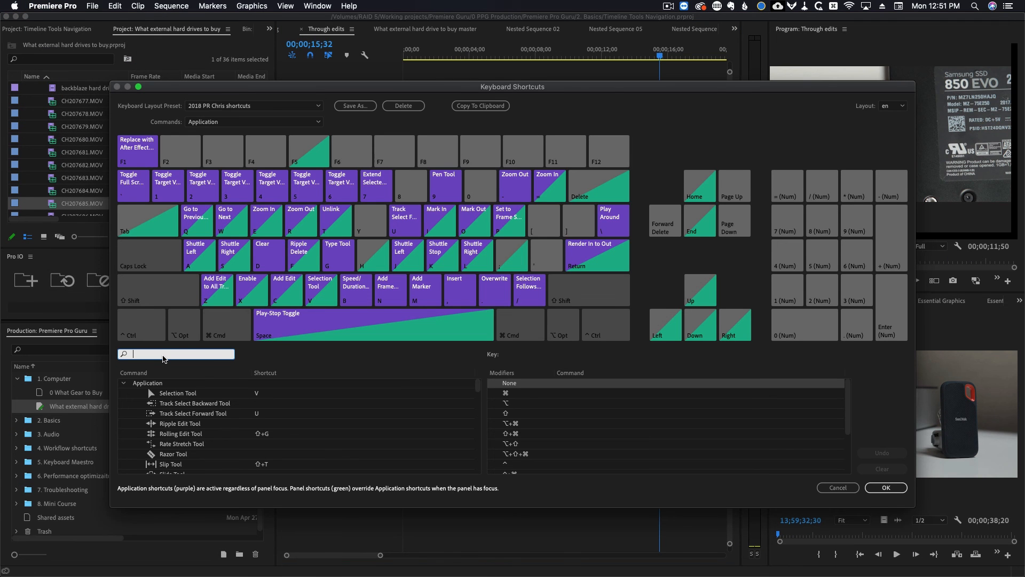
pyautogui.write('track heig')
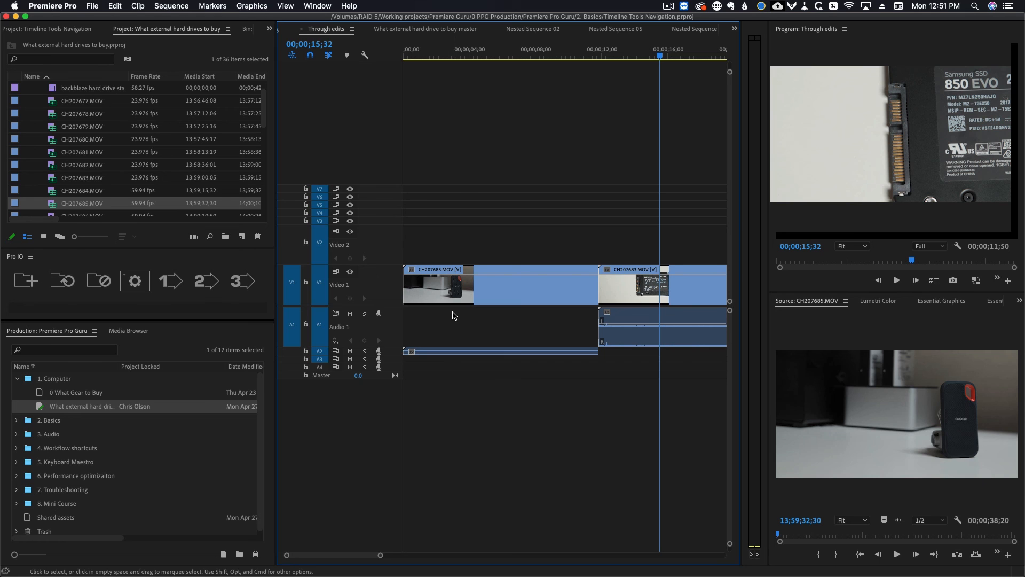
pyautogui.hotkey('shift', '-')
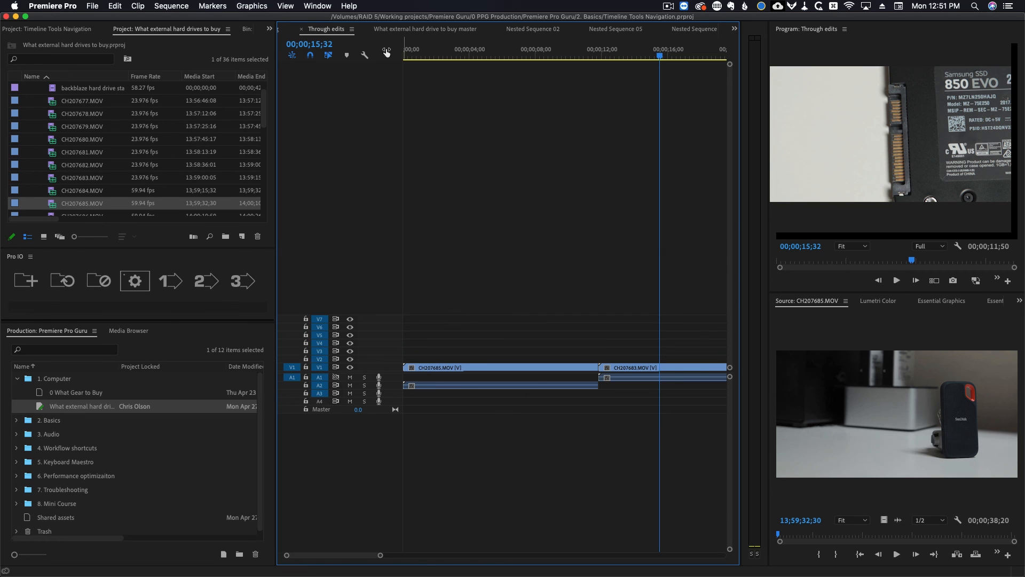
# Examine the saved track height presets and the shortcut choices for Expand tracks 1-2, leaving the assignments as they are
pyautogui.click(364, 55)
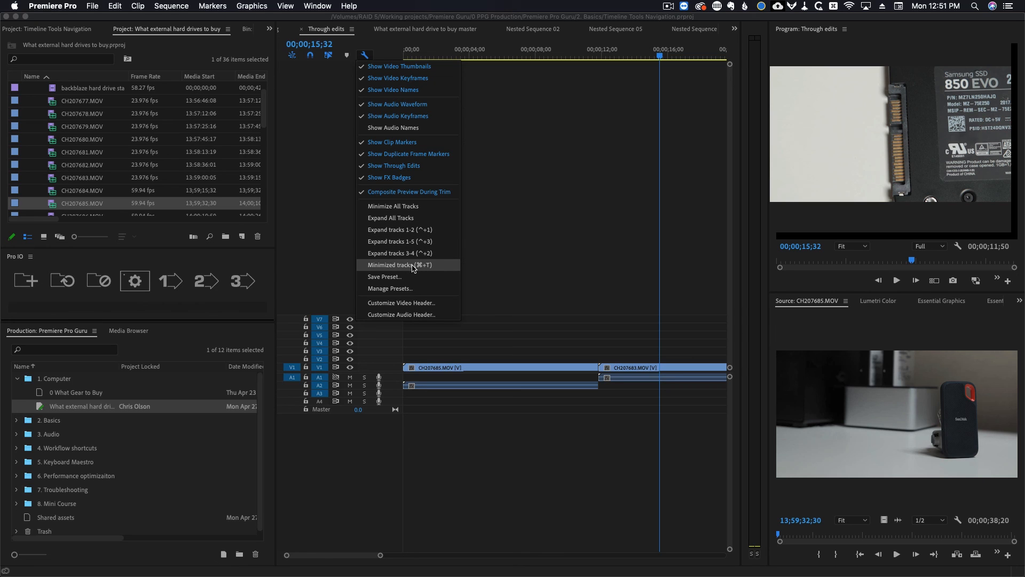
pyautogui.click(387, 289)
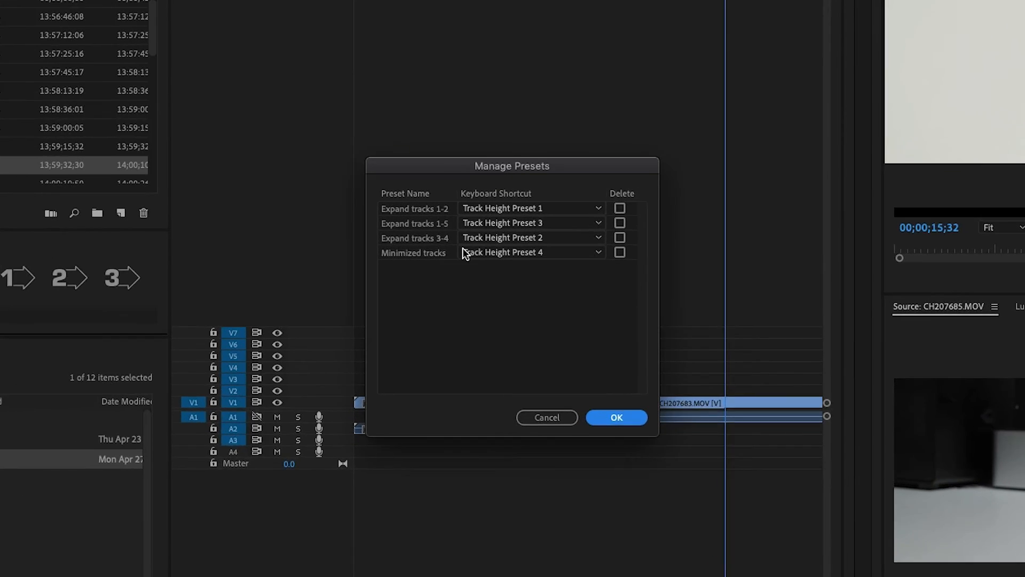
pyautogui.click(516, 233)
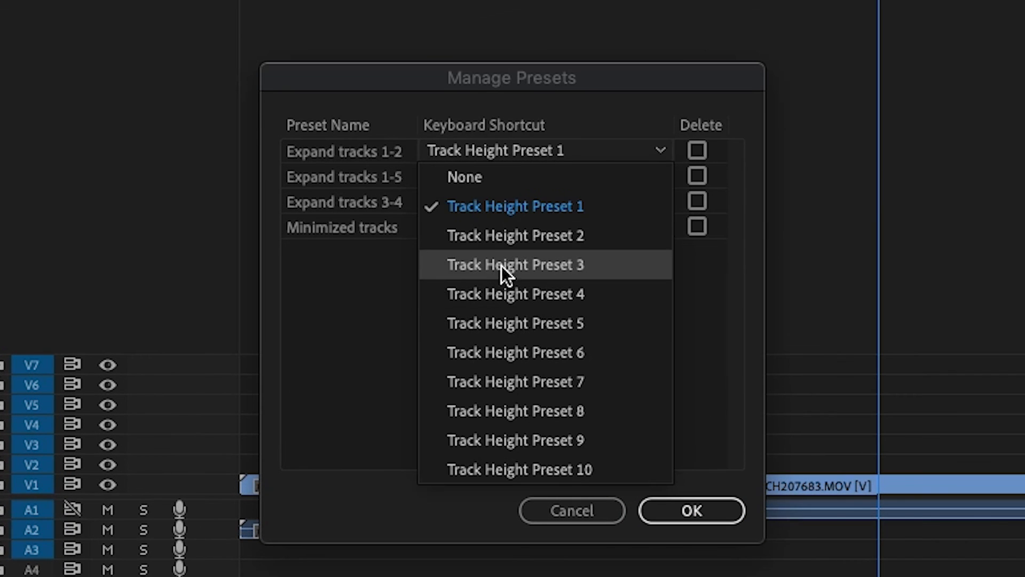
pyautogui.click(328, 291)
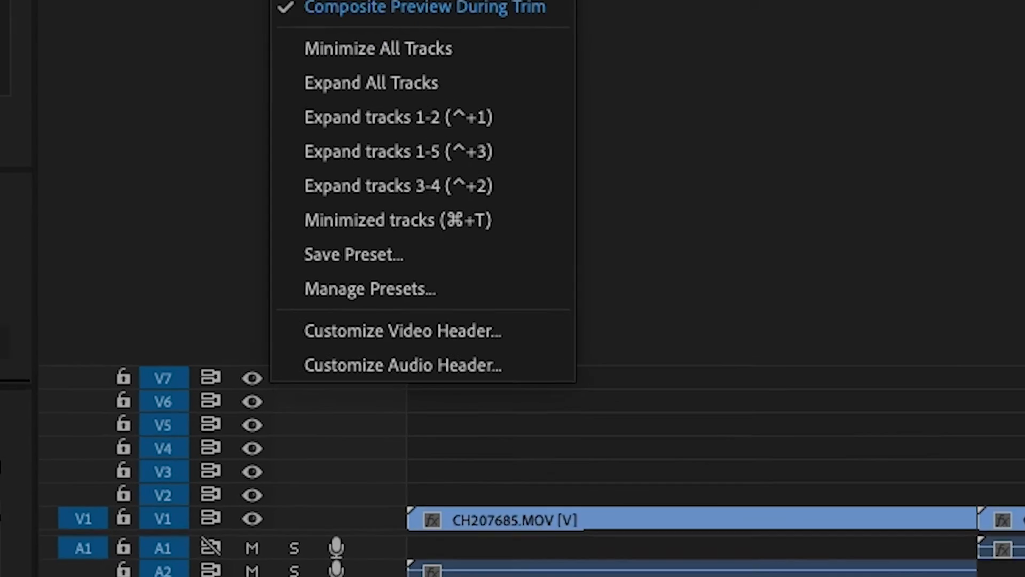
# Examine the video track header's Button Editor and the commands for customizing the track headers, without applying changes
pyautogui.click(474, 333)
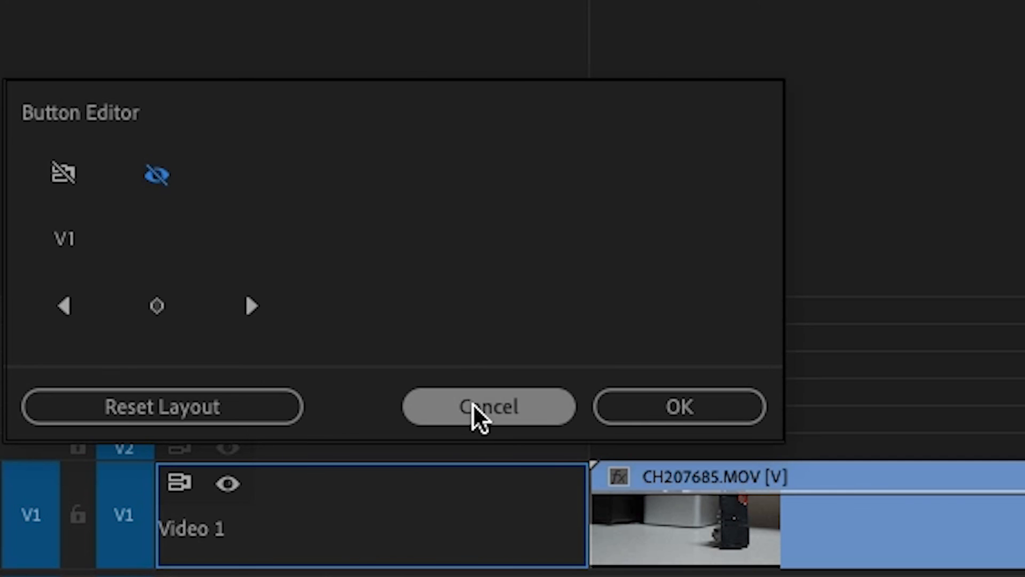
pyautogui.click(473, 405)
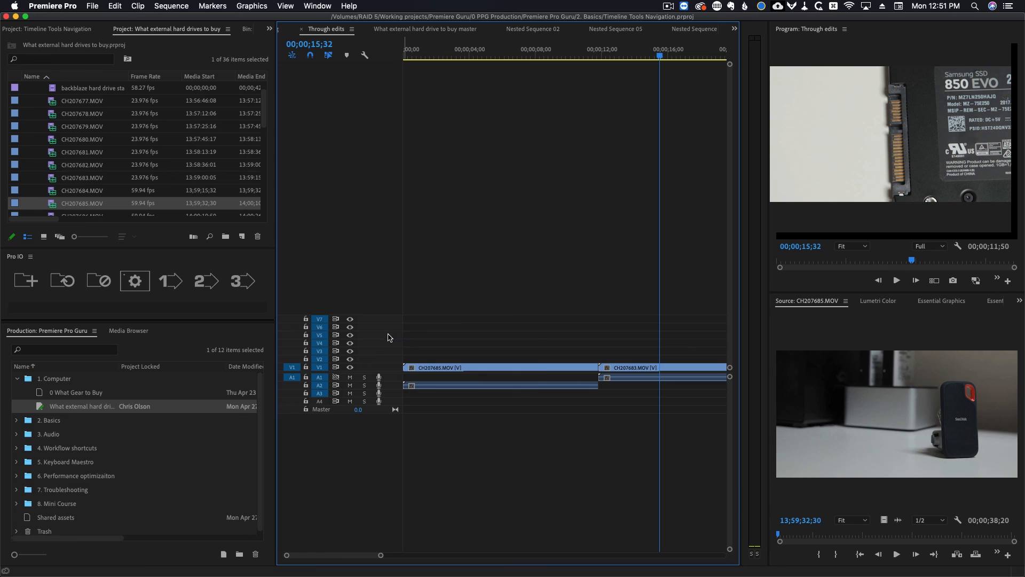
pyautogui.rightClick(388, 337)
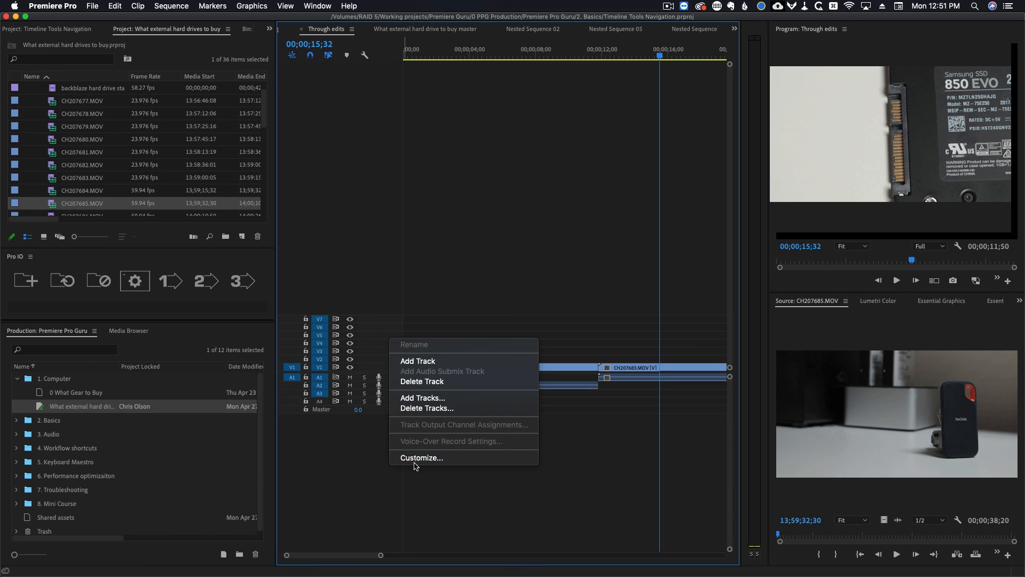
pyautogui.click(383, 104)
pyautogui.click(365, 55)
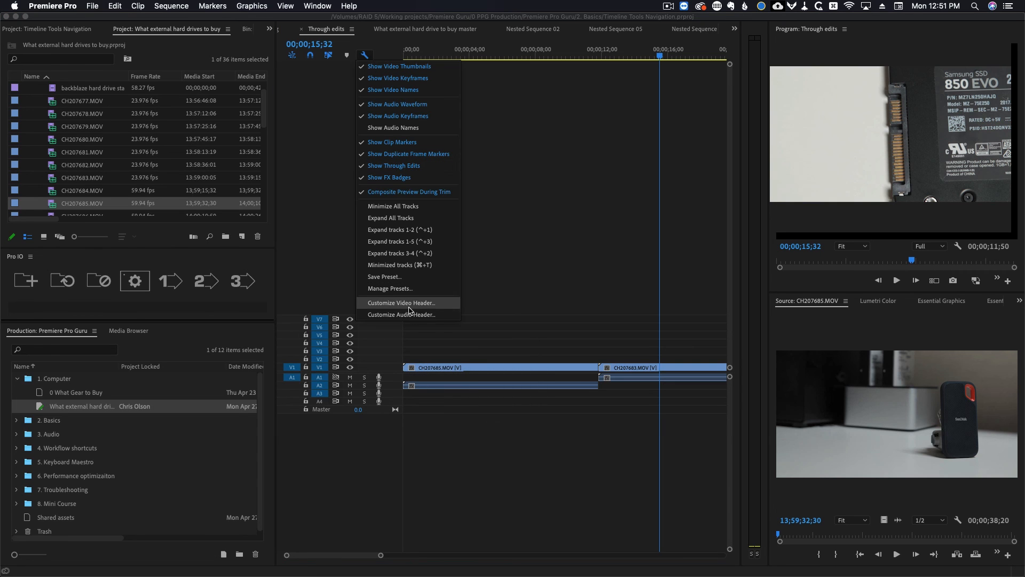
pyautogui.click(458, 312)
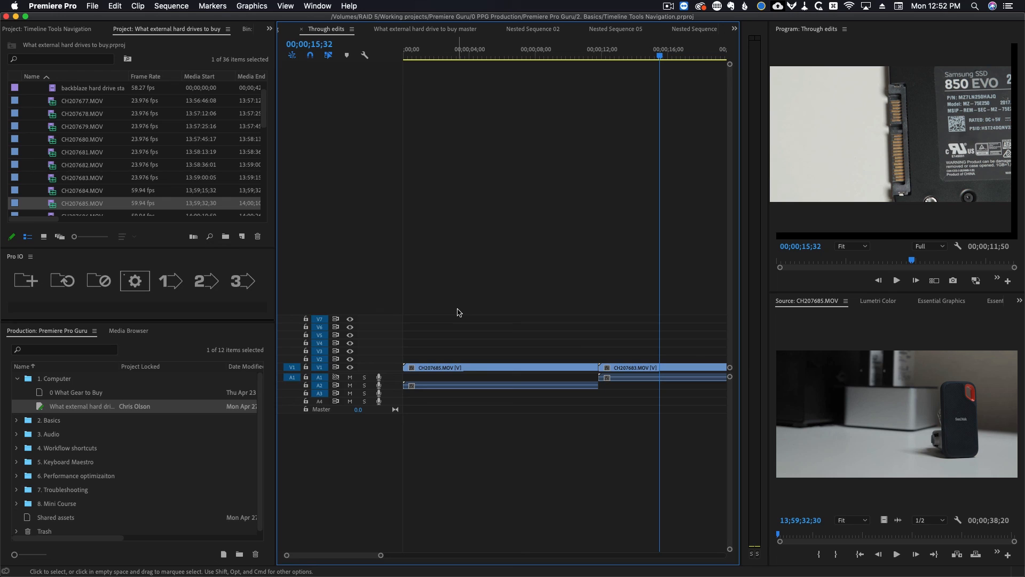